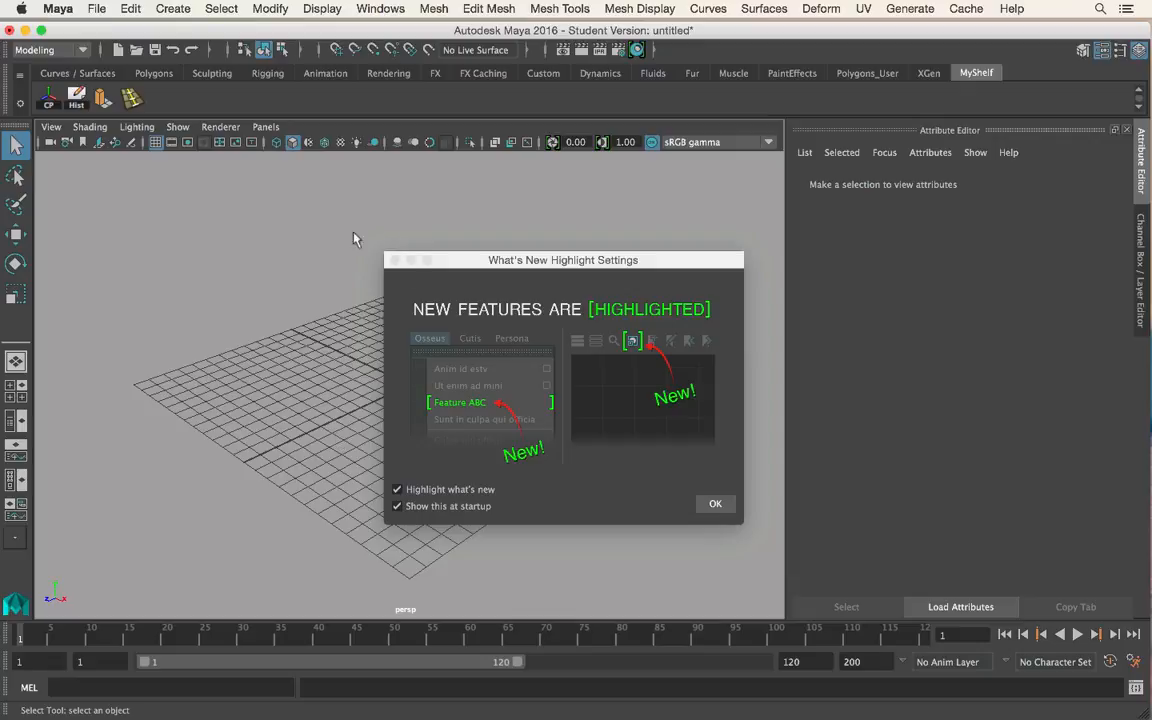
Dismiss the What's New Highlight Settings dialog and enlarge the main Maya window.
{"action": "left_click_drag", "start_coordinate": [485, 260], "coordinate": [410, 245]}
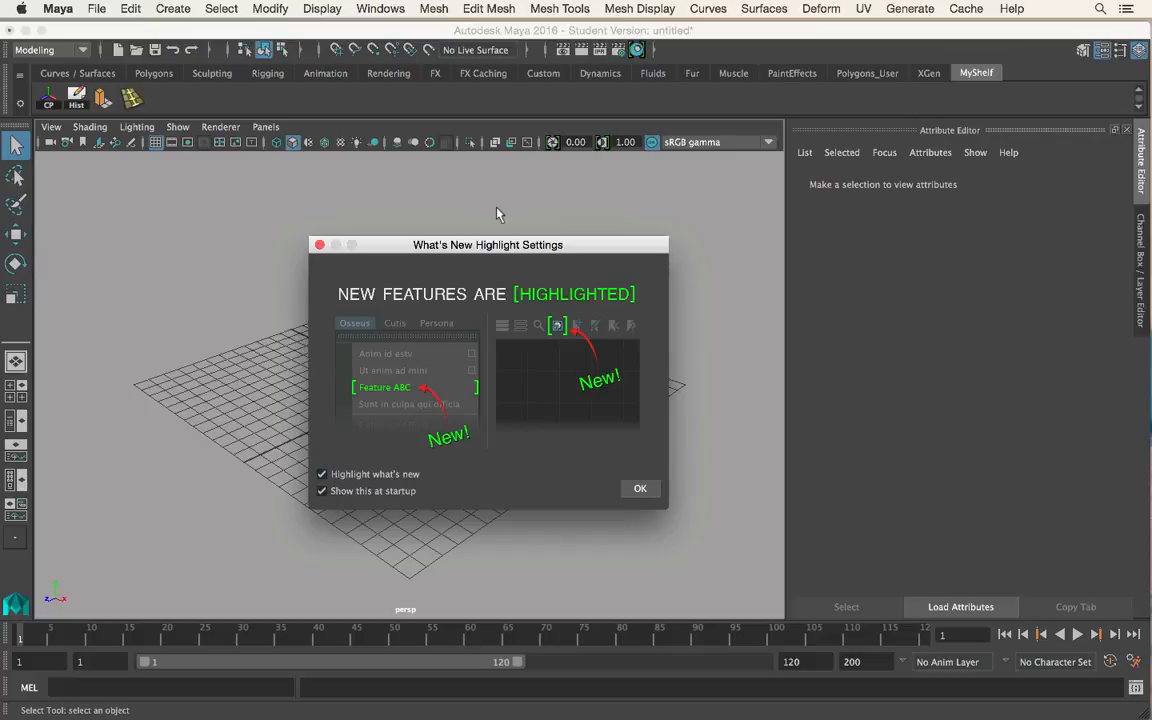
{"action": "left_click_drag", "start_coordinate": [420, 243], "coordinate": [363, 221]}
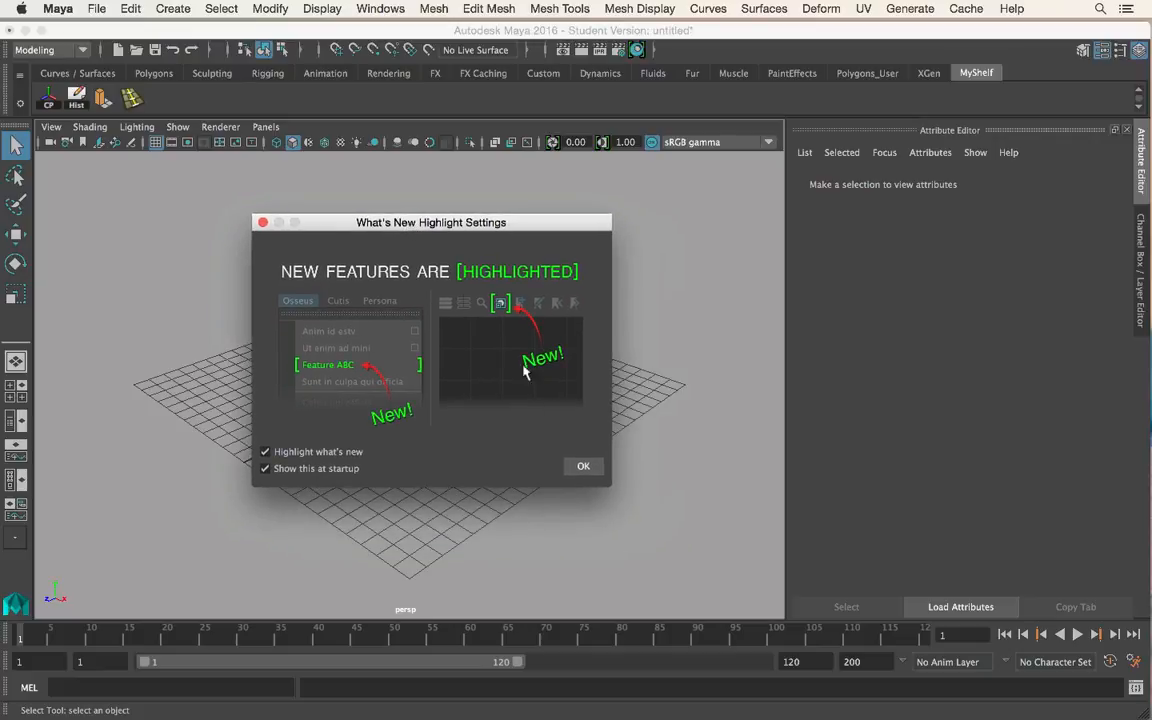
{"action": "left_click", "coordinate": [583, 467]}
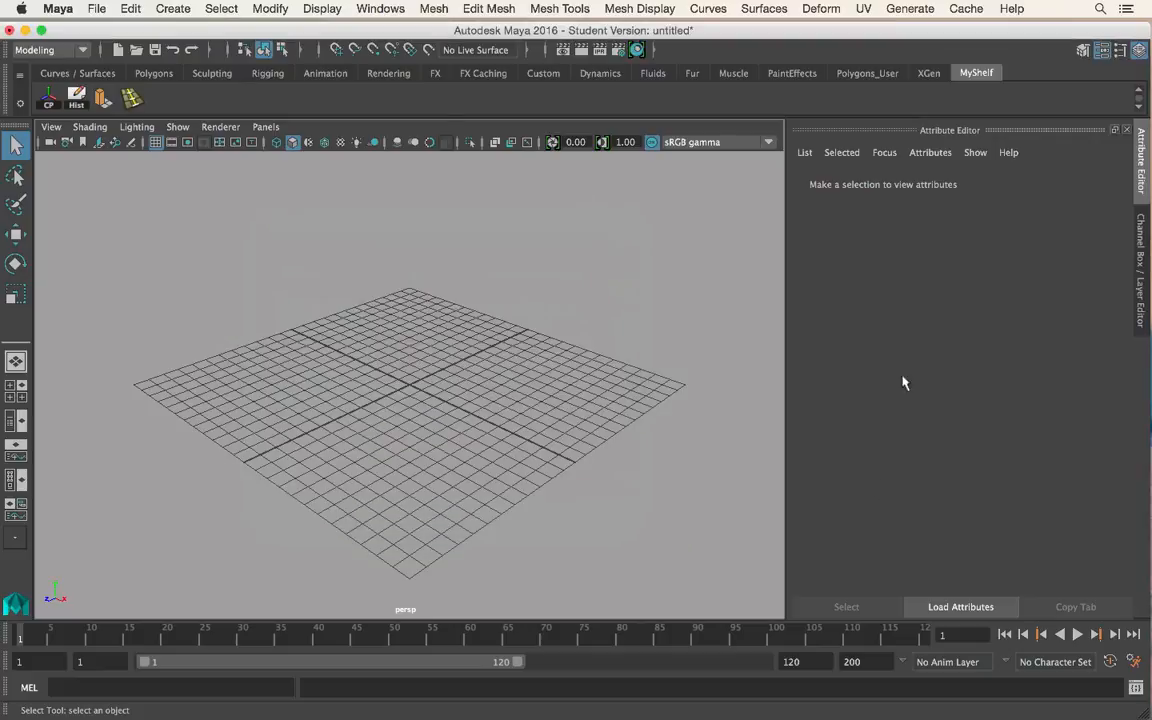
{"action": "left_click", "coordinate": [41, 31]}
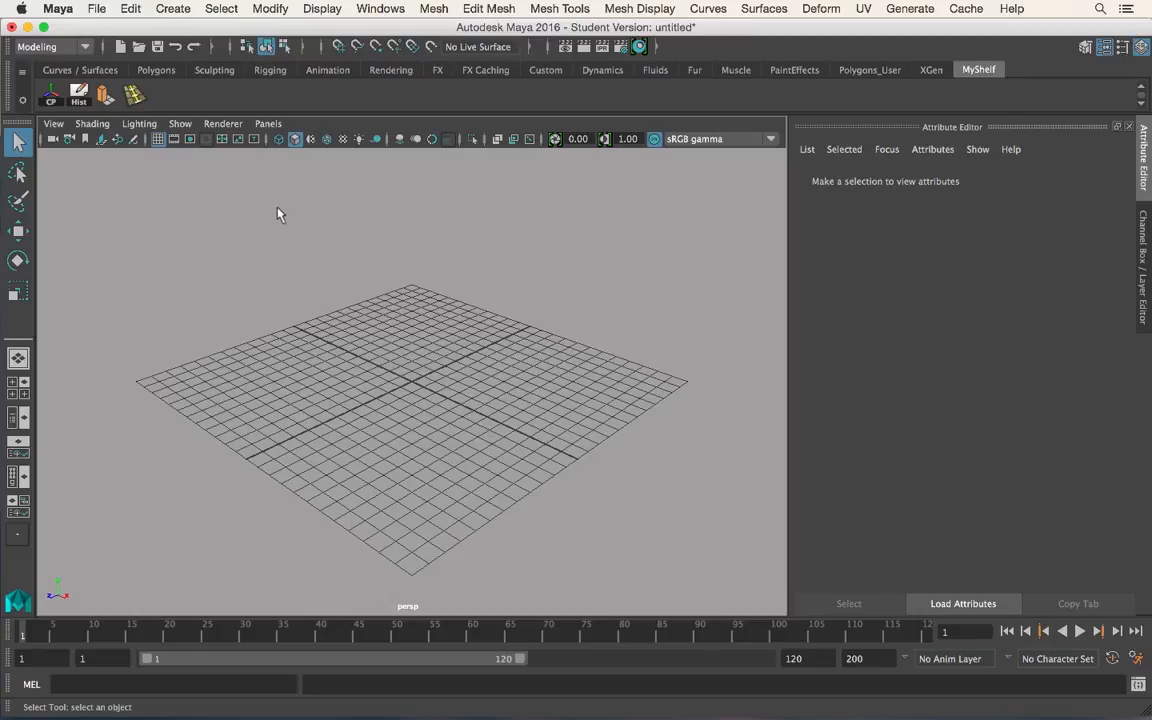
Show the Polygons shelf and cycle through the viewport background colours, ending on plain light grey.
{"action": "left_click", "coordinate": [156, 70]}
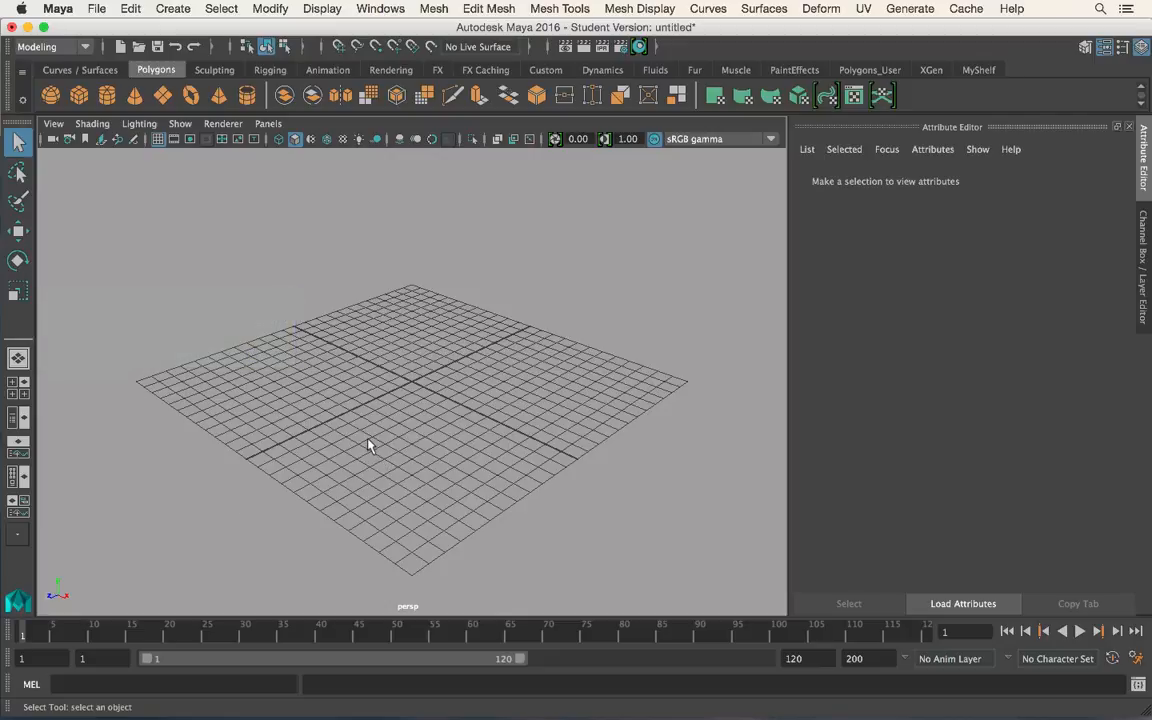
{"action": "key", "text": "alt+b"}
{"action": "key", "text": "alt+b"}
{"action": "key", "text": "alt+b"}
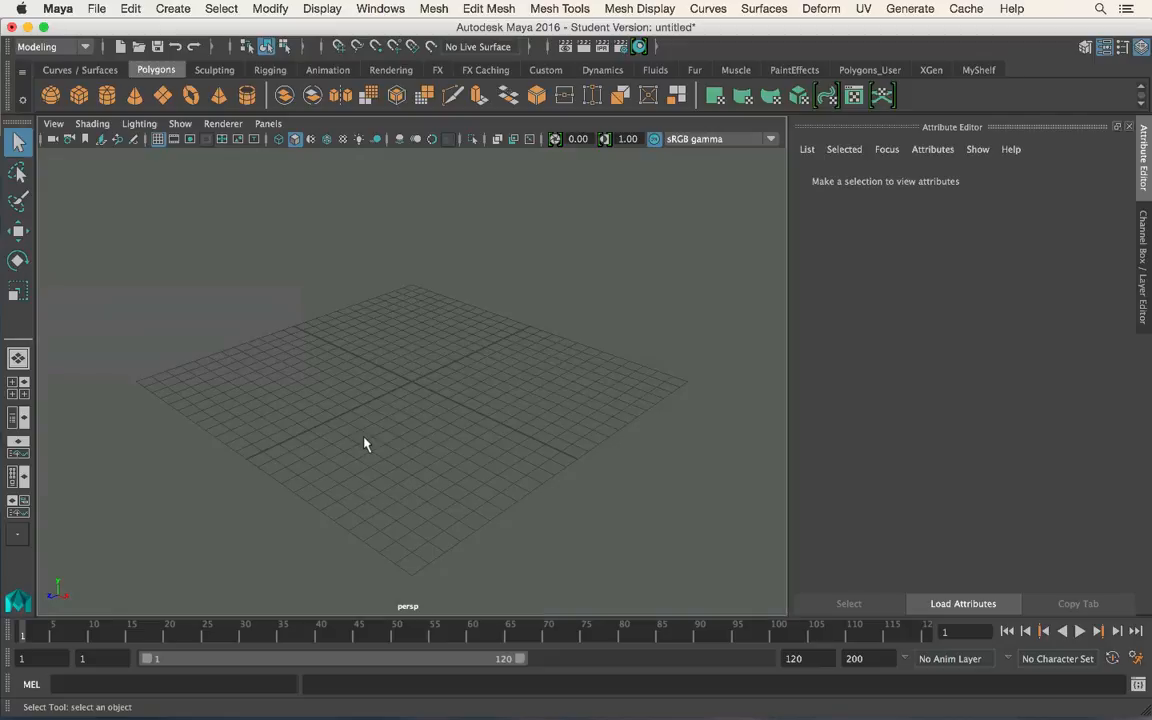
{"action": "key", "text": "alt+b"}
{"action": "key", "text": "alt+b"}
{"action": "key", "text": "alt+b"}
{"action": "key", "text": "alt+b"}
{"action": "key", "text": "alt+b"}
{"action": "key", "text": "alt+b"}
{"action": "key", "text": "alt+b"}
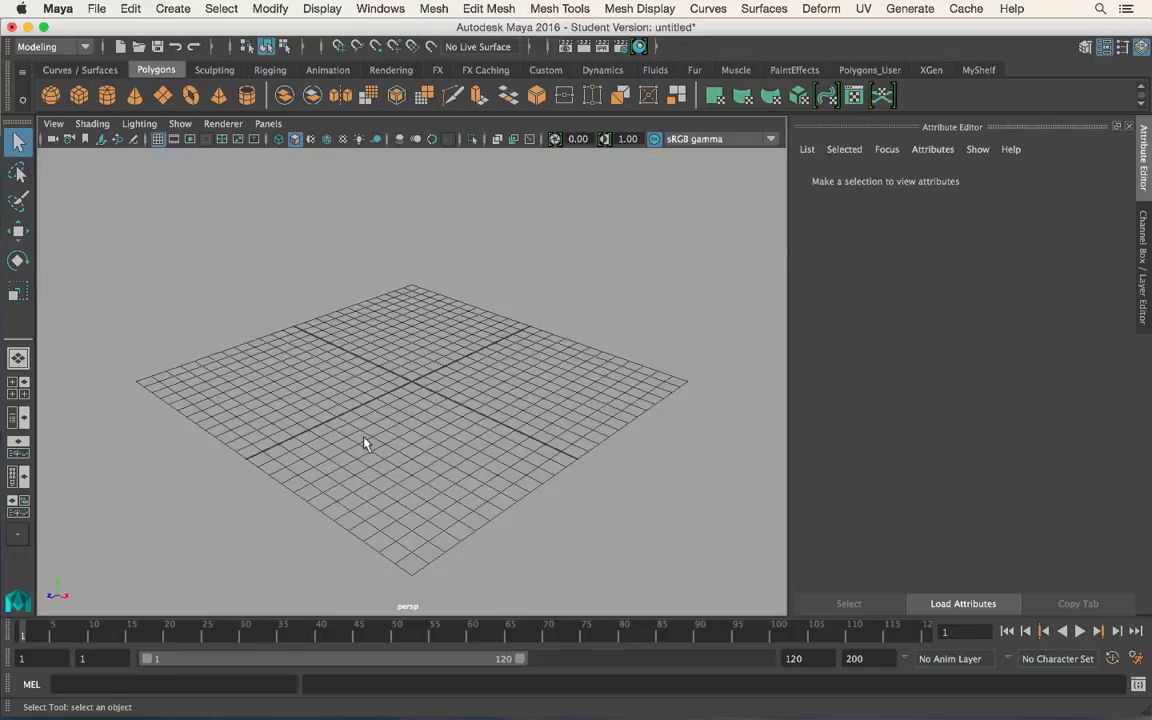
{"action": "key", "text": "alt+b"}
{"action": "key", "text": "alt+b"}
{"action": "key", "text": "alt+b"}
{"action": "key", "text": "alt+b"}
{"action": "key", "text": "alt+b"}
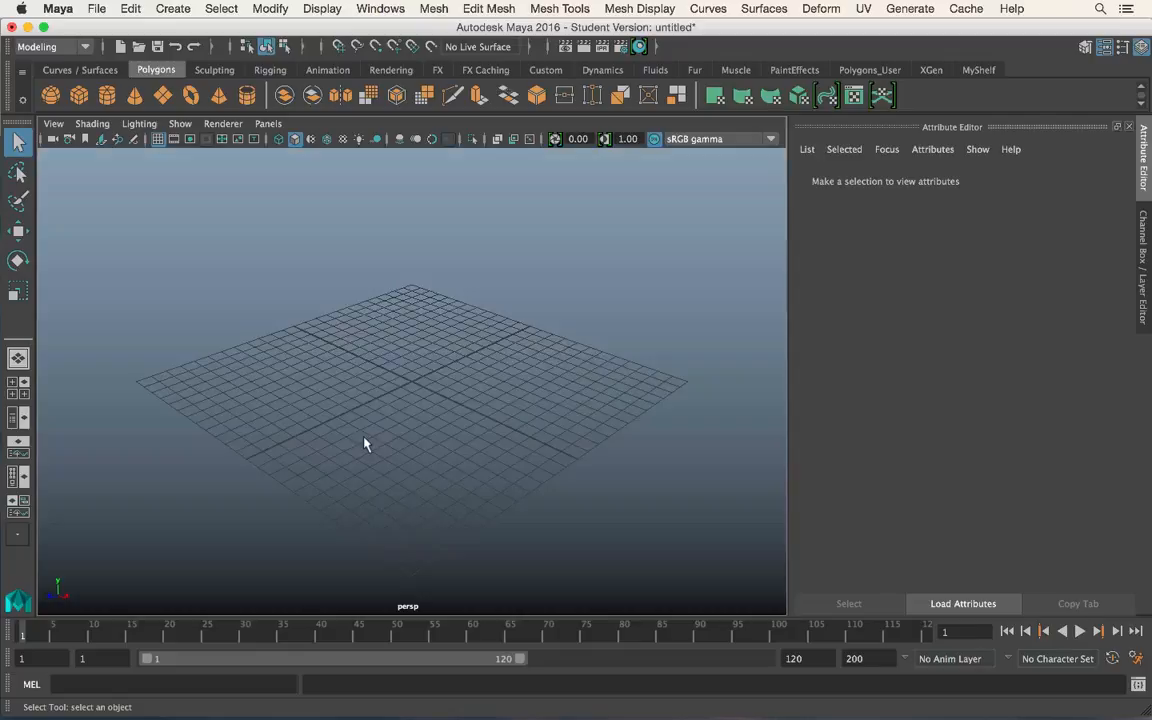
{"action": "key", "text": "alt+b"}
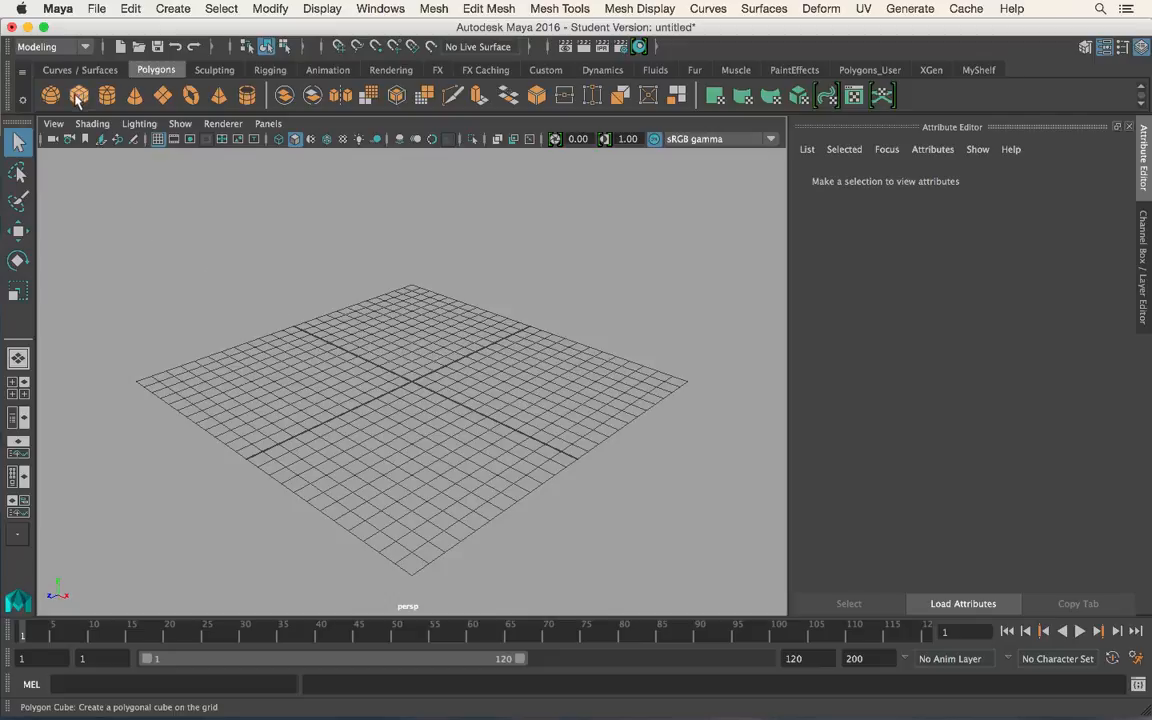
Examine the available menu sets and the mesh, curve, surface and deform commands in the Modeling set.
{"action": "left_click", "coordinate": [74, 47]}
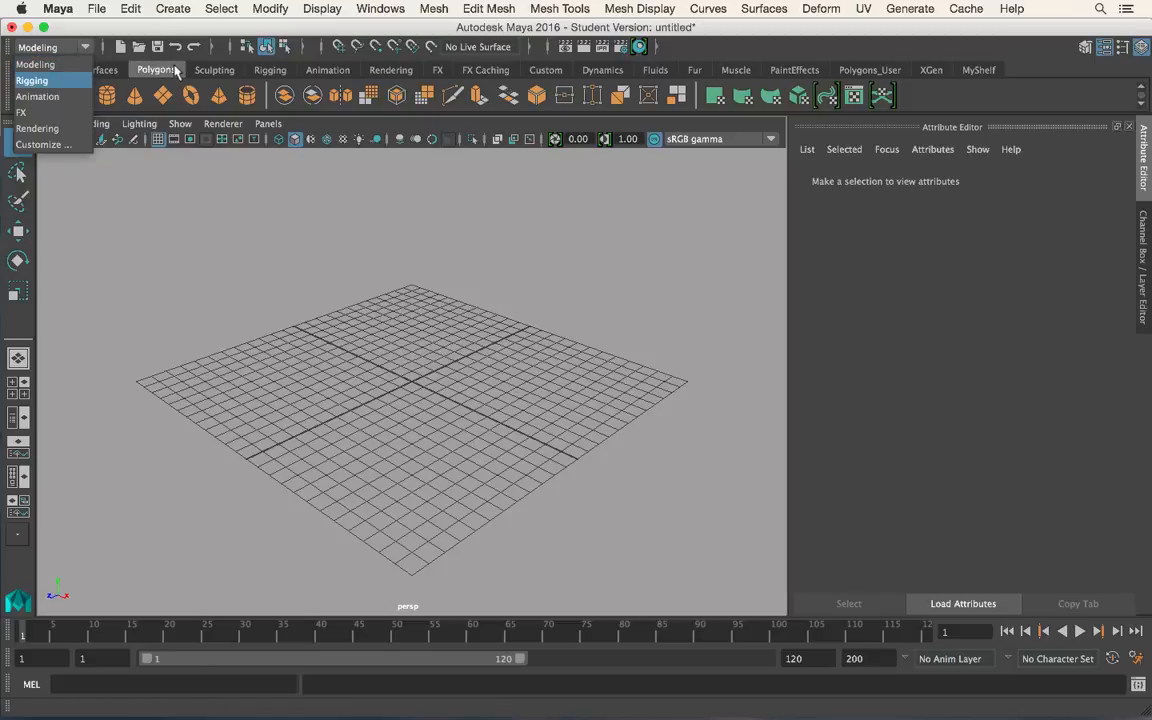
{"action": "left_click", "coordinate": [46, 64]}
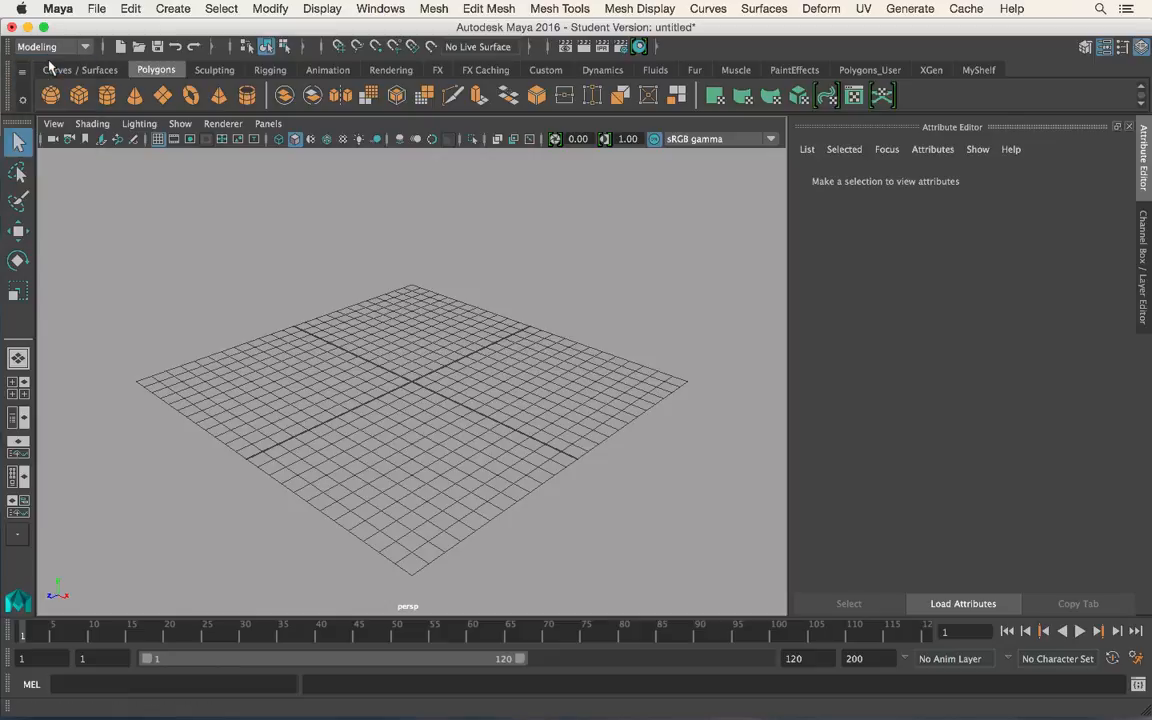
{"action": "left_click", "coordinate": [425, 9]}
{"action": "mouse_move", "coordinate": [468, 10]}
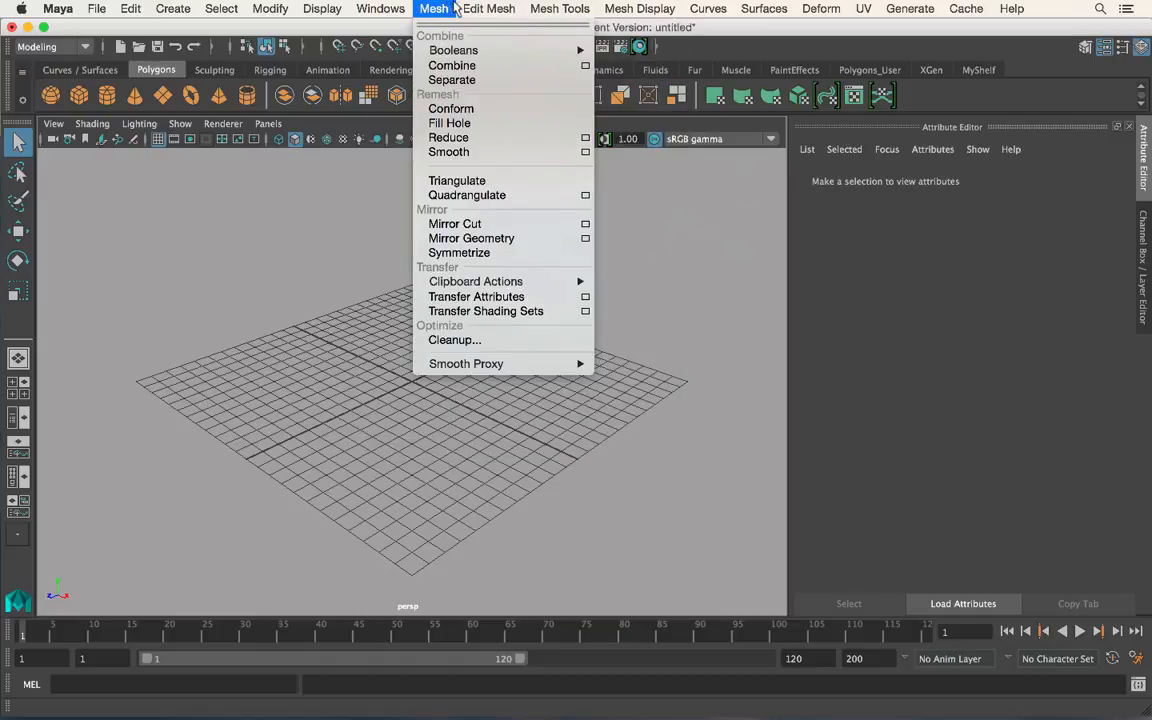
{"action": "mouse_move", "coordinate": [707, 8]}
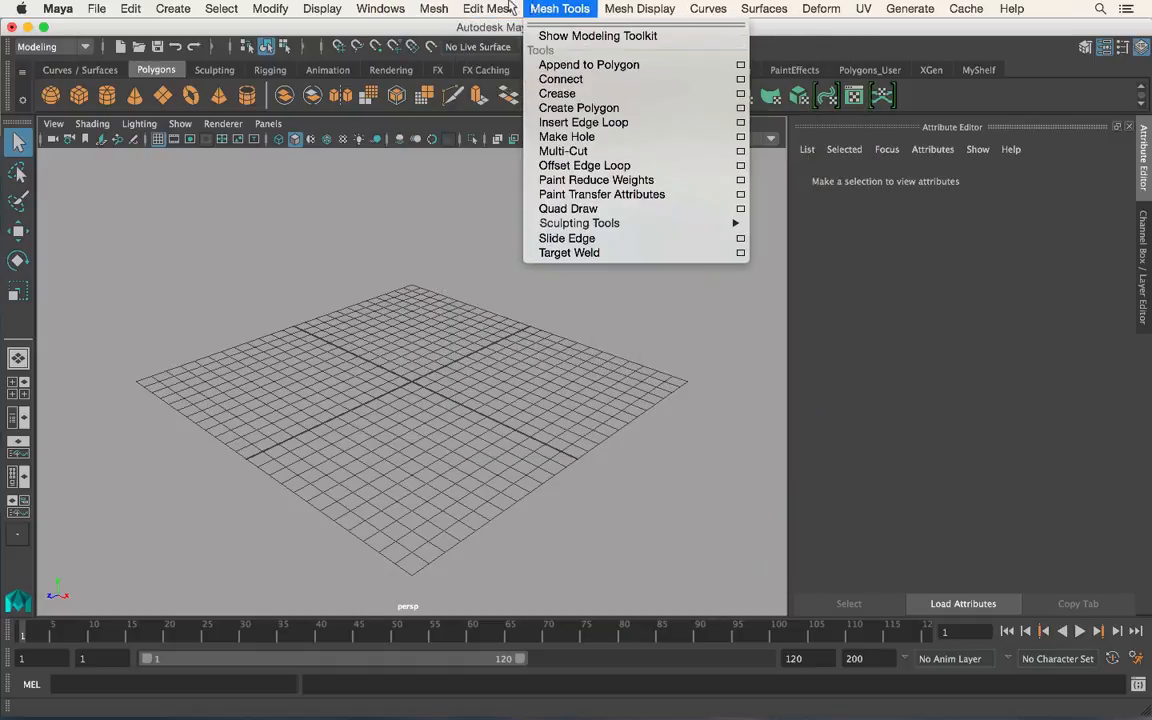
{"action": "mouse_move", "coordinate": [757, 8]}
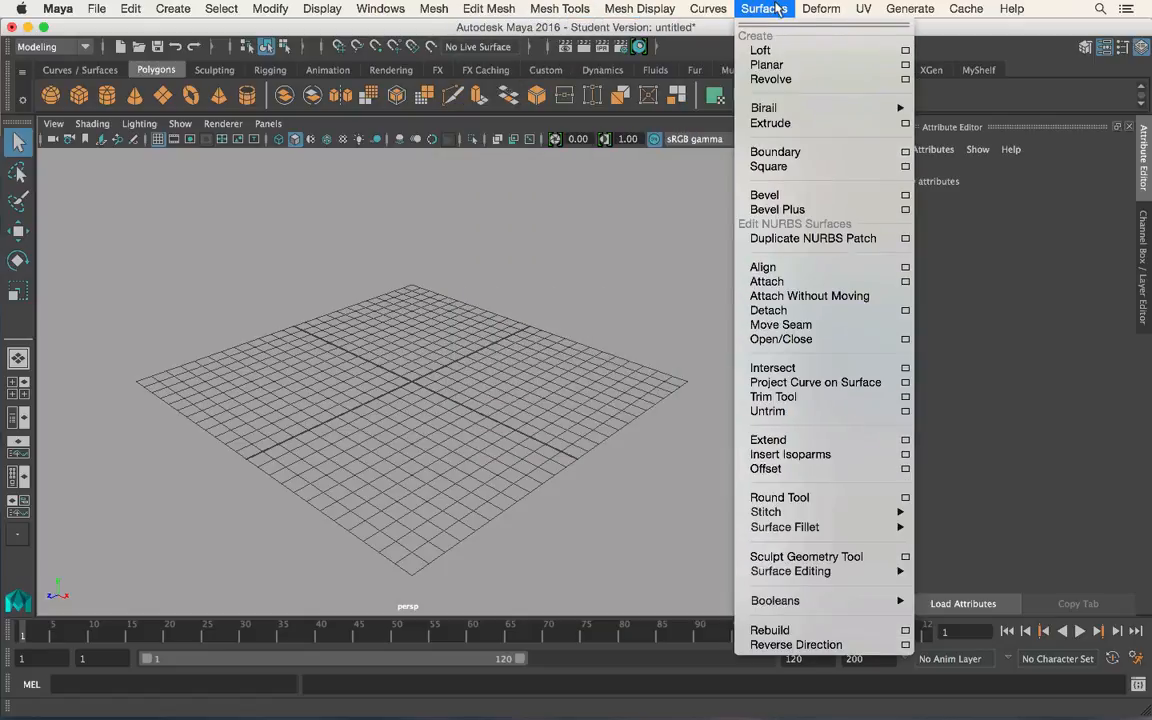
{"action": "mouse_move", "coordinate": [820, 8]}
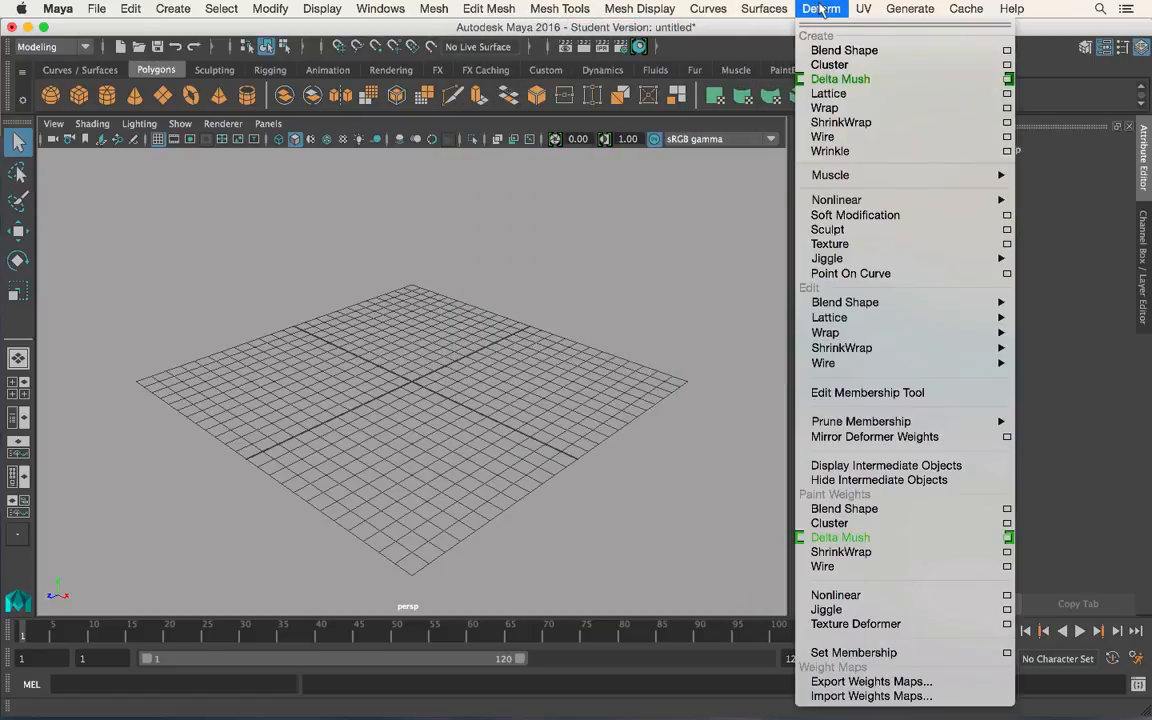
{"action": "left_click", "coordinate": [60, 47]}
{"action": "left_click", "coordinate": [55, 47]}
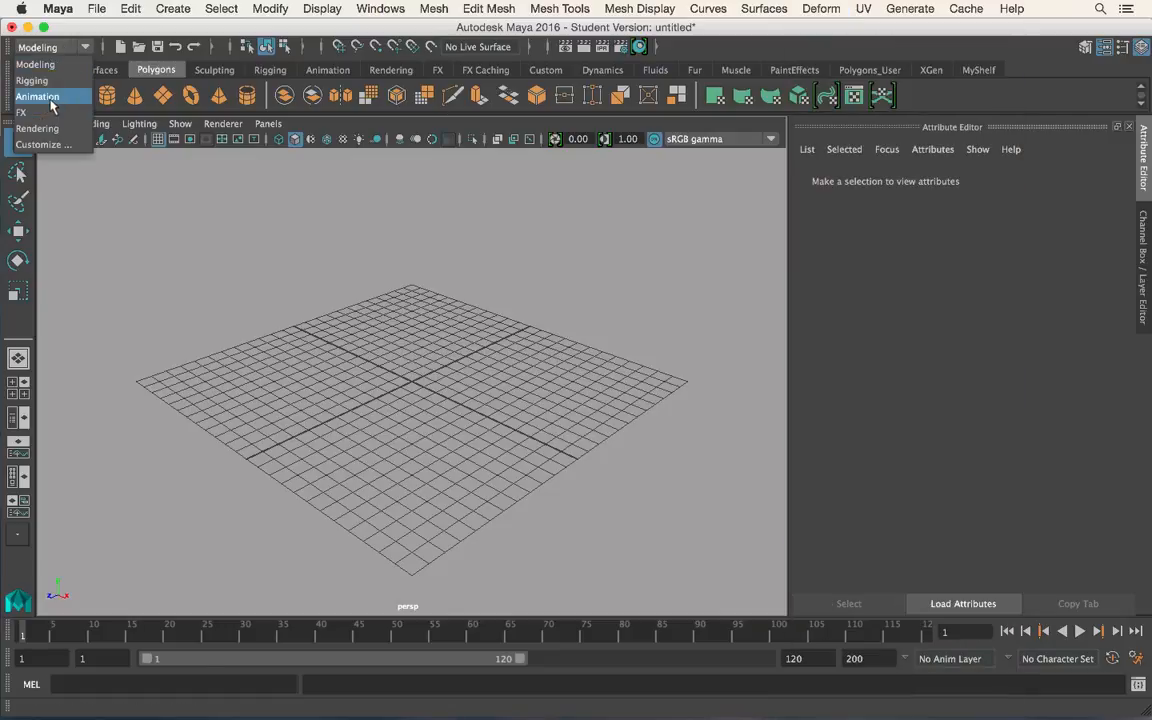
{"action": "left_click", "coordinate": [560, 8]}
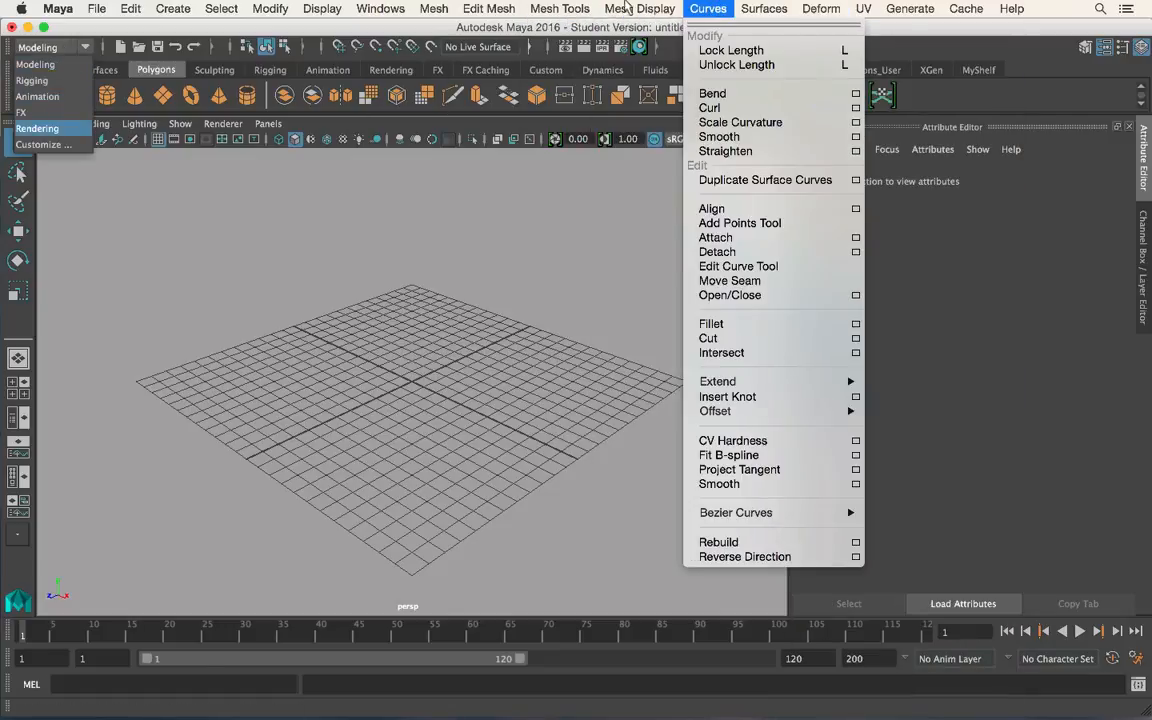
{"action": "left_click", "coordinate": [362, 340]}
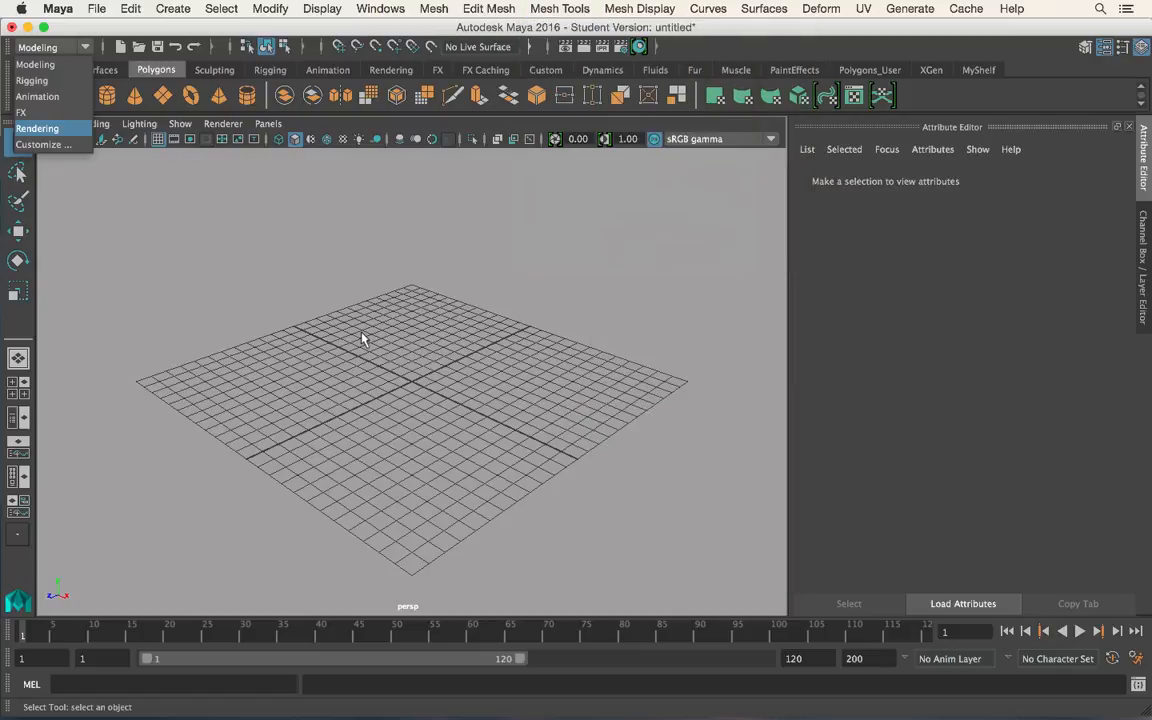
Look at the Attribute Editor and Channel Box, and open the Modeling Toolkit.
{"action": "left_click", "coordinate": [1143, 240]}
{"action": "left_click", "coordinate": [1144, 162]}
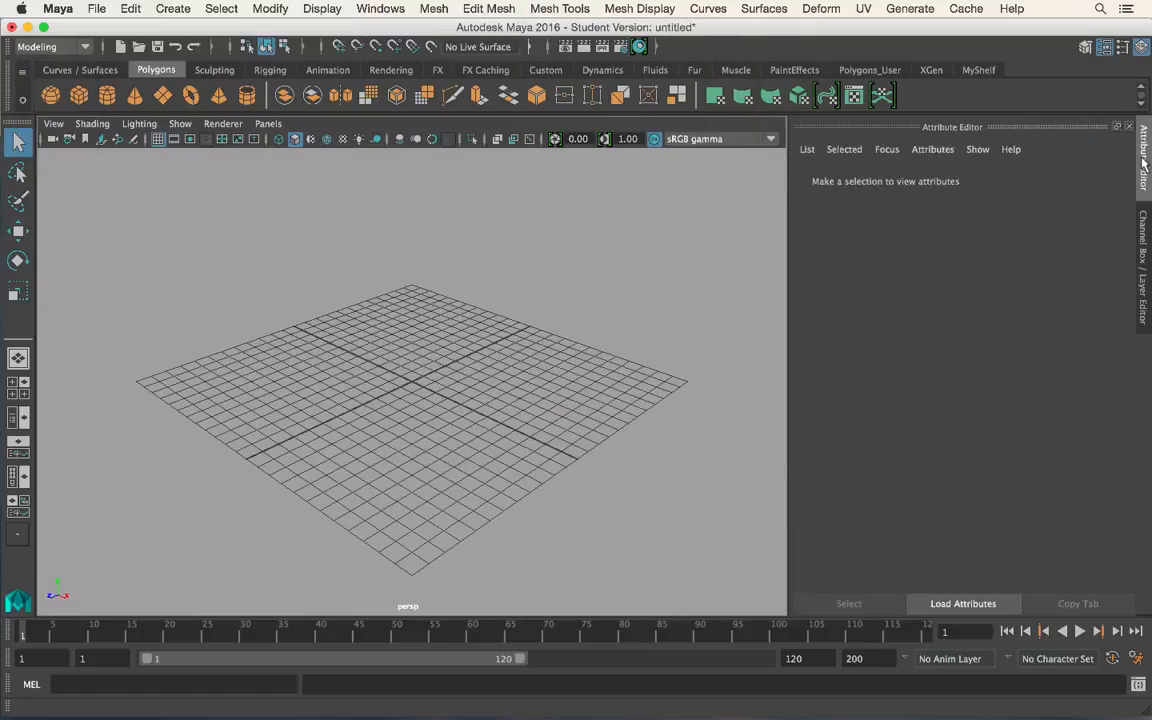
{"action": "left_click", "coordinate": [1143, 262]}
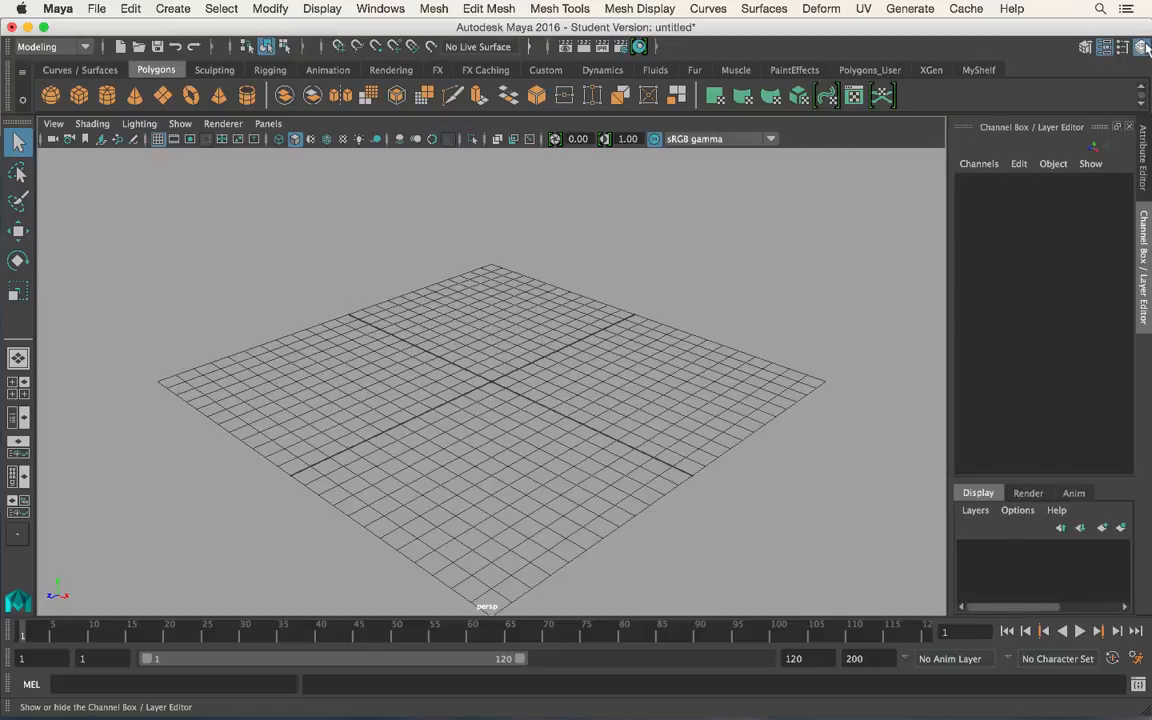
{"action": "left_click", "coordinate": [1086, 50]}
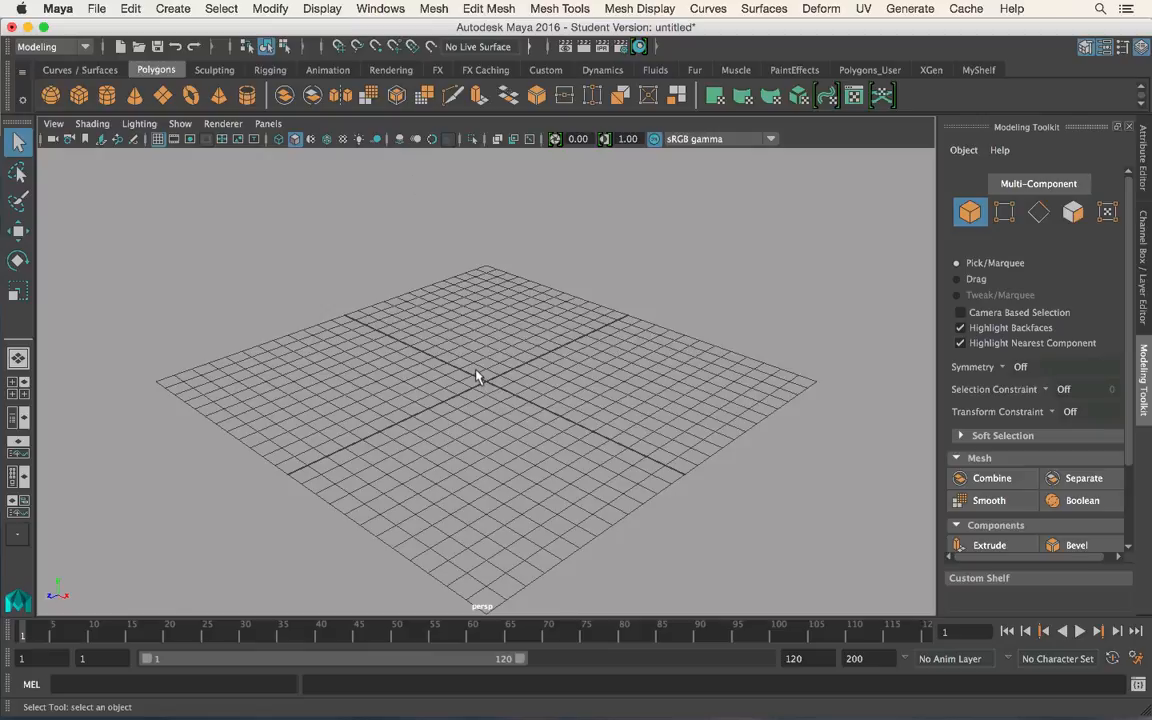
Create a polygon cylinder with wireframe-on-shaded display and scale it up uniformly to about 3.6.
{"action": "left_click", "coordinate": [107, 95]}
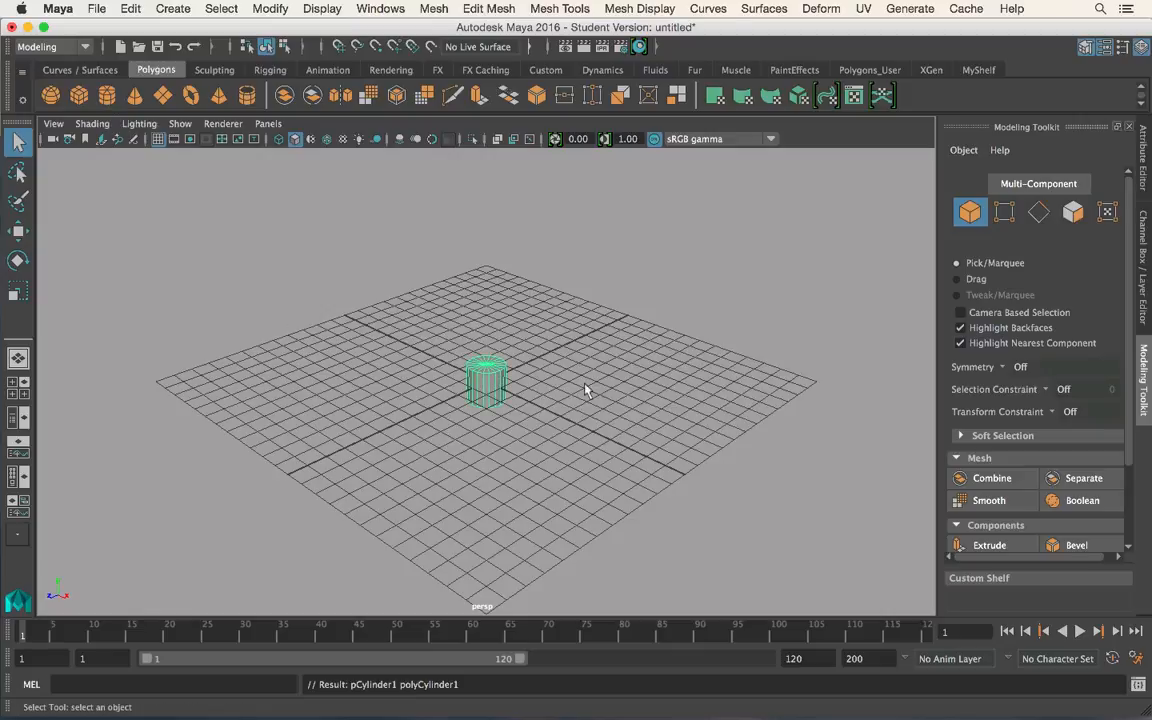
{"action": "left_click_drag", "start_coordinate": [580, 390], "coordinate": [520, 410], "text": "alt"}
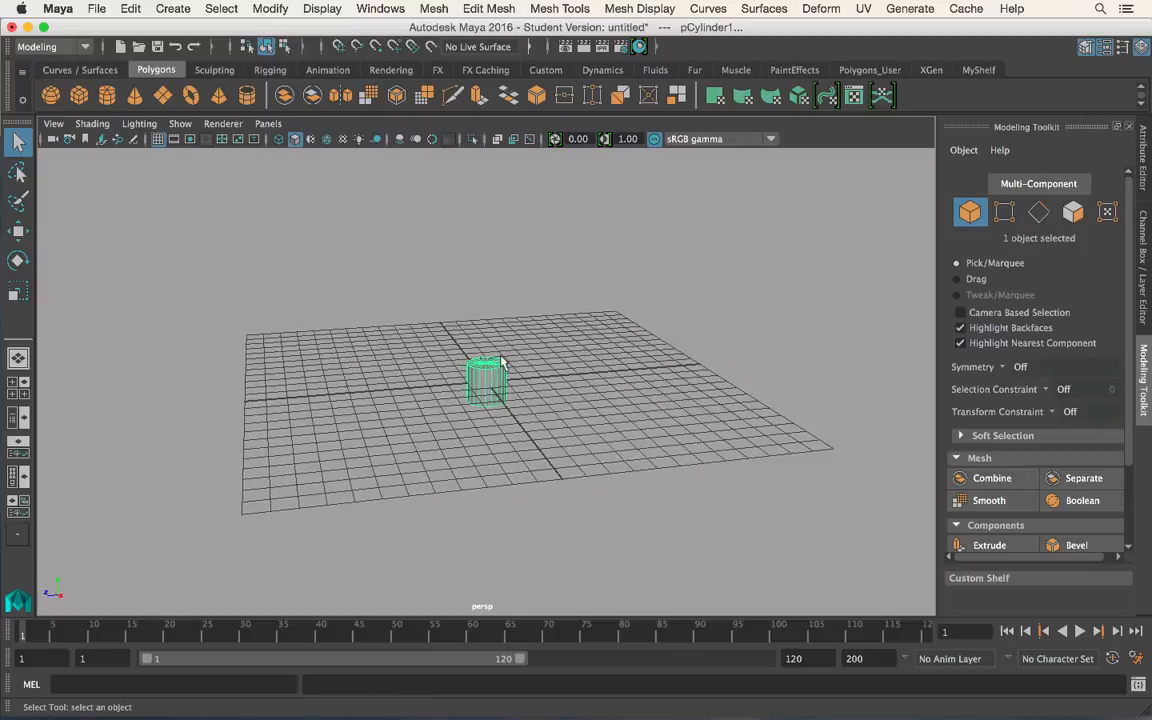
{"action": "left_click", "coordinate": [328, 141]}
{"action": "key", "text": "r"}
{"action": "left_click_drag", "start_coordinate": [487, 382], "coordinate": [566, 401]}
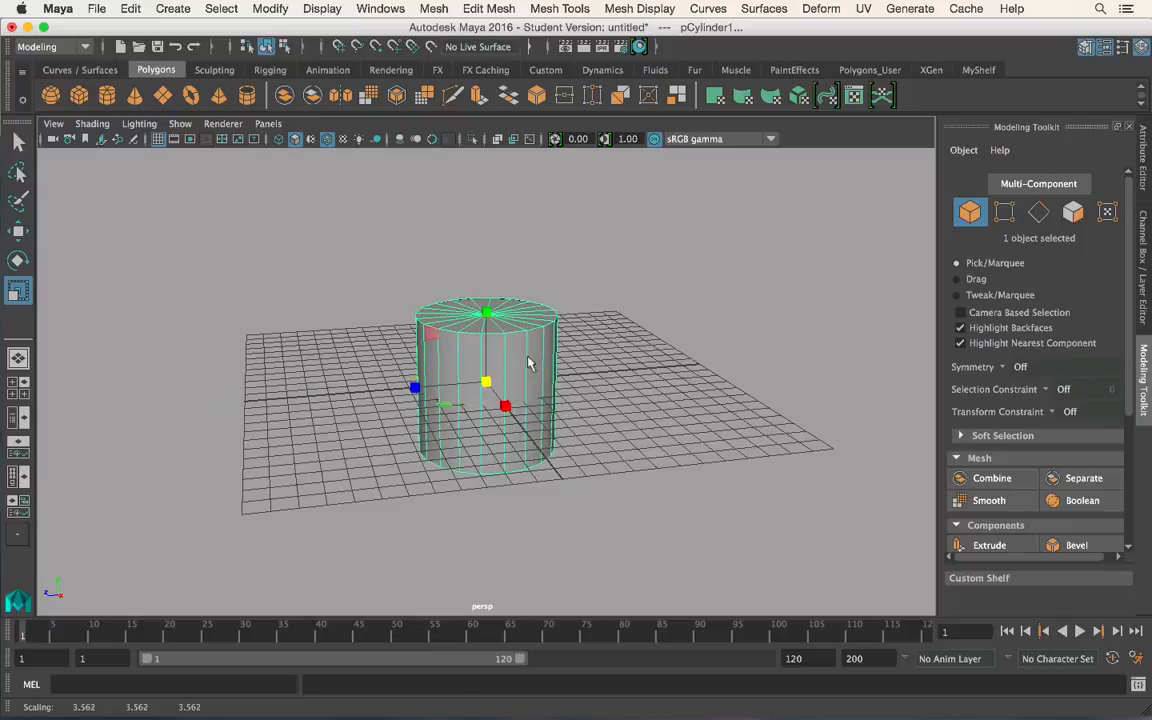
Move the cylinder straight up to about 4.2 cm in Y, undoing any sideways move.
{"action": "key", "text": "w"}
{"action": "left_click_drag", "start_coordinate": [486, 330], "coordinate": [481, 247]}
{"action": "middle_click_drag", "start_coordinate": [584, 306], "coordinate": [553, 380], "text": "alt"}
{"action": "right_click_drag", "start_coordinate": [553, 380], "coordinate": [691, 427], "text": "alt"}
{"action": "left_click_drag", "start_coordinate": [510, 415], "coordinate": [589, 409], "text": "alt"}
{"action": "right_click_drag", "start_coordinate": [589, 409], "coordinate": [742, 447], "text": "alt"}
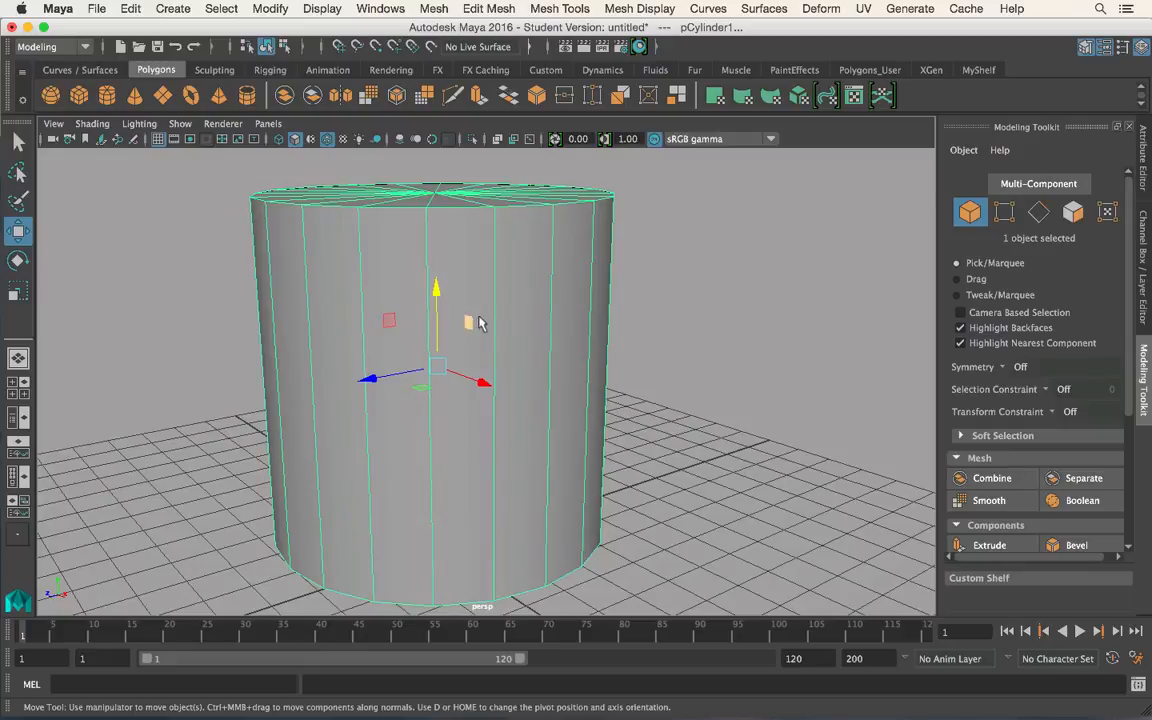
{"action": "mouse_move", "coordinate": [419, 386]}
{"action": "left_mouse_down"}
{"action": "mouse_move", "coordinate": [468, 404]}
{"action": "mouse_move", "coordinate": [440, 394]}
{"action": "left_mouse_up"}
{"action": "key", "text": "super+z"}
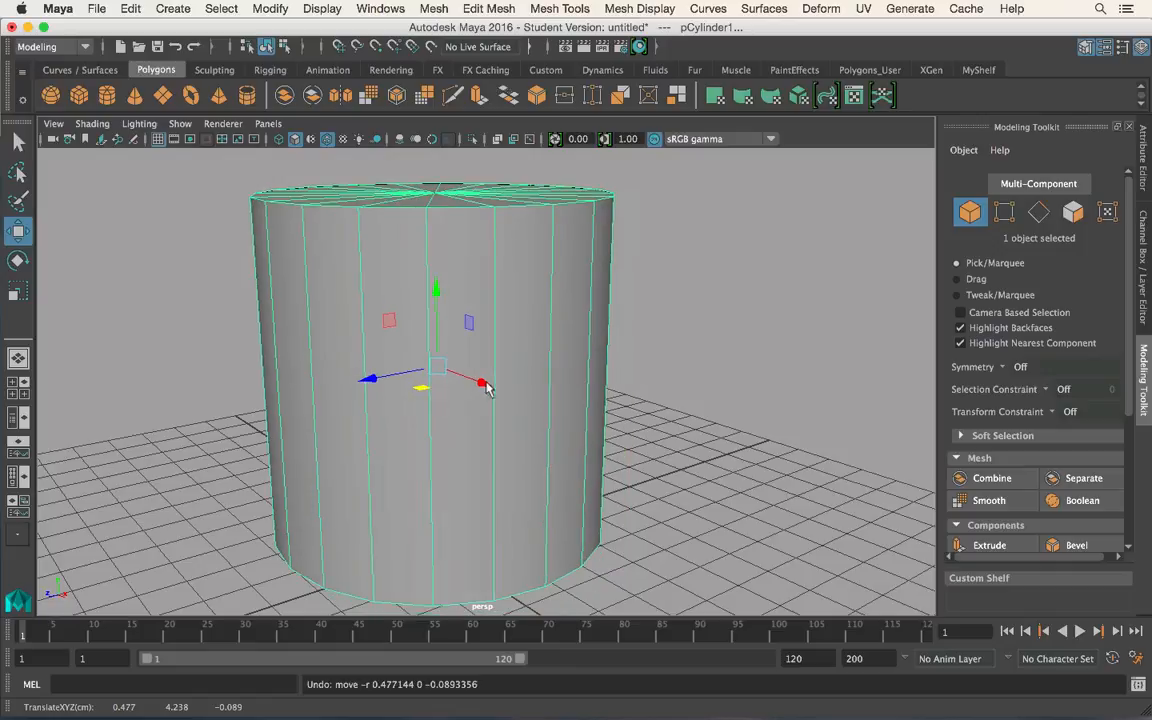
Inspect the cylinder from several angles and distances, and deselect it.
{"action": "left_click_drag", "start_coordinate": [662, 352], "coordinate": [620, 415], "text": "alt"}
{"action": "right_click_drag", "start_coordinate": [620, 415], "coordinate": [484, 355], "text": "alt"}
{"action": "mouse_move", "coordinate": [484, 355]}
{"action": "left_mouse_down", "text": "alt"}
{"action": "mouse_move", "coordinate": [481, 386]}
{"action": "mouse_move", "coordinate": [437, 304]}
{"action": "mouse_move", "coordinate": [481, 331]}
{"action": "left_mouse_up", "text": "alt"}
{"action": "middle_click_drag", "start_coordinate": [512, 296], "coordinate": [537, 300], "text": "alt"}
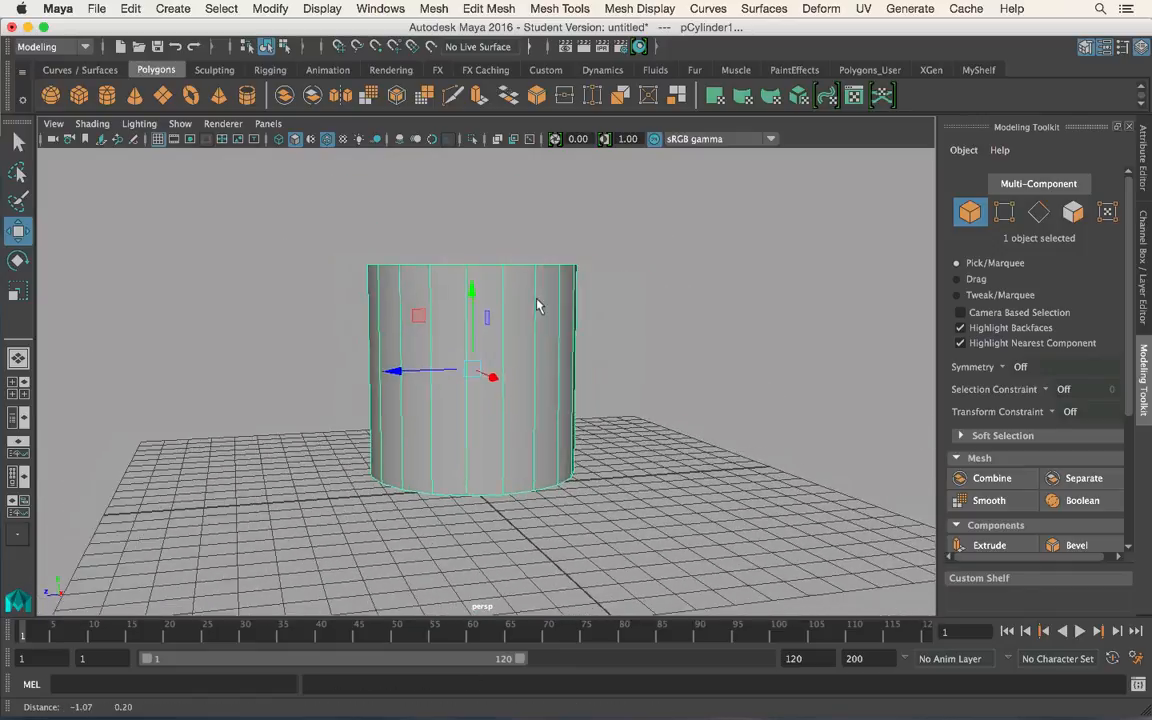
{"action": "right_click_drag", "start_coordinate": [537, 300], "coordinate": [550, 380], "text": "alt"}
{"action": "left_click_drag", "start_coordinate": [550, 380], "coordinate": [676, 428], "text": "alt"}
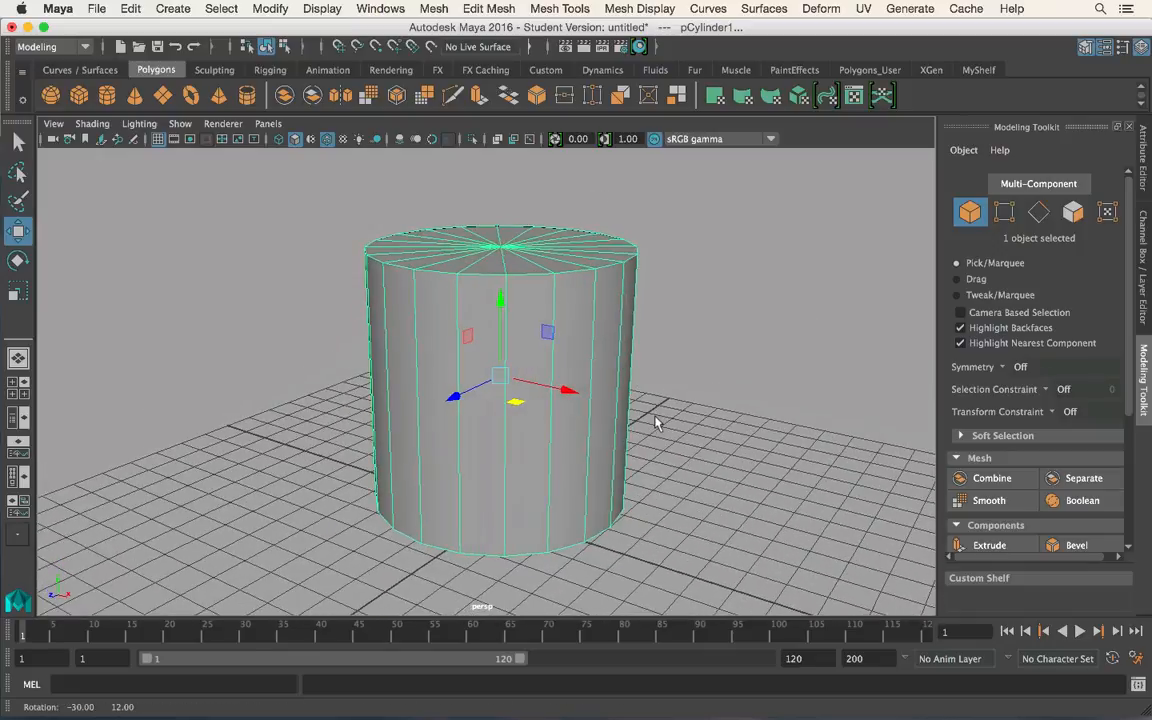
{"action": "left_click", "coordinate": [760, 417]}
{"action": "left_click_drag", "start_coordinate": [760, 417], "coordinate": [612, 424], "text": "alt"}
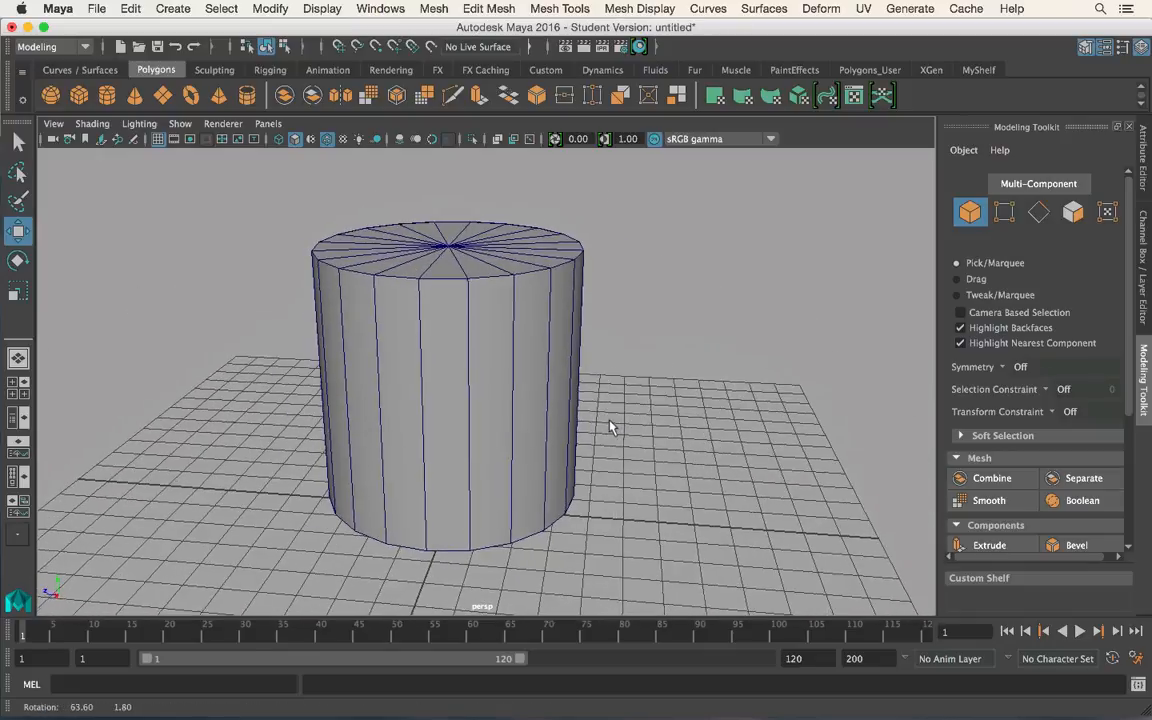
Examine the commands offered for Edit Mesh and Mesh Tools.
{"action": "left_click", "coordinate": [487, 8]}
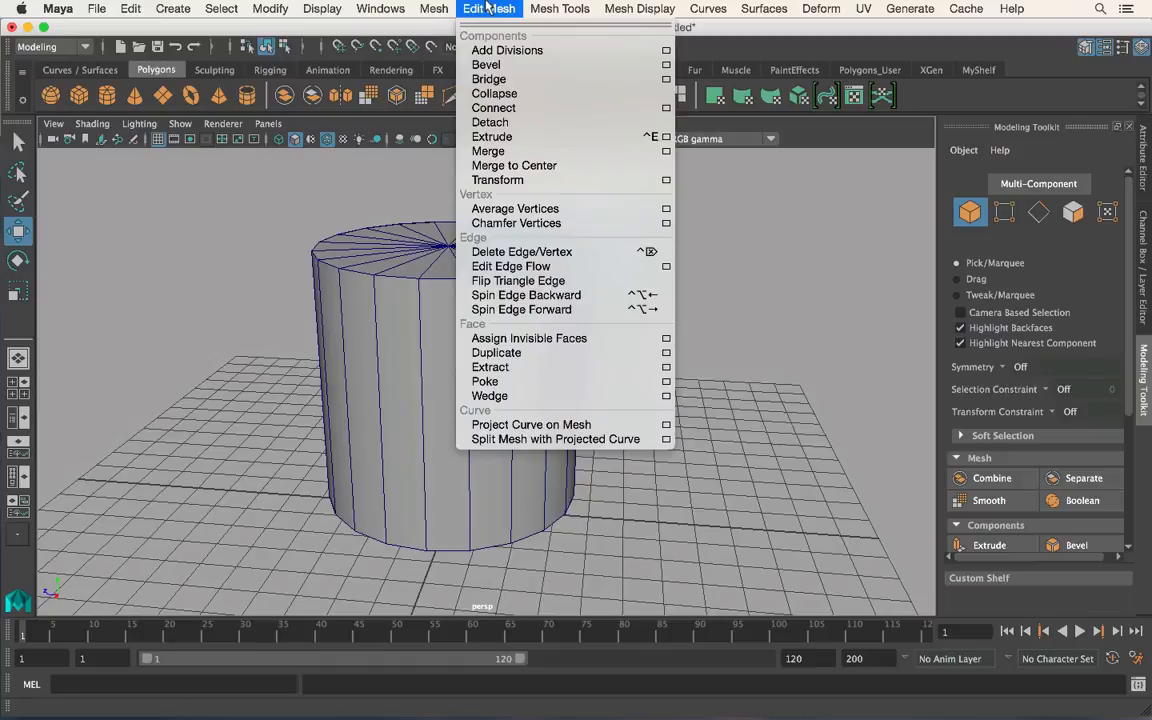
{"action": "mouse_move", "coordinate": [567, 8]}
{"action": "mouse_move", "coordinate": [489, 7]}
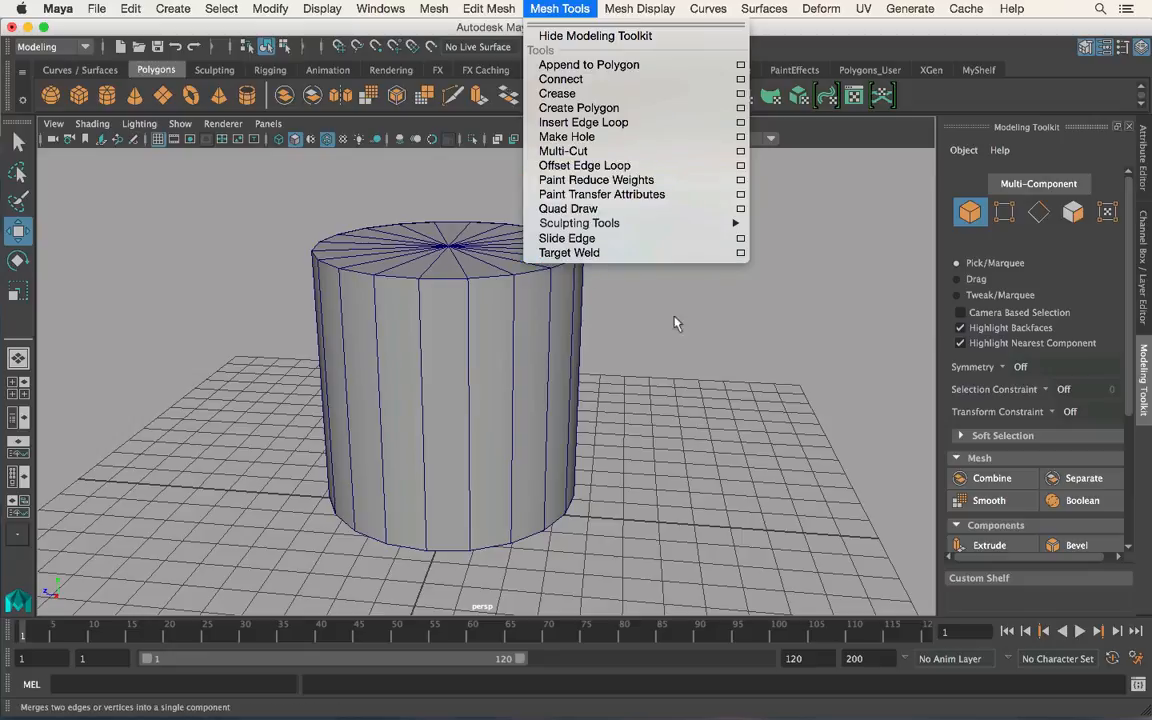
{"action": "left_click", "coordinate": [922, 346]}
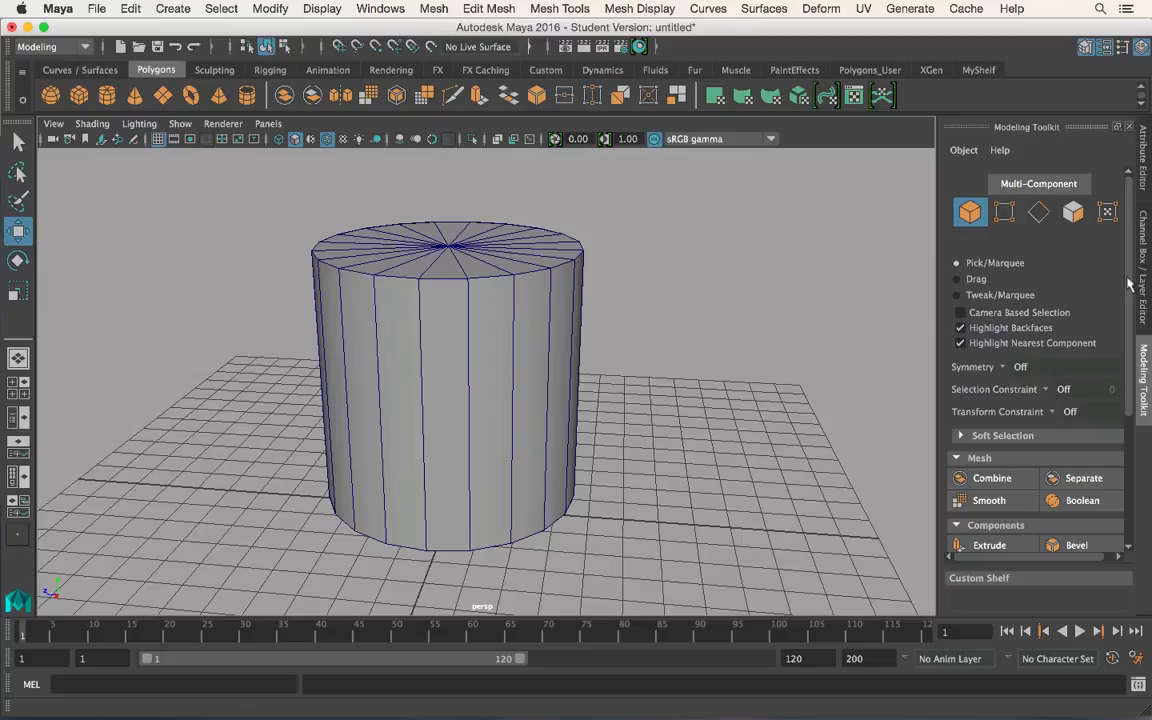
Widen the Modeling Toolkit area and review its Mesh, Components, Tools and Move Settings sections.
{"action": "scroll", "coordinate": [1121, 273], "scroll_direction": "down", "scroll_amount": 5}
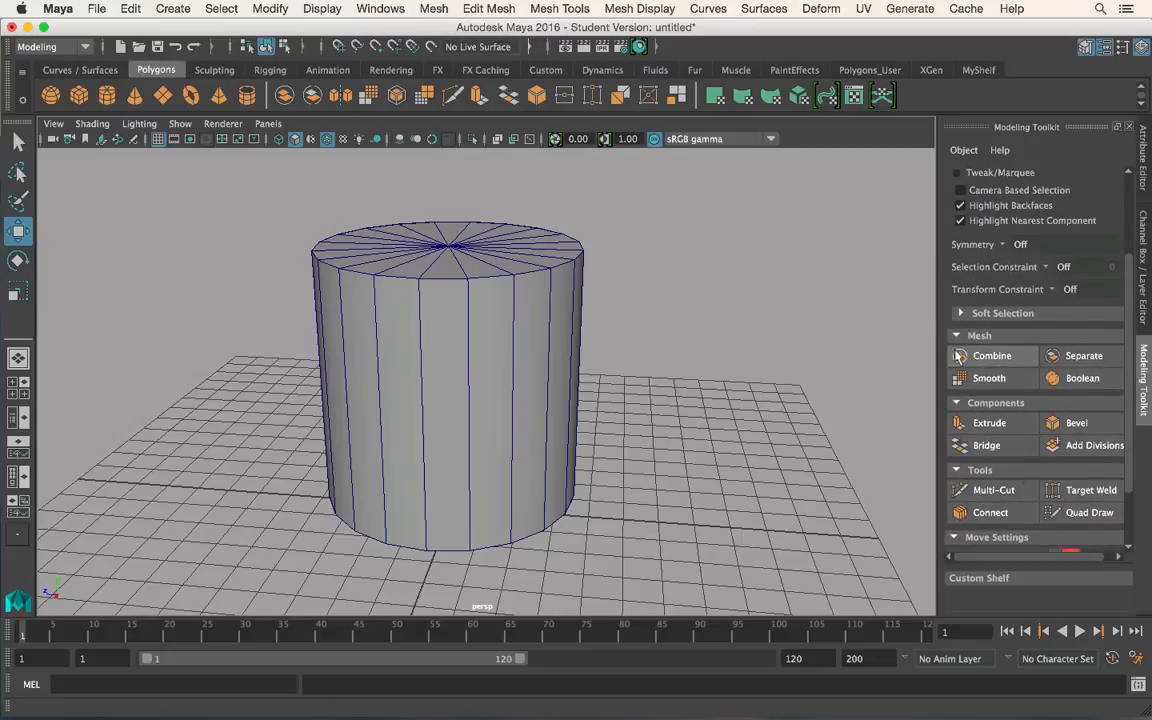
{"action": "left_click_drag", "start_coordinate": [925, 390], "coordinate": [841, 390]}
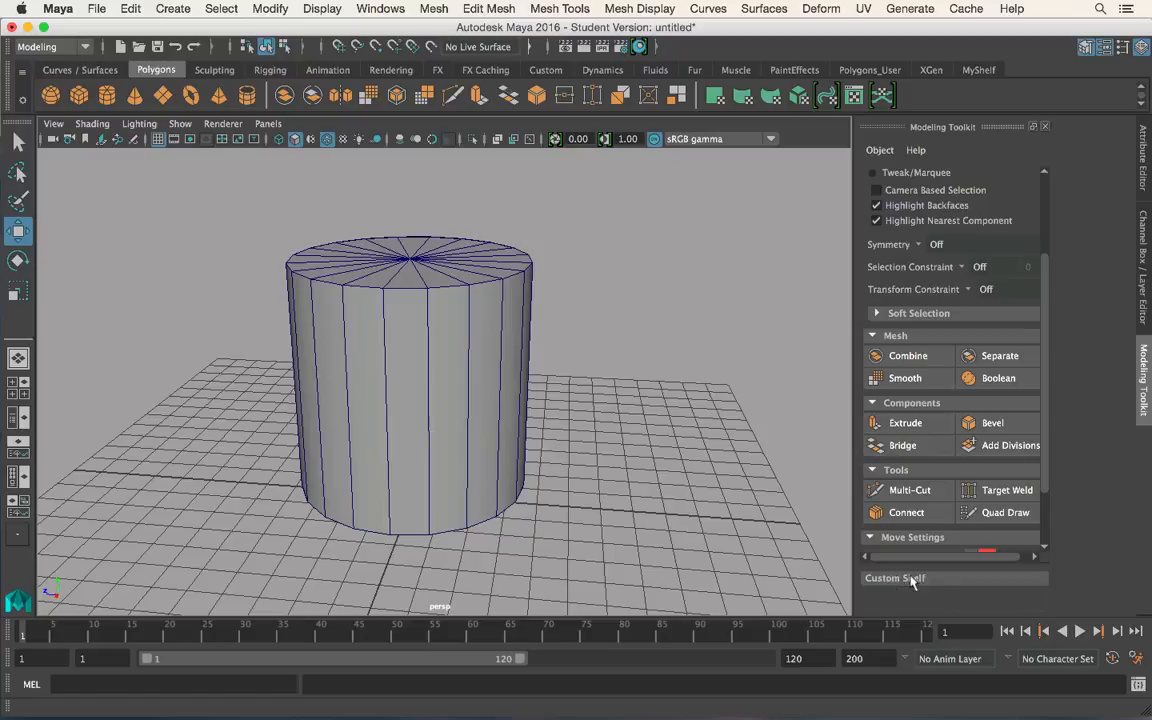
{"action": "scroll", "coordinate": [1040, 464], "scroll_direction": "down", "scroll_amount": 3}
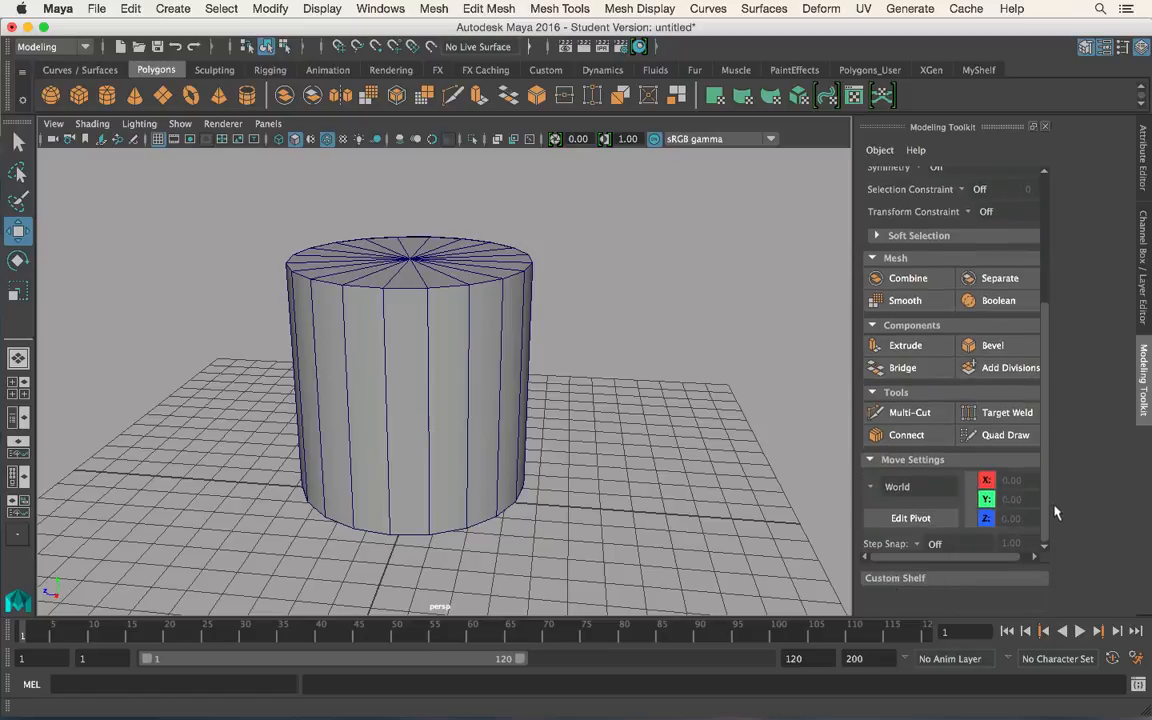
Insert two edge loops around the cylinder's side, one near the top rim and one near the base.
{"action": "scroll", "coordinate": [1042, 462], "scroll_direction": "up", "scroll_amount": 3}
{"action": "left_click_drag", "start_coordinate": [1049, 453], "coordinate": [1047, 448]}
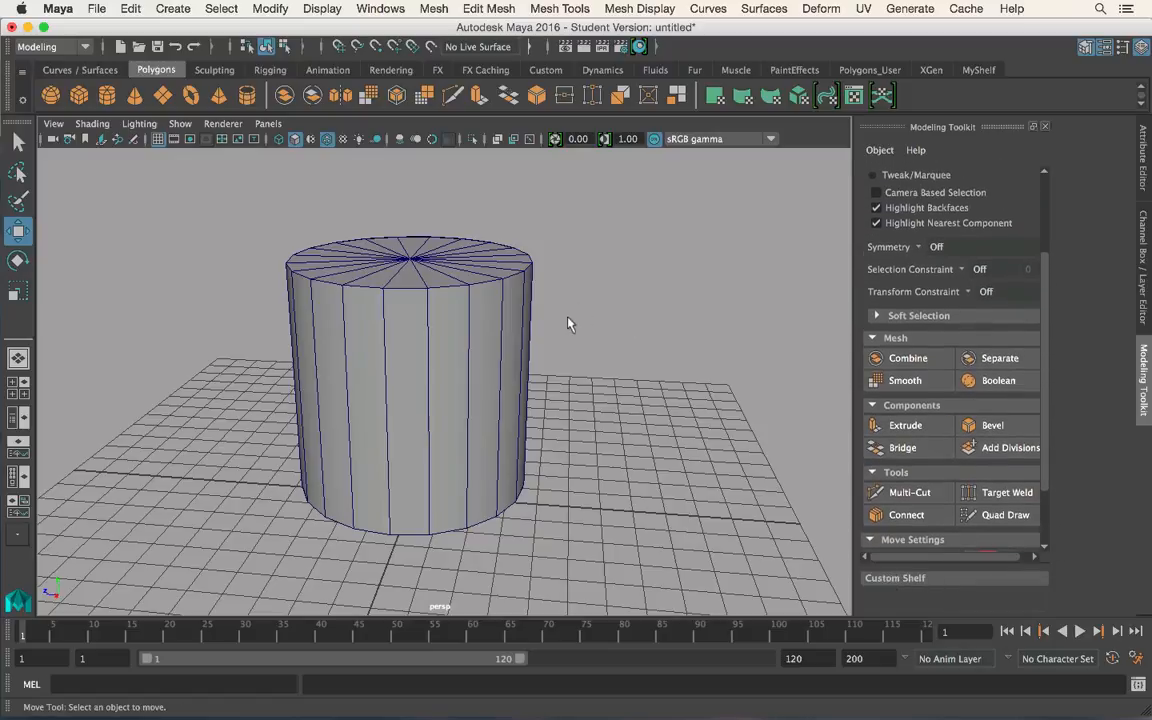
{"action": "left_click_drag", "start_coordinate": [627, 418], "coordinate": [650, 402], "text": "alt"}
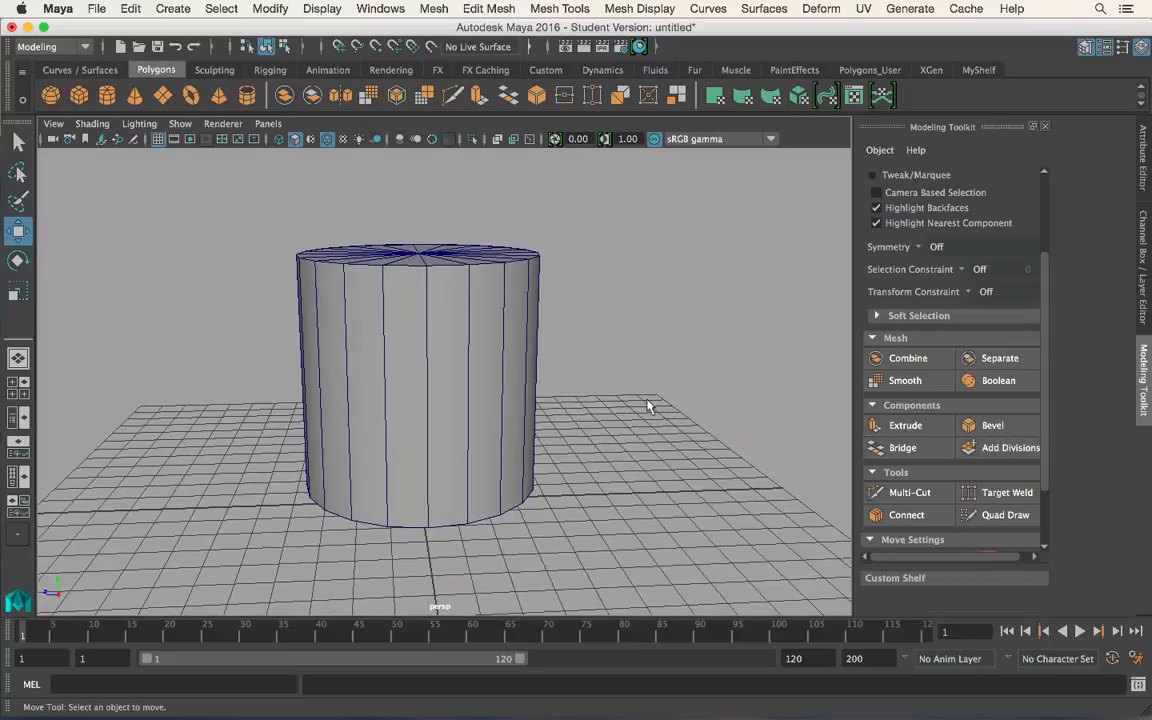
{"action": "middle_click_drag", "start_coordinate": [606, 388], "coordinate": [642, 402], "text": "alt"}
{"action": "scroll", "coordinate": [642, 402], "scroll_direction": "up", "scroll_amount": 3}
{"action": "left_click", "coordinate": [560, 8]}
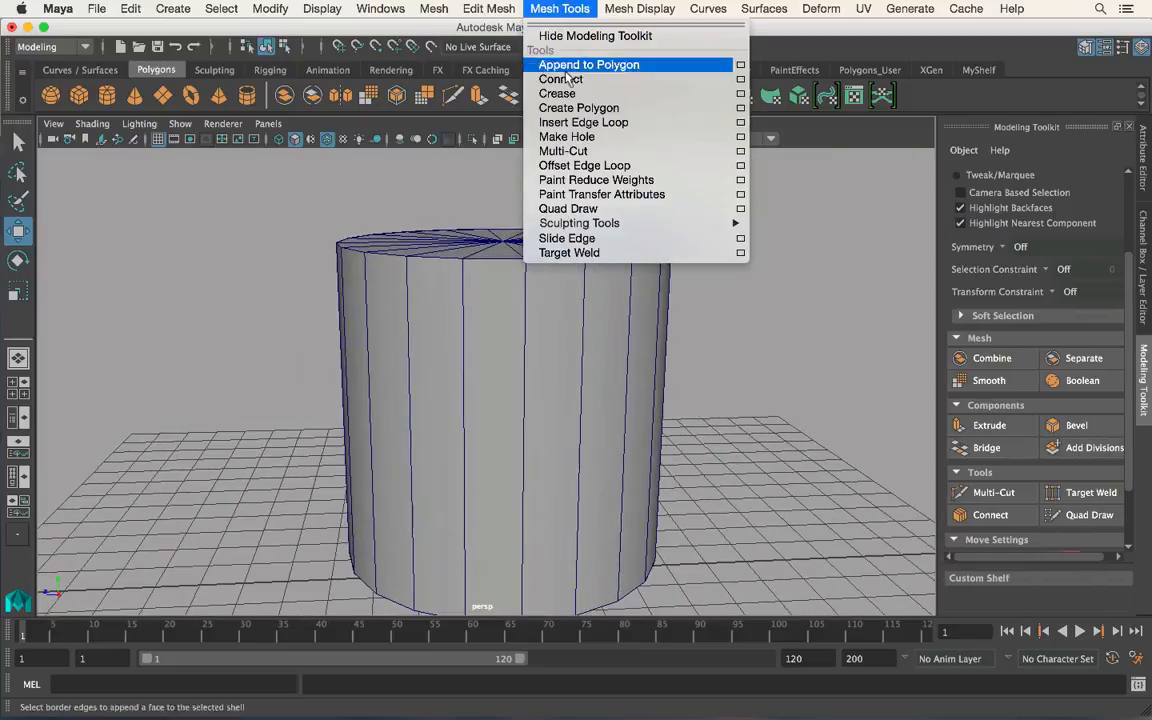
{"action": "left_click", "coordinate": [591, 121]}
{"action": "middle_click_drag", "start_coordinate": [656, 340], "coordinate": [581, 291], "text": "alt"}
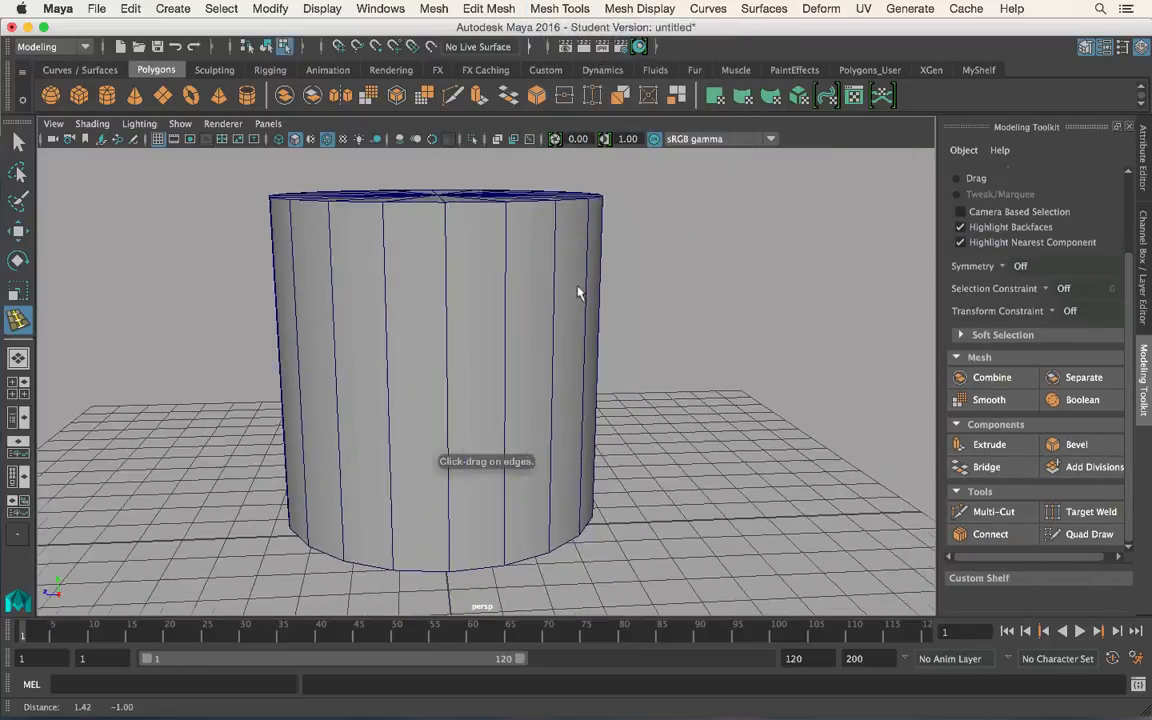
{"action": "left_click", "coordinate": [450, 260]}
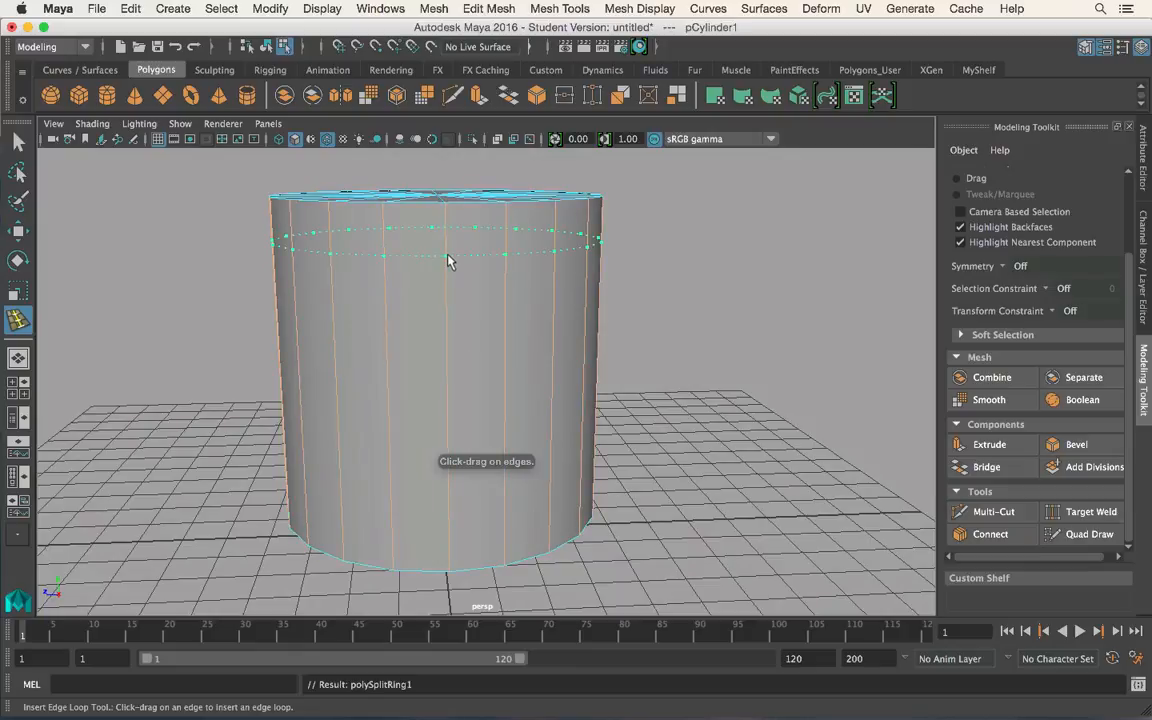
{"action": "left_click", "coordinate": [449, 539]}
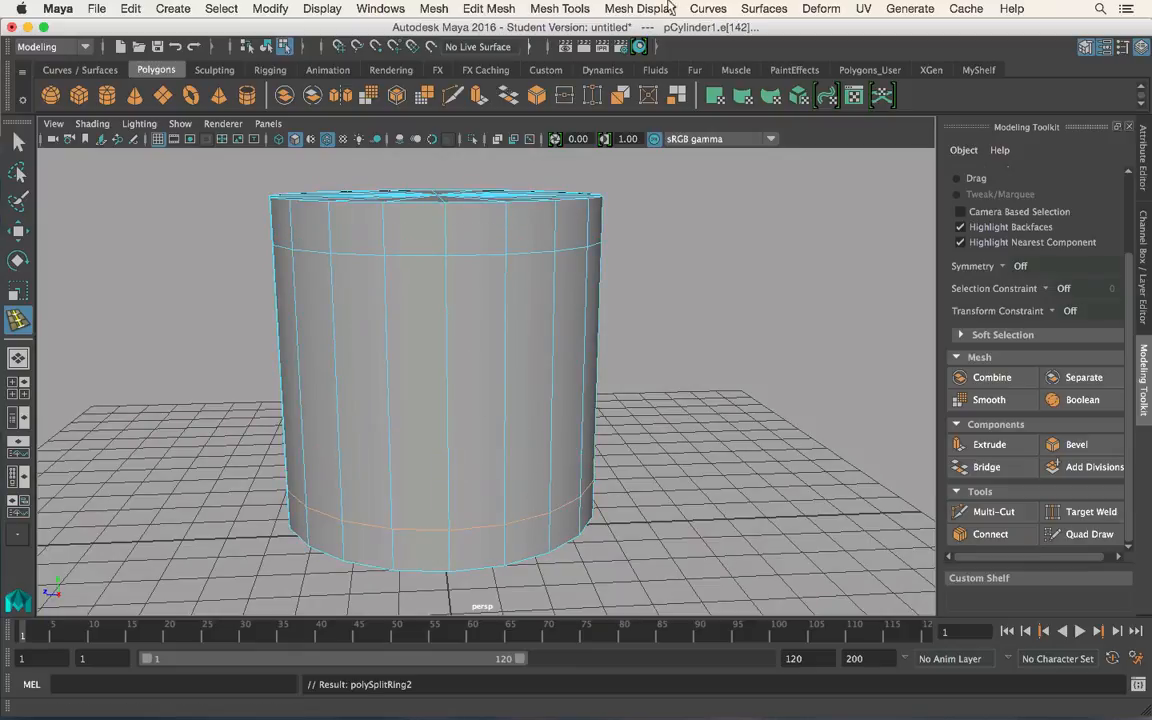
Look over the Mesh Tools commands and bring up the custom MyShelf tools.
{"action": "left_click", "coordinate": [566, 8]}
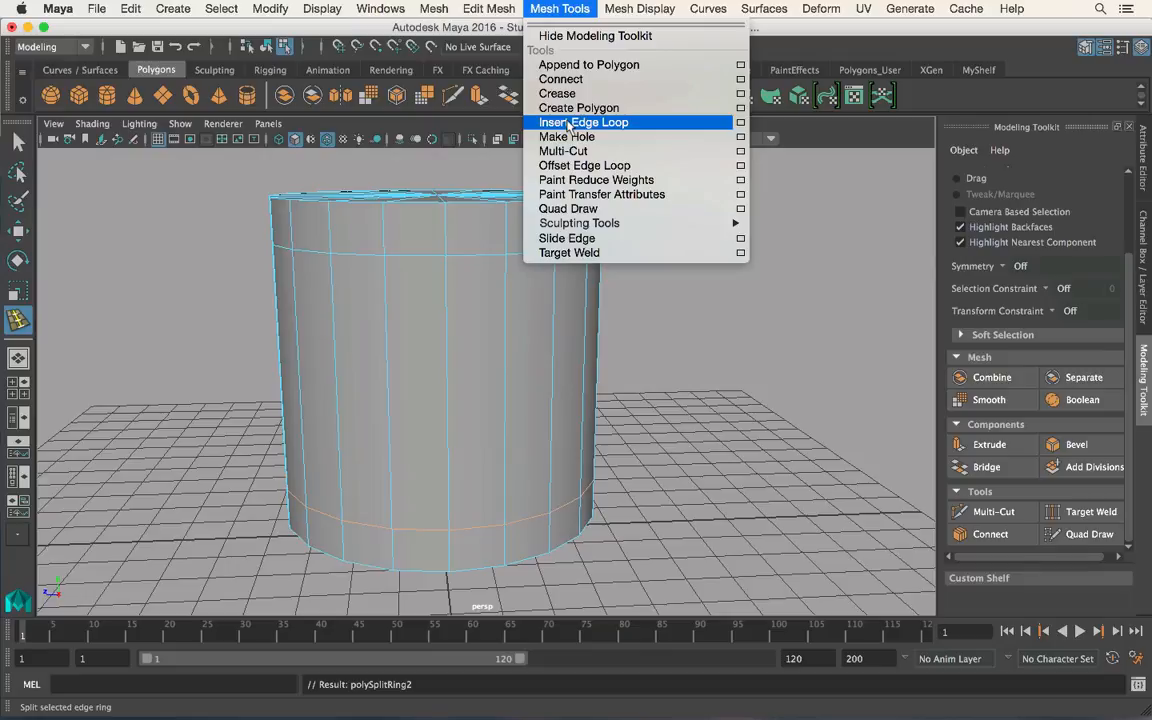
{"action": "left_click", "coordinate": [984, 67]}
{"action": "left_click", "coordinate": [984, 68]}
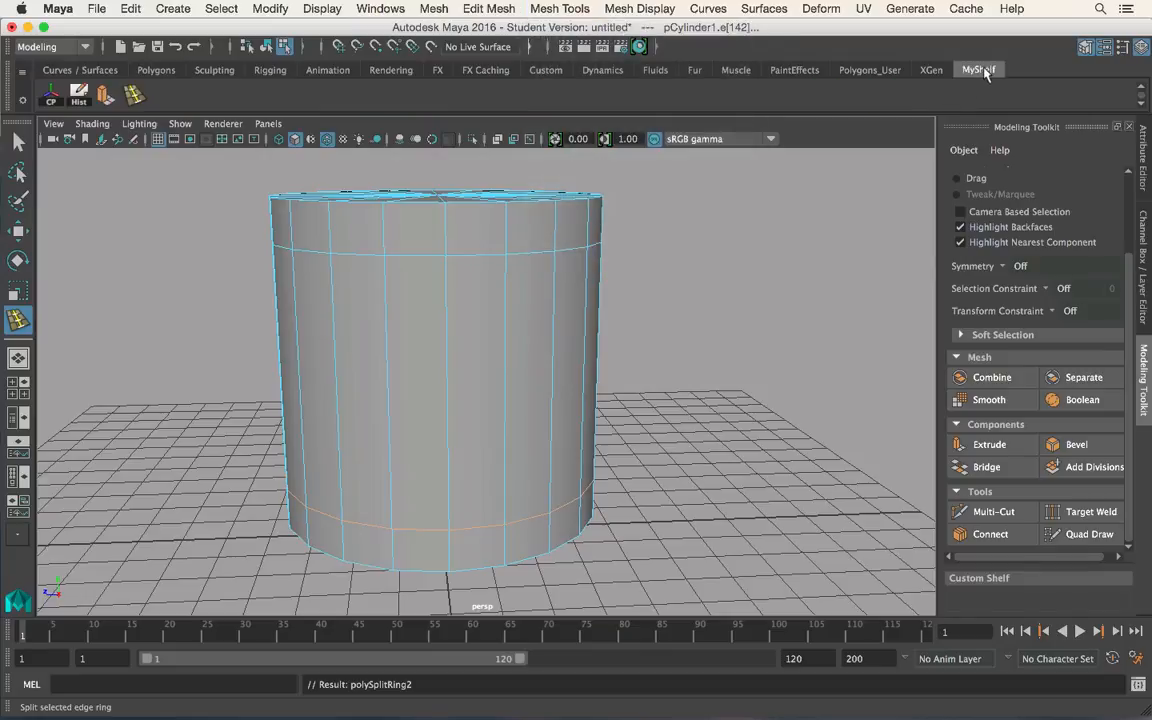
Select both inserted edge loops together and scale them slightly outward uniformly.
{"action": "key", "text": "q"}
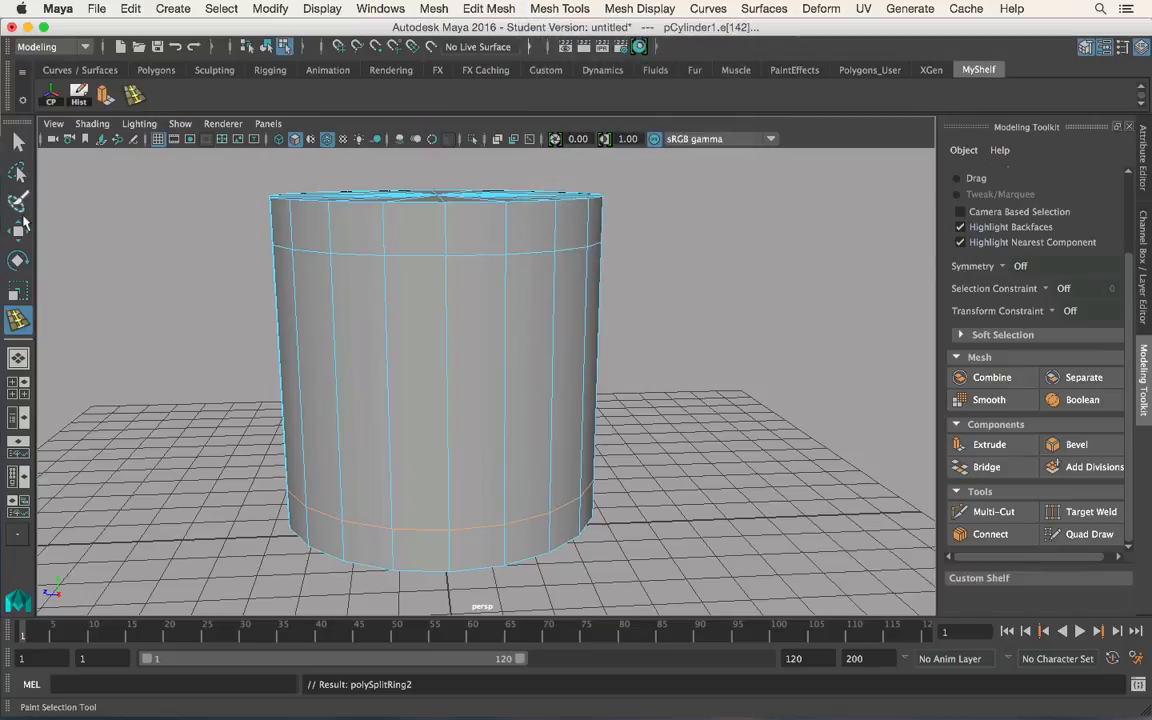
{"action": "left_click", "coordinate": [446, 480]}
{"action": "key", "text": "r"}
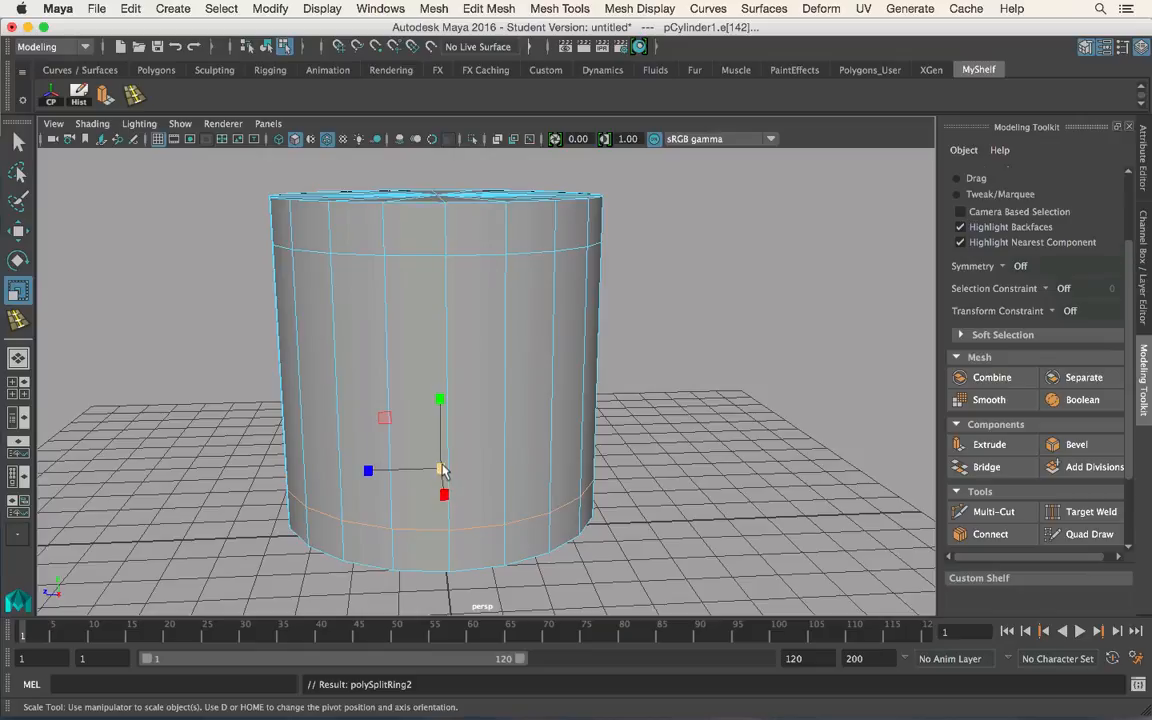
{"action": "double_click", "coordinate": [419, 252]}
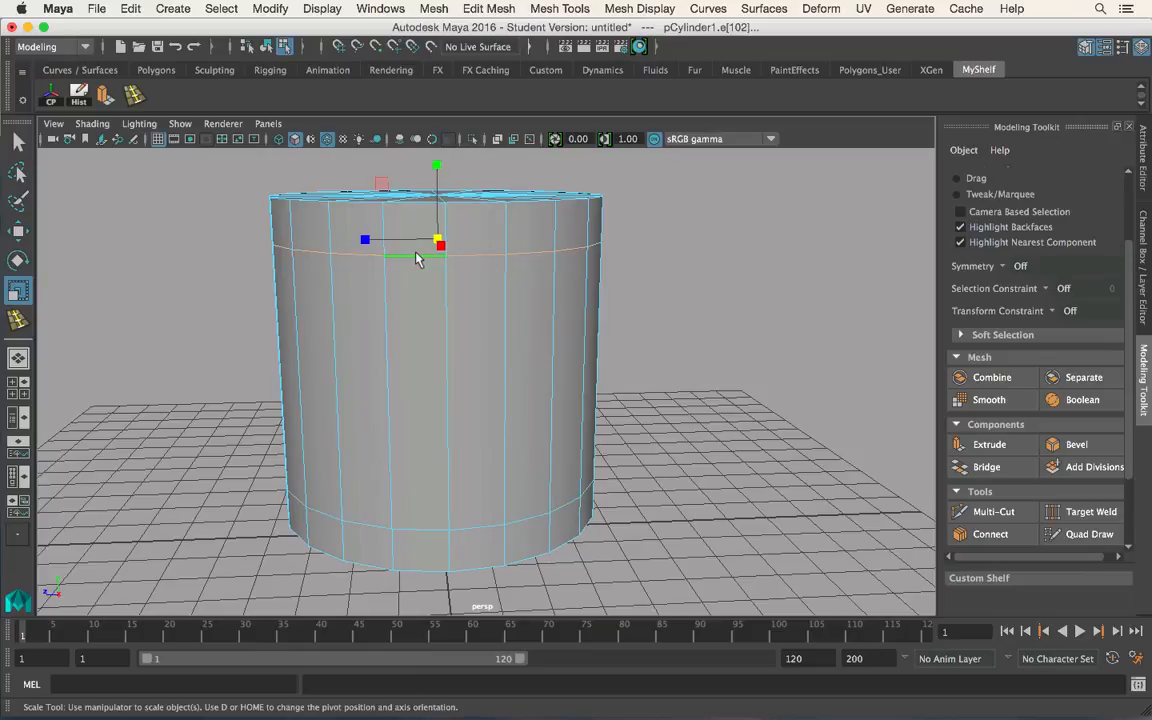
{"action": "double_click", "coordinate": [430, 535], "text": "shift"}
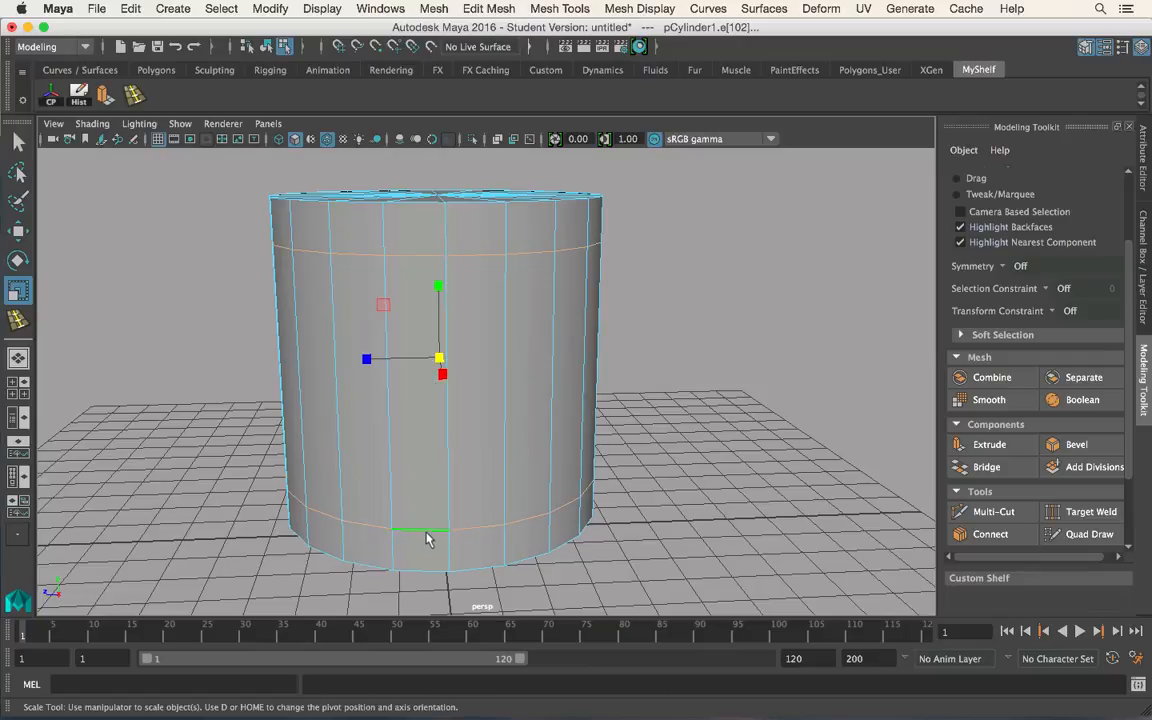
{"action": "mouse_move", "coordinate": [441, 356]}
{"action": "left_mouse_down"}
{"action": "mouse_move", "coordinate": [517, 363]}
{"action": "mouse_move", "coordinate": [462, 357]}
{"action": "left_mouse_up"}
Select the cylinder's top rim edge loop and scale it inward uniformly, undoing a single-axis scale on the way.
{"action": "double_click", "coordinate": [415, 204]}
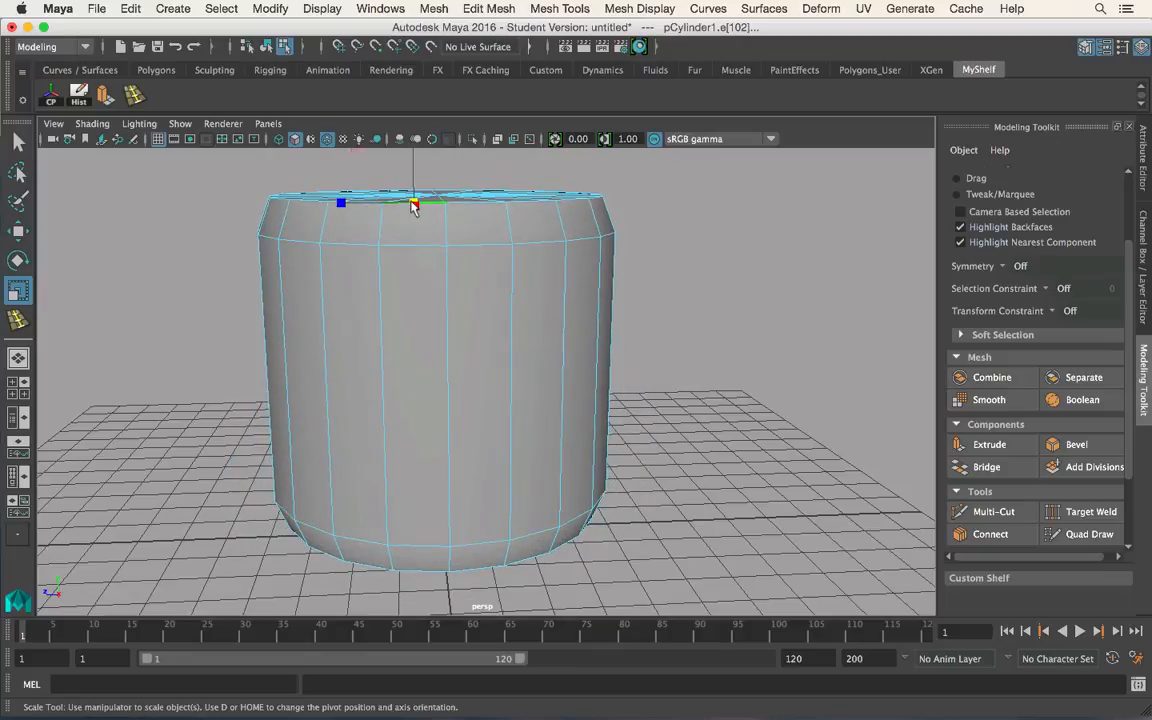
{"action": "left_click", "coordinate": [443, 210]}
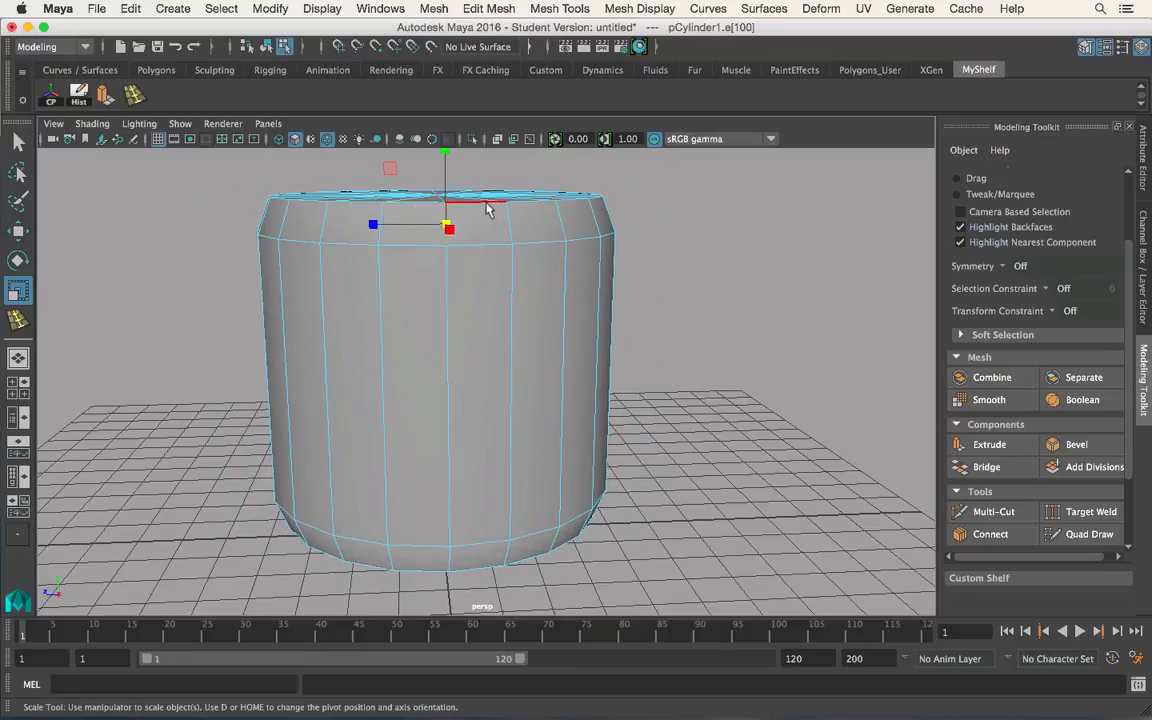
{"action": "left_click", "coordinate": [425, 205]}
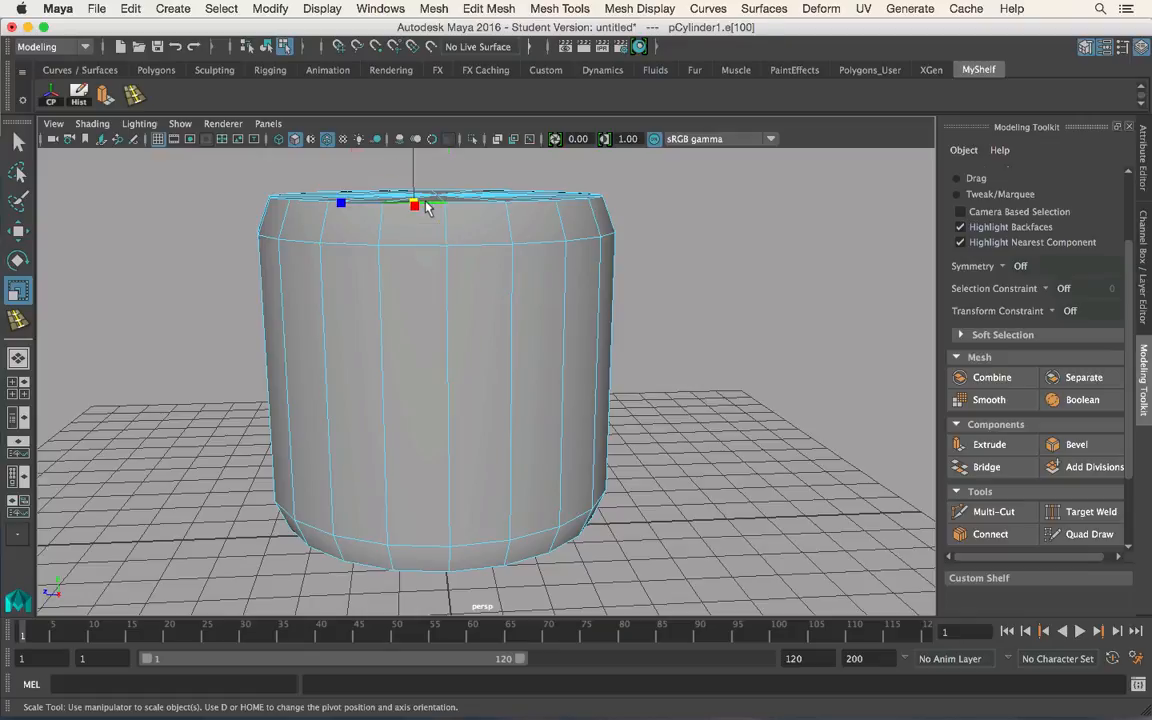
{"action": "double_click", "coordinate": [465, 209]}
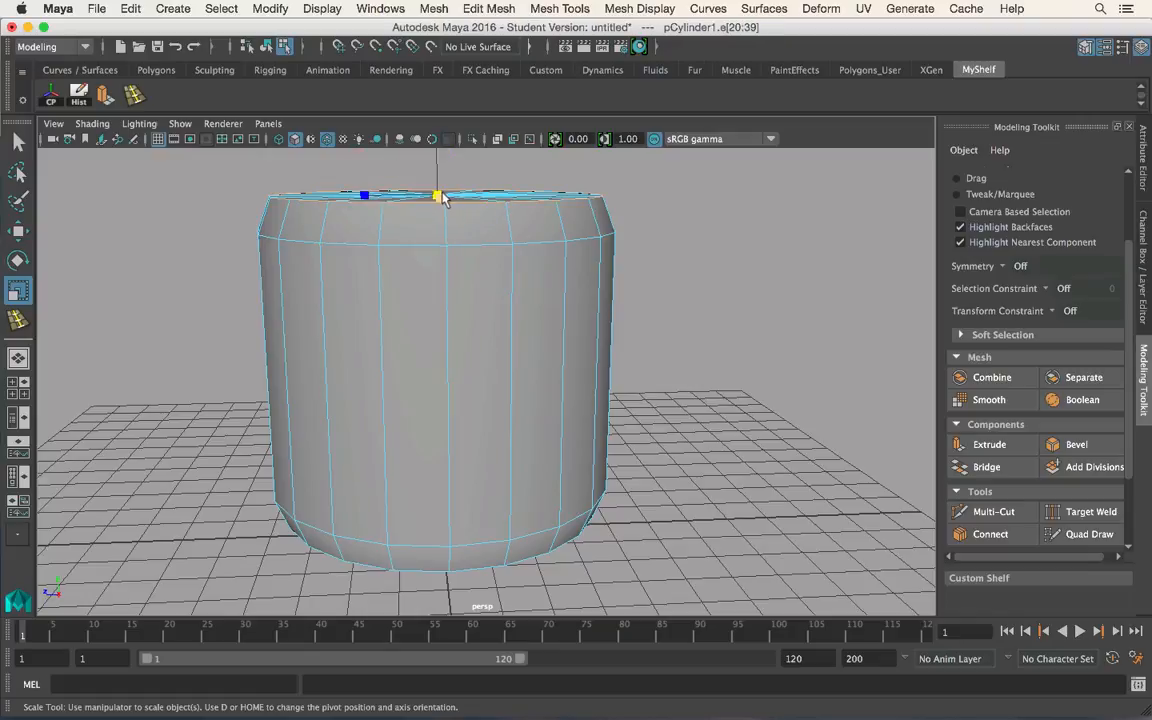
{"action": "left_click_drag", "start_coordinate": [439, 198], "coordinate": [428, 197]}
{"action": "left_click_drag", "start_coordinate": [582, 255], "coordinate": [591, 299], "text": "alt"}
{"action": "key", "text": "super+z"}
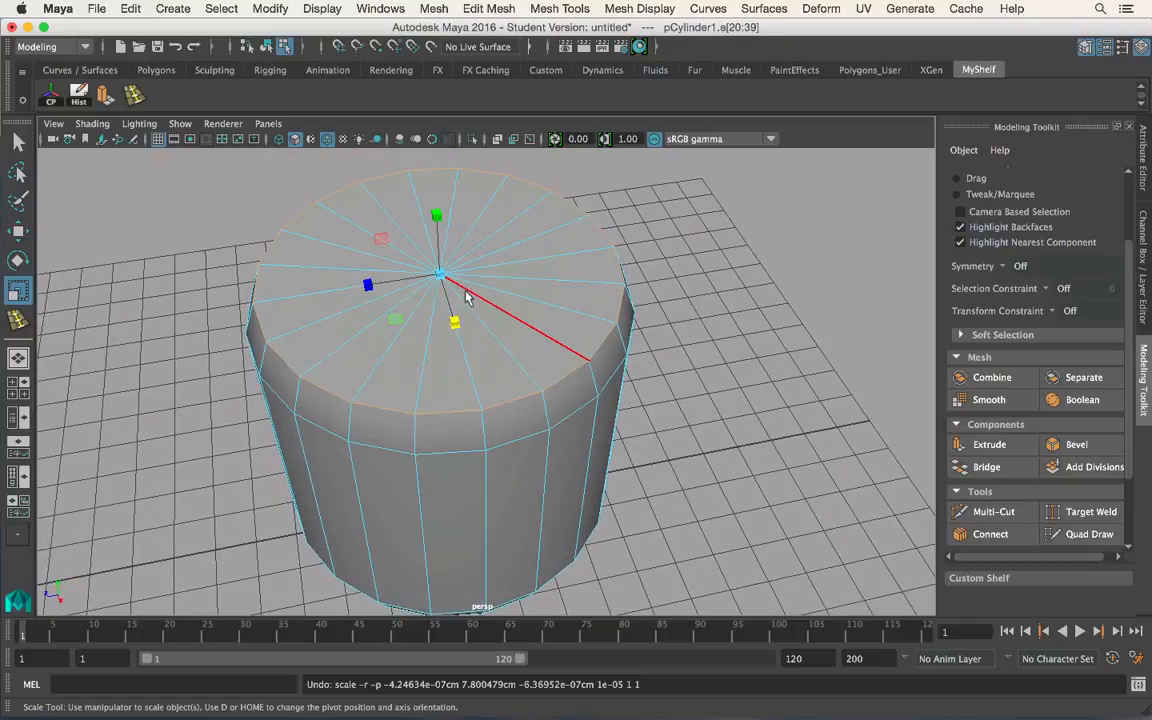
{"action": "left_click_drag", "start_coordinate": [440, 274], "coordinate": [401, 275]}
Raise the top rim edge loop a little in Y, check the shape from several angles, and return to object mode.
{"action": "key", "text": "w"}
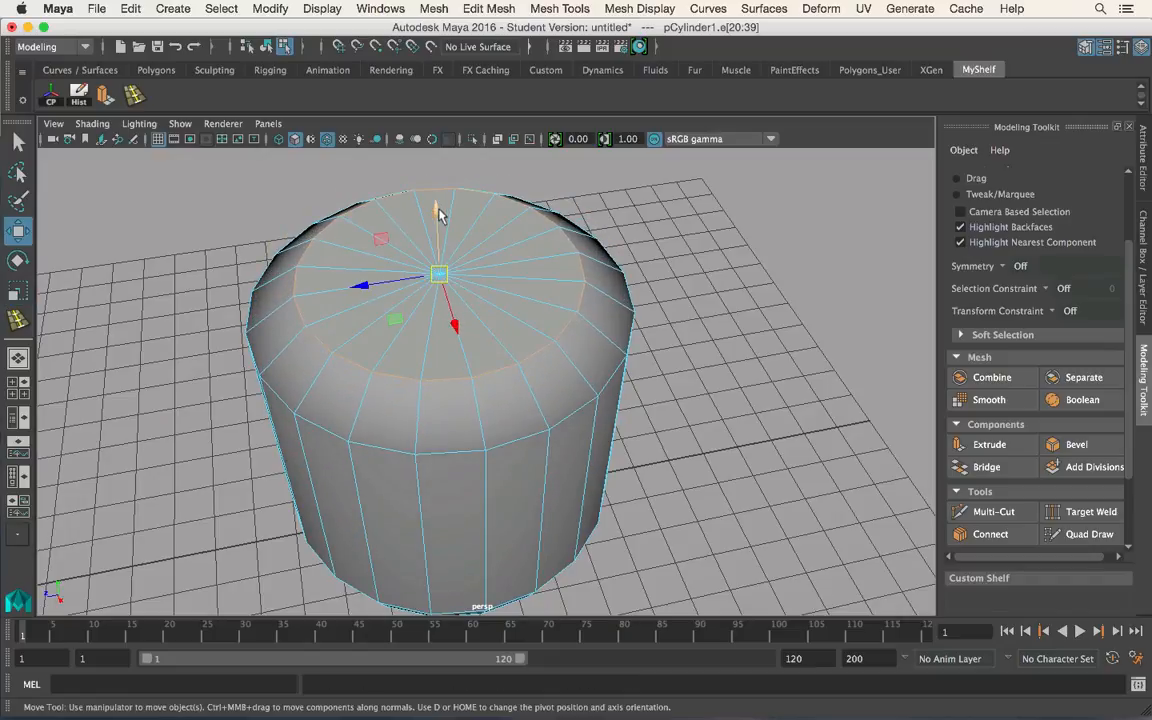
{"action": "left_click_drag", "start_coordinate": [437, 208], "coordinate": [437, 182]}
{"action": "left_click_drag", "start_coordinate": [649, 343], "coordinate": [511, 352], "text": "alt"}
{"action": "middle_click_drag", "start_coordinate": [511, 352], "coordinate": [513, 440], "text": "alt"}
{"action": "right_click_drag", "start_coordinate": [513, 440], "coordinate": [590, 500], "text": "alt"}
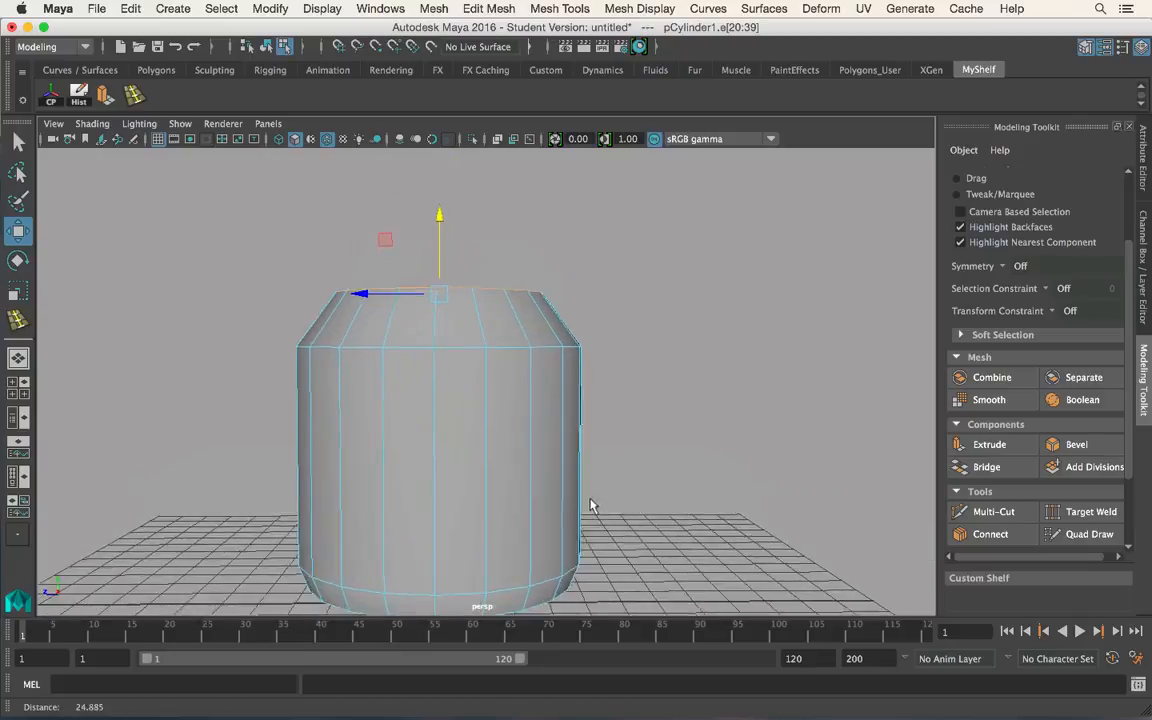
{"action": "mouse_move", "coordinate": [530, 422]}
{"action": "left_mouse_down", "text": "alt"}
{"action": "mouse_move", "coordinate": [515, 399]}
{"action": "mouse_move", "coordinate": [540, 427]}
{"action": "left_mouse_up", "text": "alt"}
{"action": "middle_click_drag", "start_coordinate": [540, 428], "coordinate": [566, 378], "text": "alt"}
{"action": "right_click_drag", "start_coordinate": [566, 378], "coordinate": [512, 371], "text": "alt"}
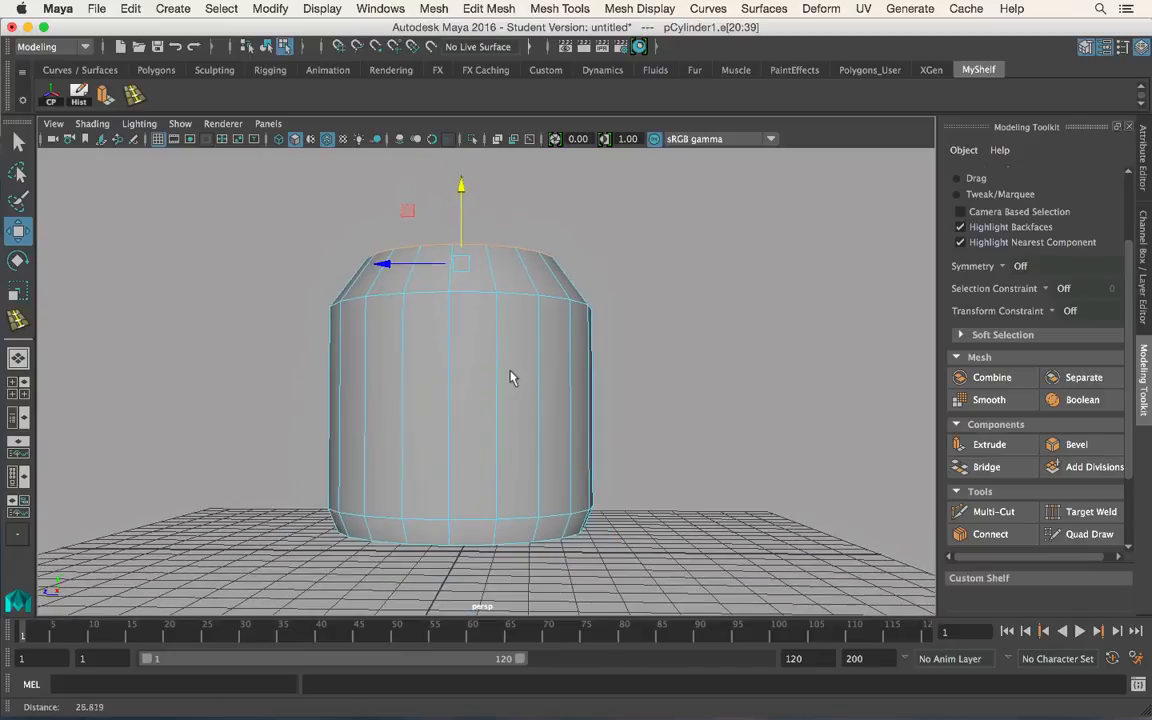
{"action": "left_click_drag", "start_coordinate": [512, 371], "coordinate": [512, 382], "text": "alt"}
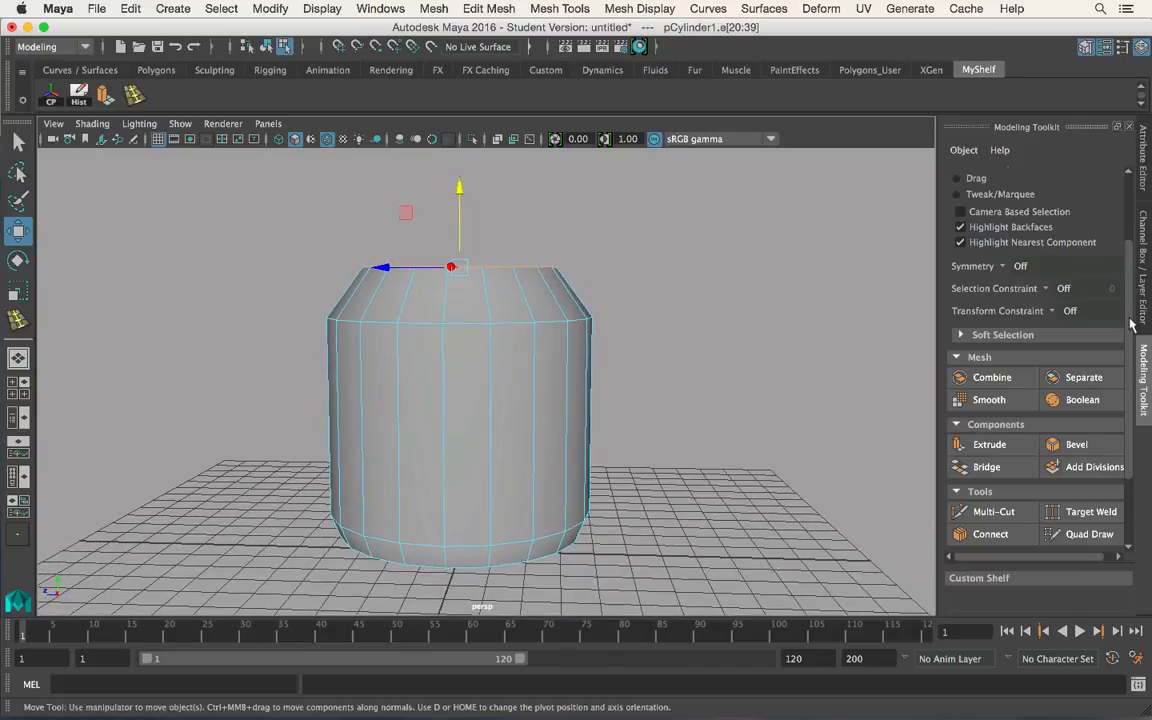
{"action": "scroll", "coordinate": [1060, 260], "scroll_direction": "up", "scroll_amount": 3}
{"action": "left_click_drag", "start_coordinate": [671, 341], "coordinate": [600, 320], "text": "alt"}
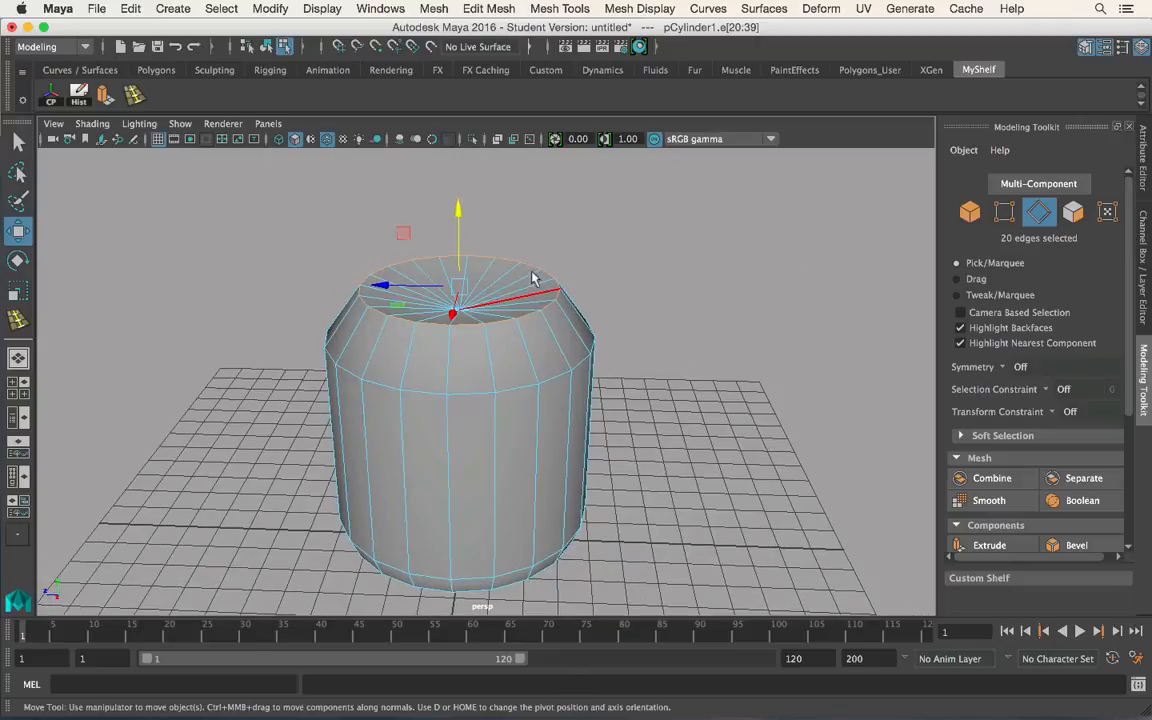
{"action": "right_click_drag", "start_coordinate": [498, 262], "coordinate": [568, 237]}
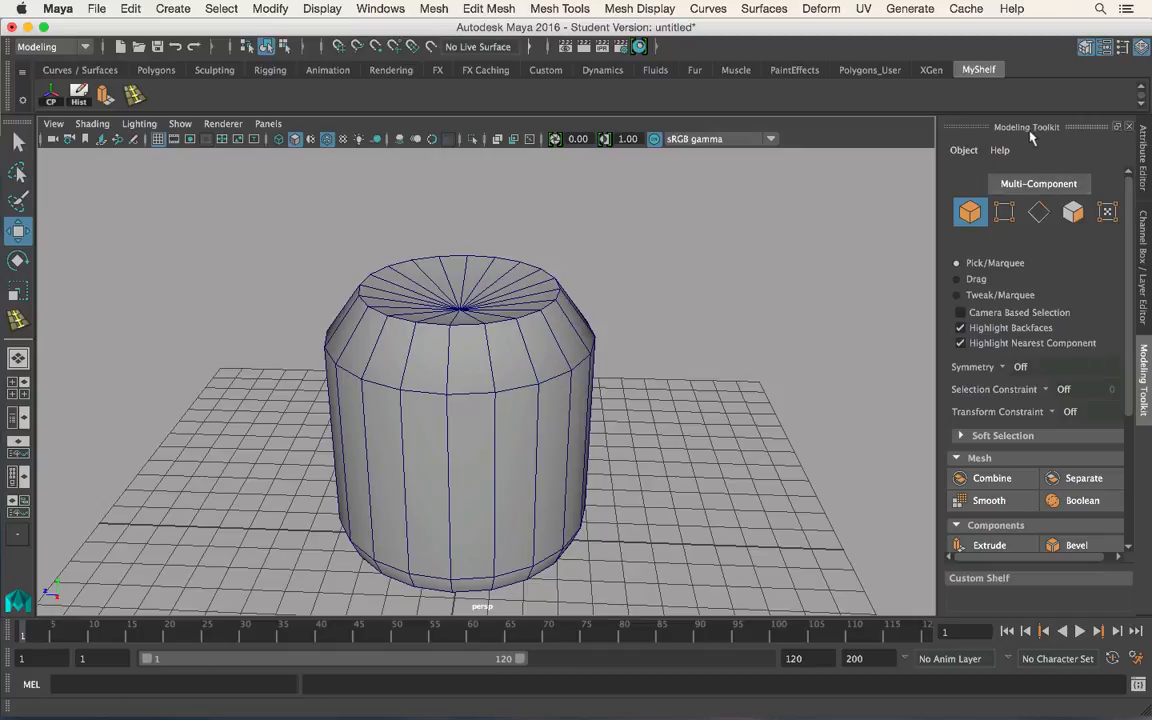
Set Symmetry to Object Z and try moving two mirrored pairs of top rim vertices along Z.
{"action": "left_click", "coordinate": [1050, 186]}
{"action": "left_click", "coordinate": [1010, 367]}
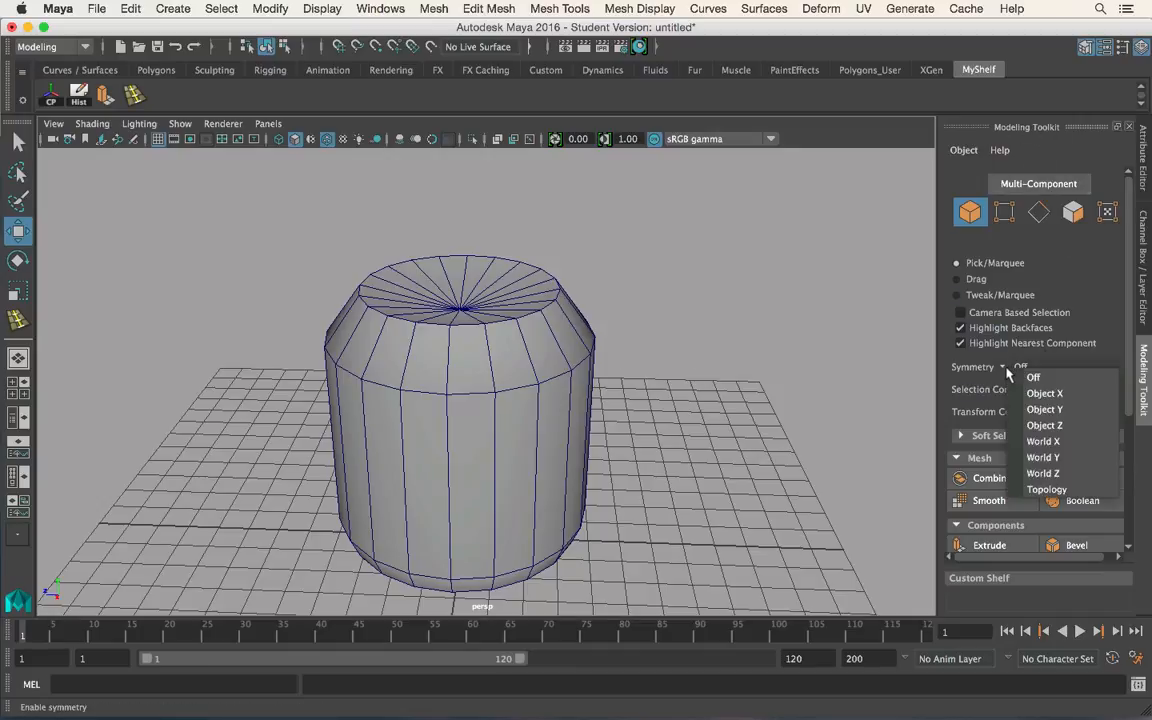
{"action": "left_click", "coordinate": [1045, 427]}
{"action": "right_click_drag", "start_coordinate": [548, 284], "coordinate": [565, 300]}
{"action": "left_click", "coordinate": [558, 292]}
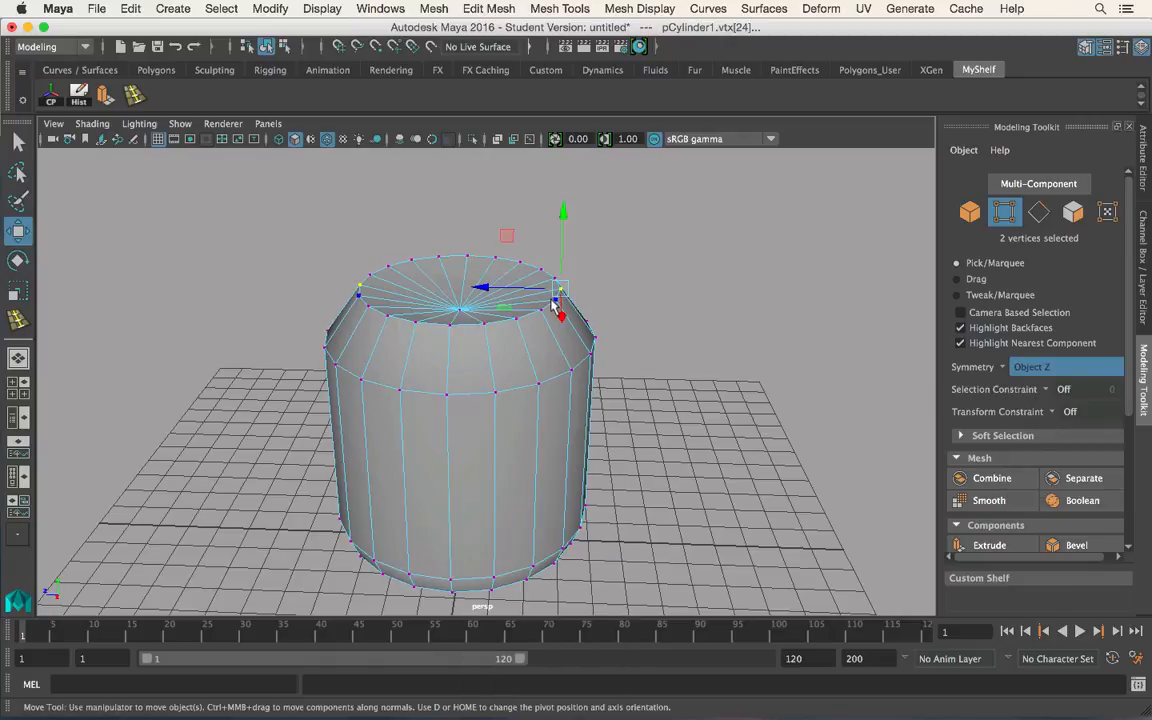
{"action": "left_click", "coordinate": [565, 308], "text": "shift"}
{"action": "left_click_drag", "start_coordinate": [565, 308], "coordinate": [578, 365], "text": "alt"}
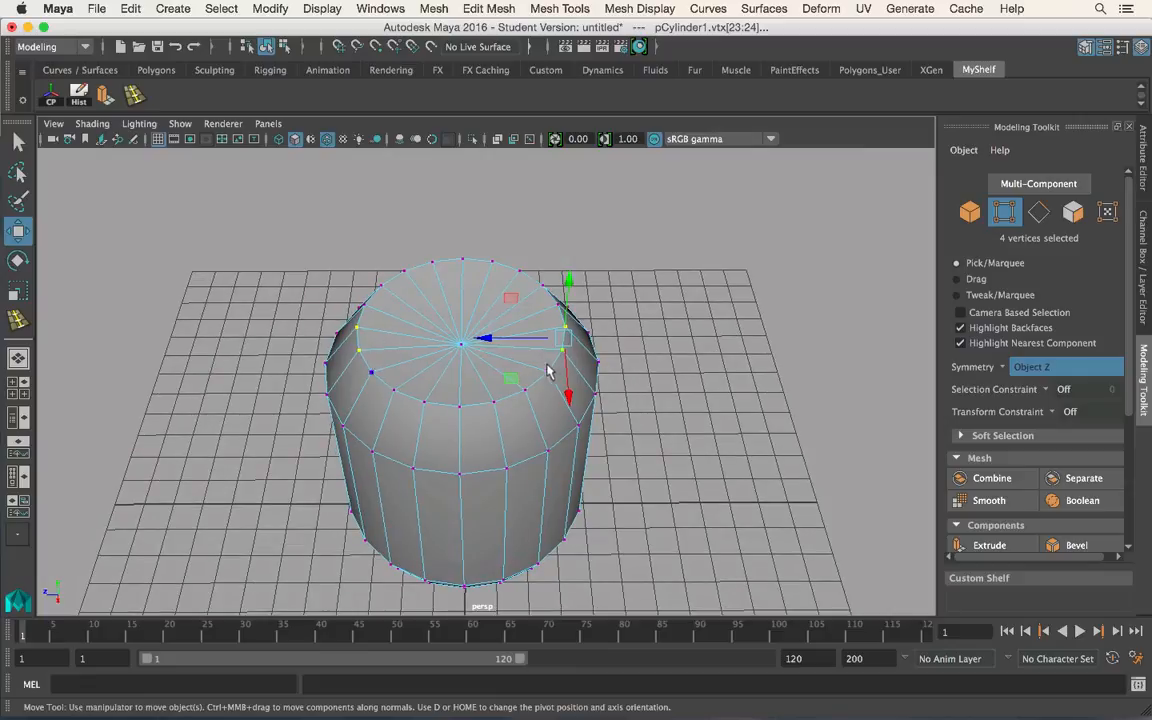
{"action": "left_click_drag", "start_coordinate": [509, 339], "coordinate": [560, 342]}
Undo the vertex move and selections, turn Symmetry off, and return to object mode.
{"action": "key", "text": "z"}
{"action": "key", "text": "z"}
{"action": "key", "text": "z"}
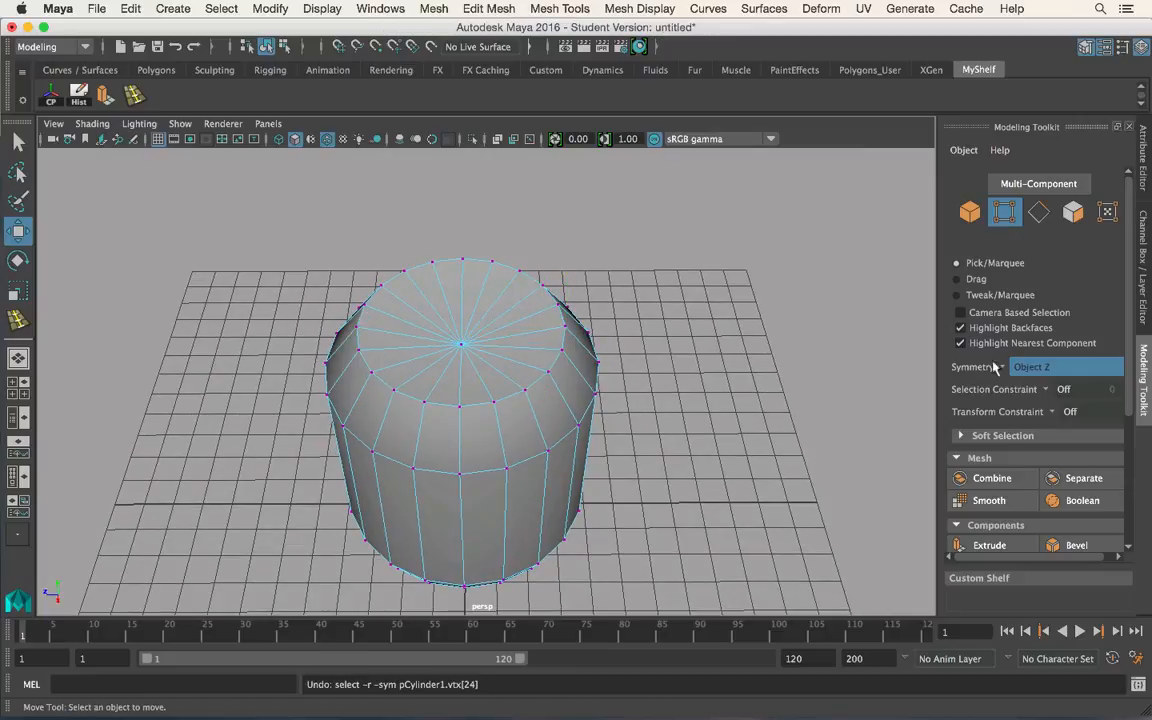
{"action": "left_click", "coordinate": [1005, 367]}
{"action": "left_click", "coordinate": [1030, 374]}
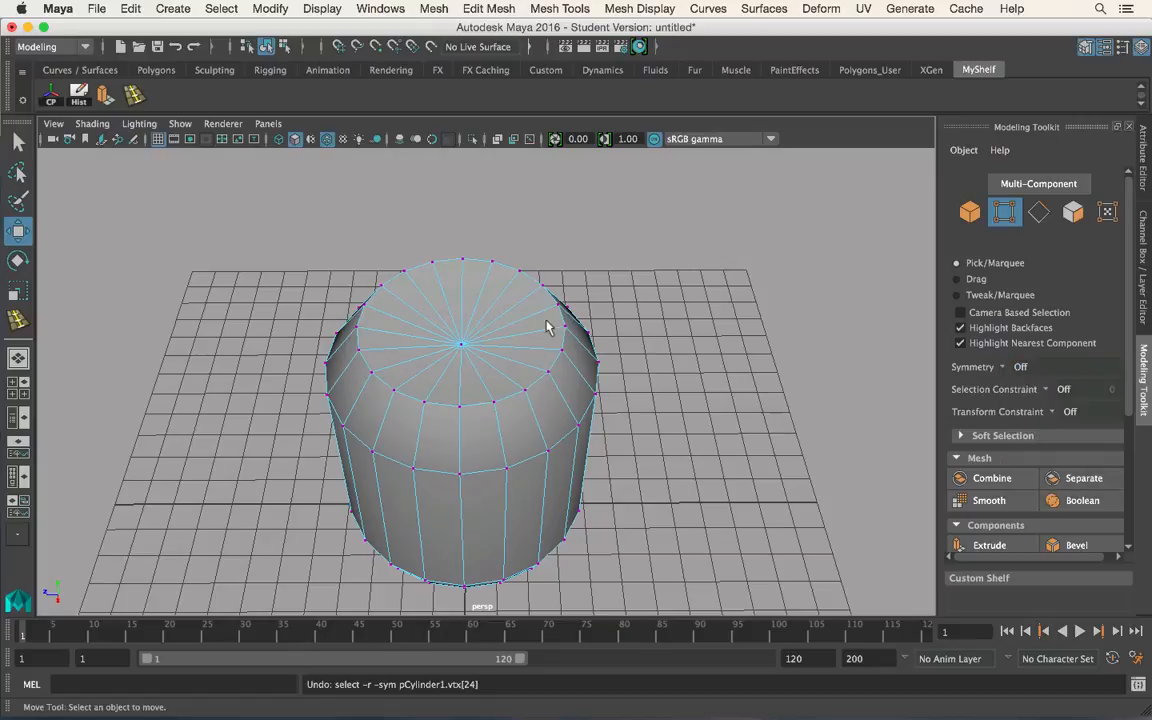
{"action": "left_click_drag", "start_coordinate": [548, 327], "coordinate": [440, 250], "text": "alt"}
{"action": "right_click_drag", "start_coordinate": [478, 246], "coordinate": [568, 242]}
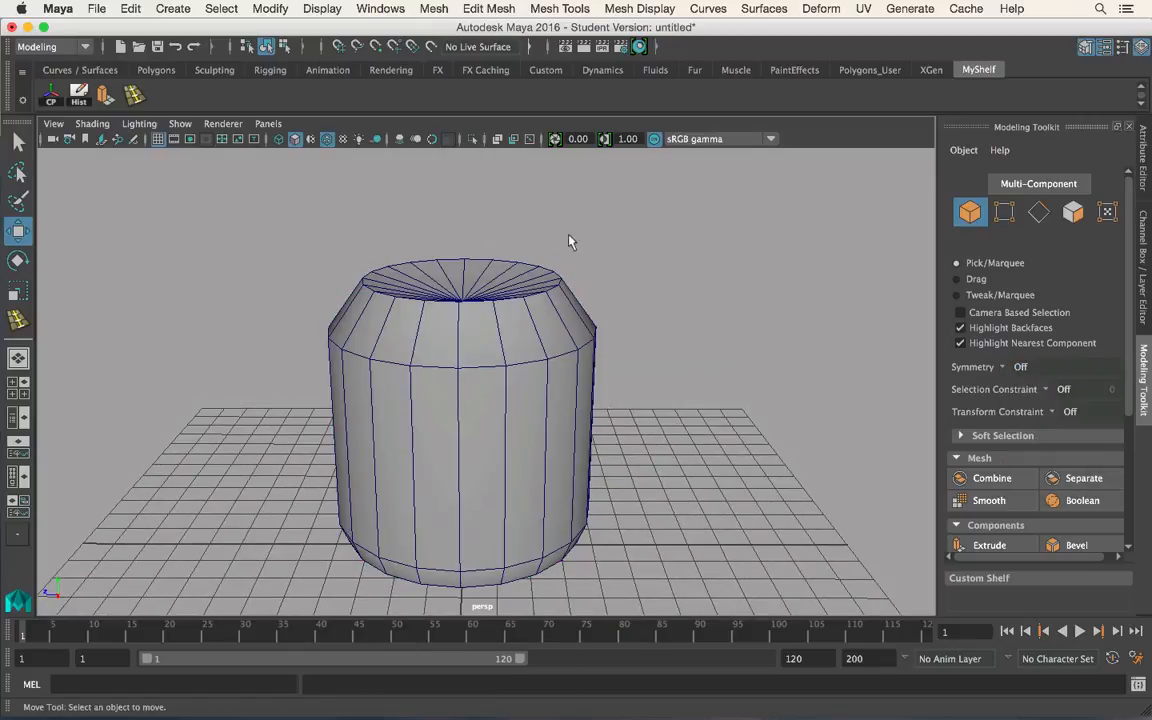
Select the whole cylinder and look through the Mesh Tools commands without starting any.
{"action": "left_click_drag", "start_coordinate": [568, 242], "coordinate": [488, 373], "text": "alt"}
{"action": "left_click", "coordinate": [516, 370]}
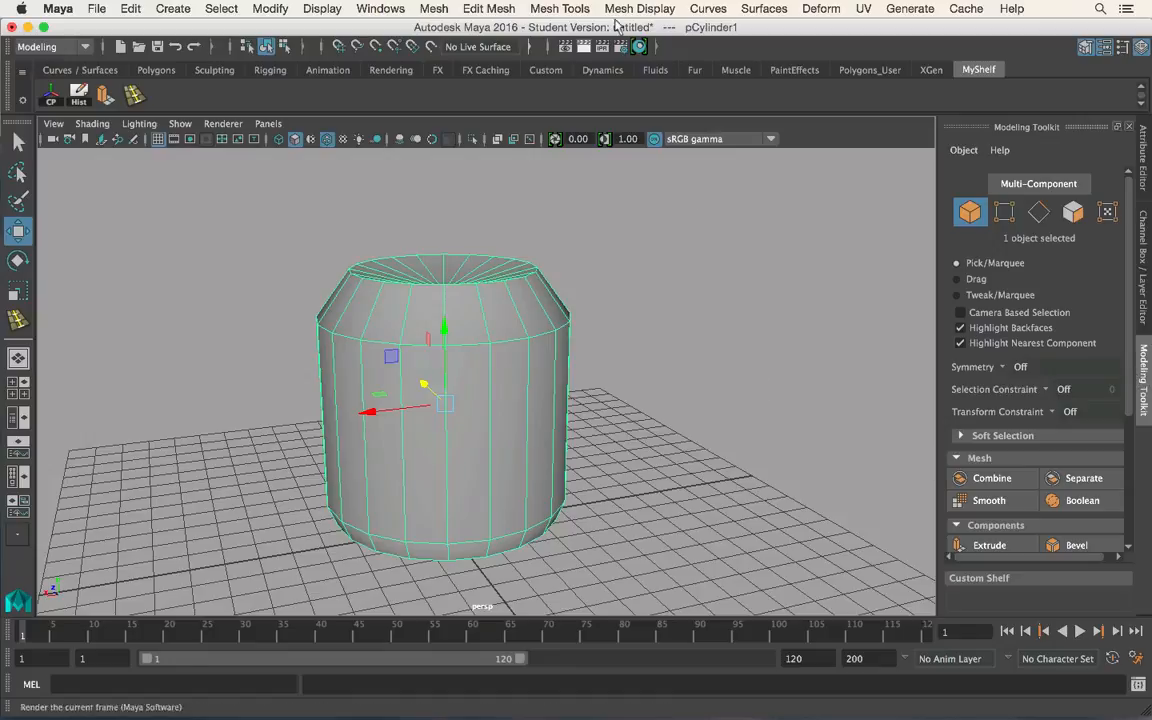
{"action": "left_click", "coordinate": [560, 8]}
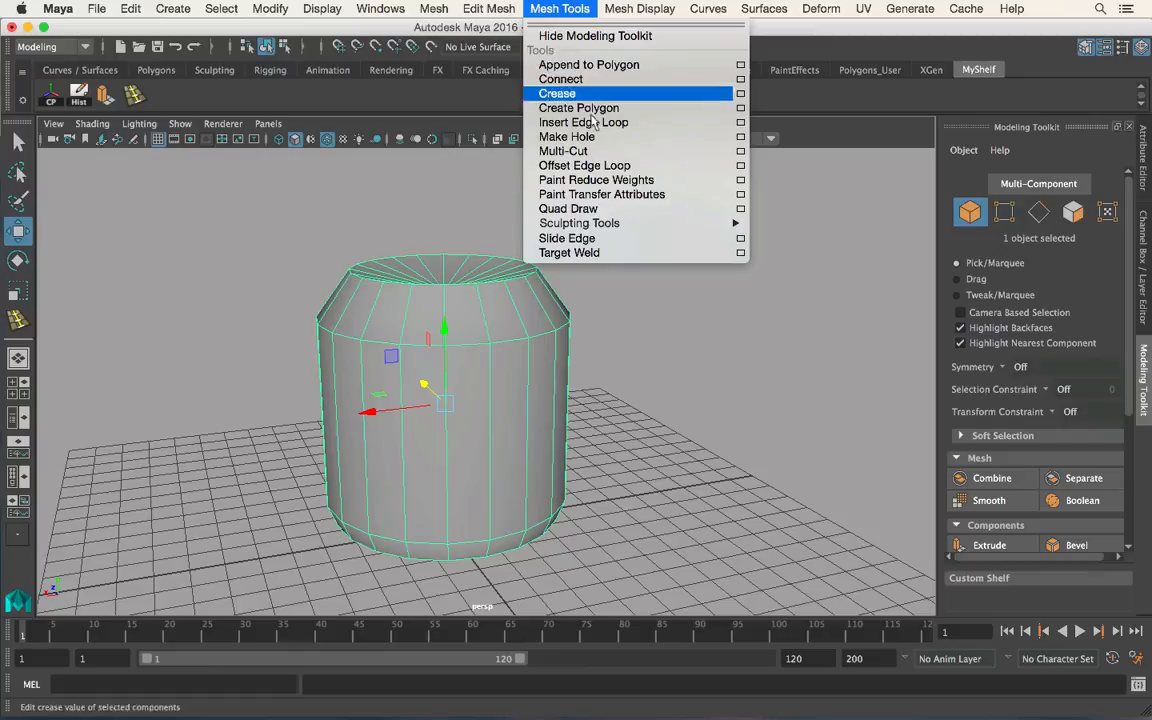
{"action": "left_click", "coordinate": [800, 418]}
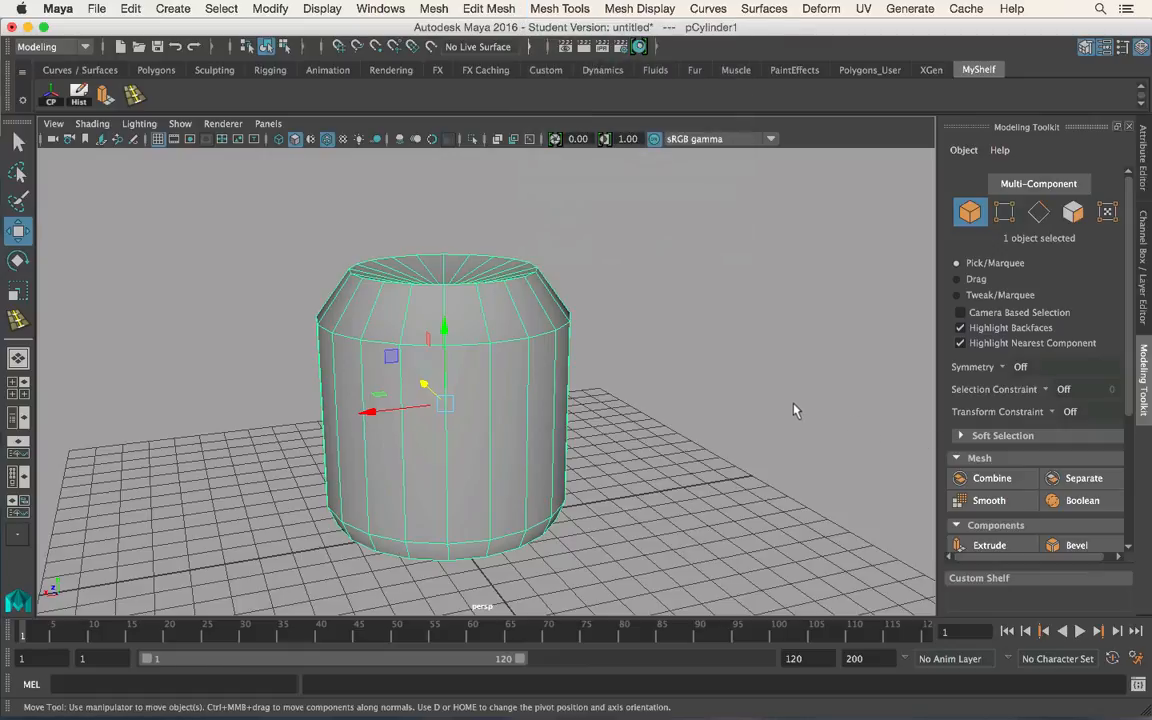
Examine the cylinder's marking menu and the hotbox commands, keeping the Modeling menu set.
{"action": "left_click_drag", "start_coordinate": [617, 413], "coordinate": [589, 376], "text": "alt"}
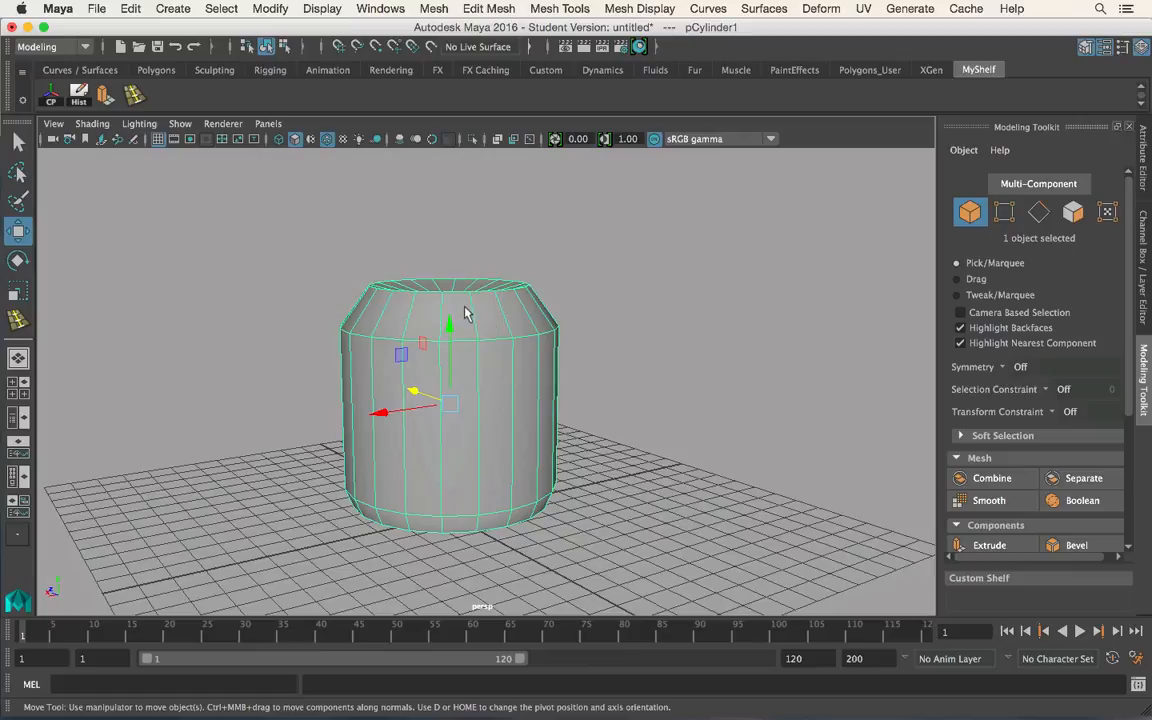
{"action": "right_click_drag", "start_coordinate": [463, 306], "coordinate": [463, 249]}
{"action": "key", "text": "space"}
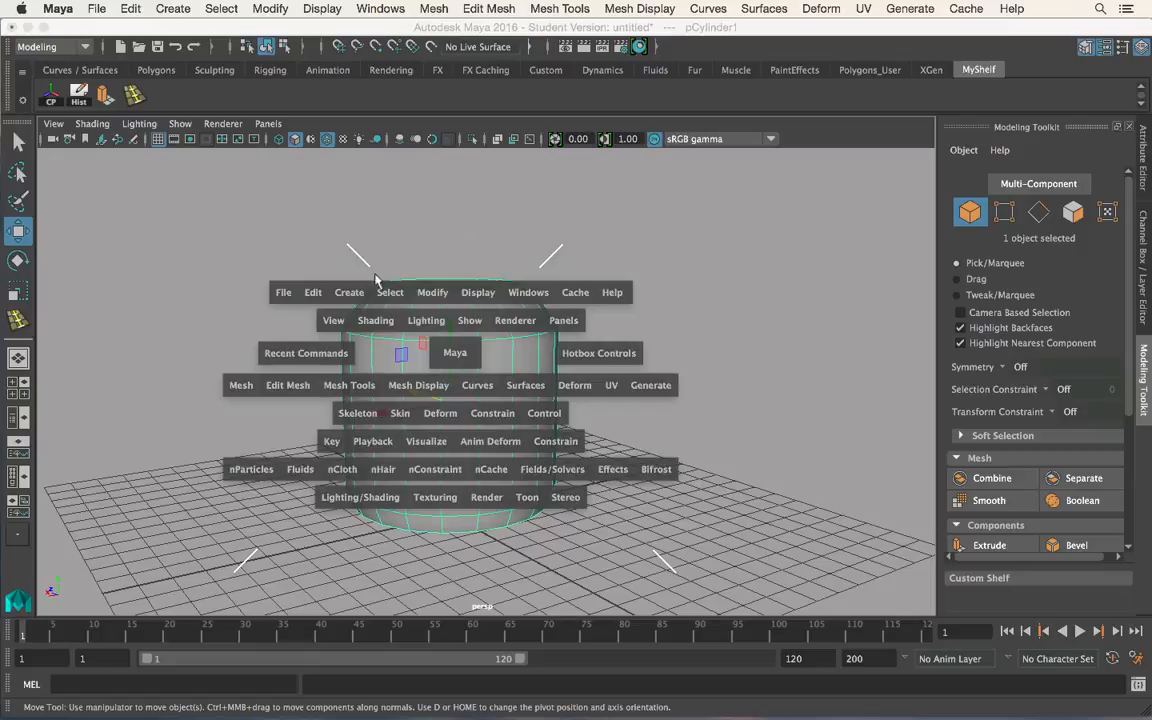
{"action": "left_click", "coordinate": [45, 47]}
{"action": "left_click", "coordinate": [55, 63]}
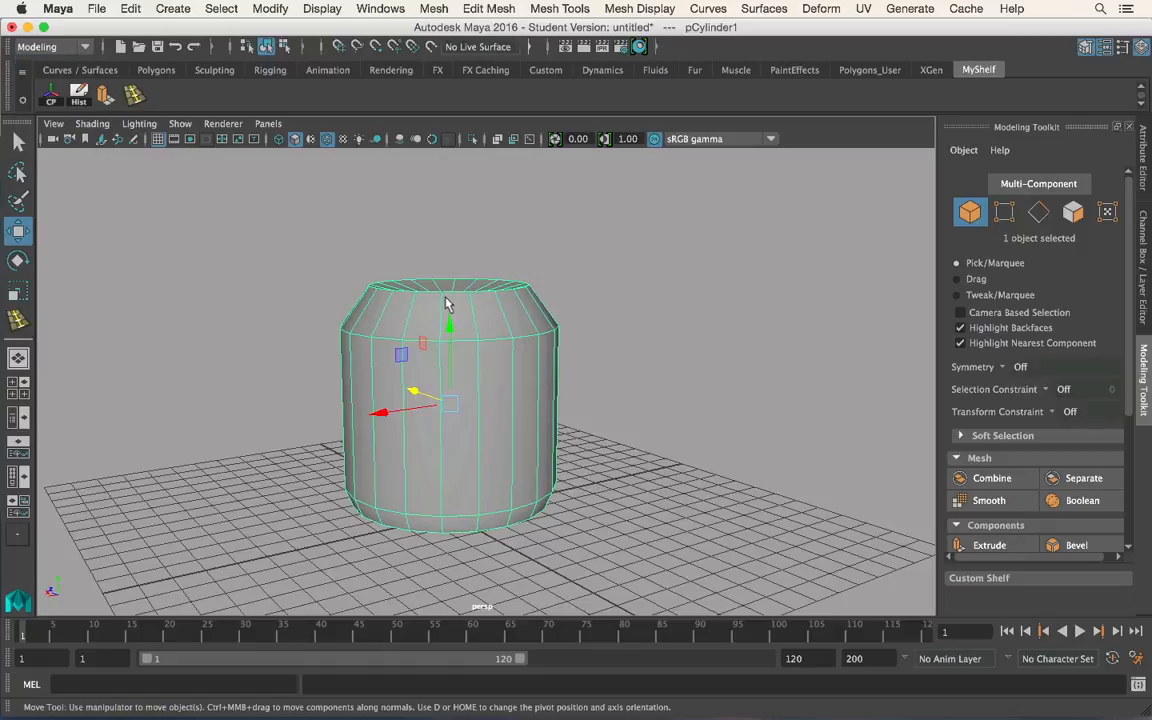
Look through the hotbox commands and its polygon primitives without creating any object.
{"action": "key", "text": "space"}
{"action": "key", "text": "space"}
{"action": "key", "text": "space"}
{"action": "key", "text": "space"}
{"action": "key", "text": "space"}
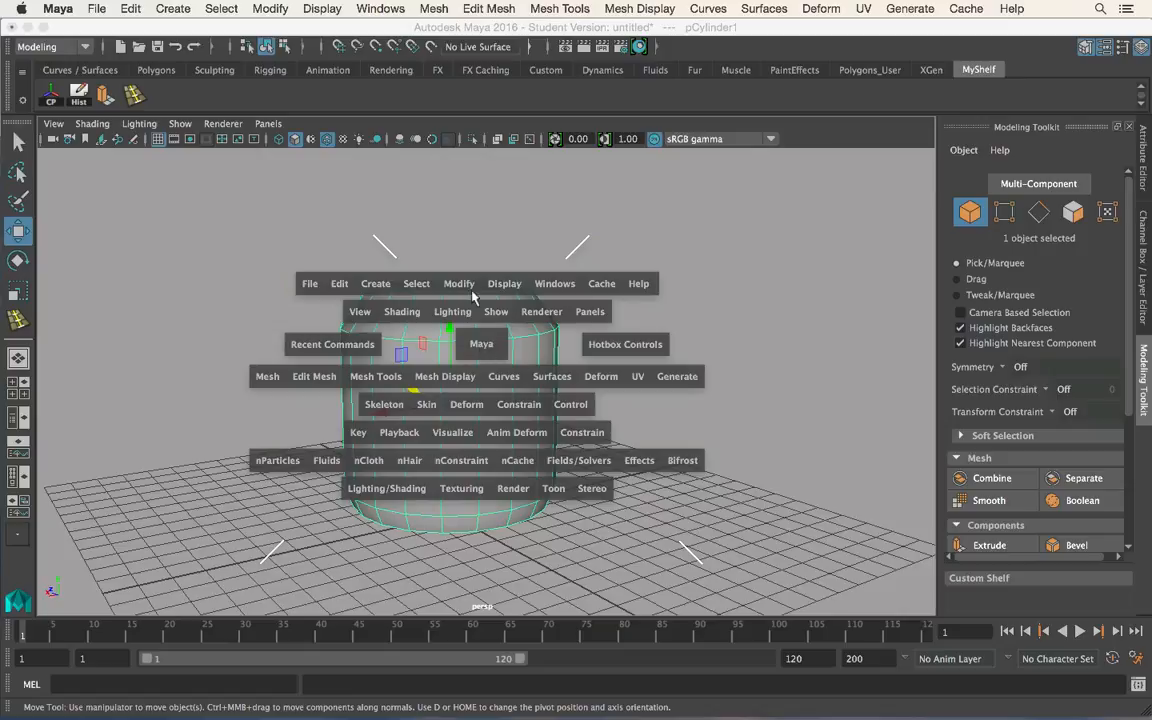
{"action": "left_click", "coordinate": [376, 284]}
{"action": "mouse_move", "coordinate": [422, 344]}
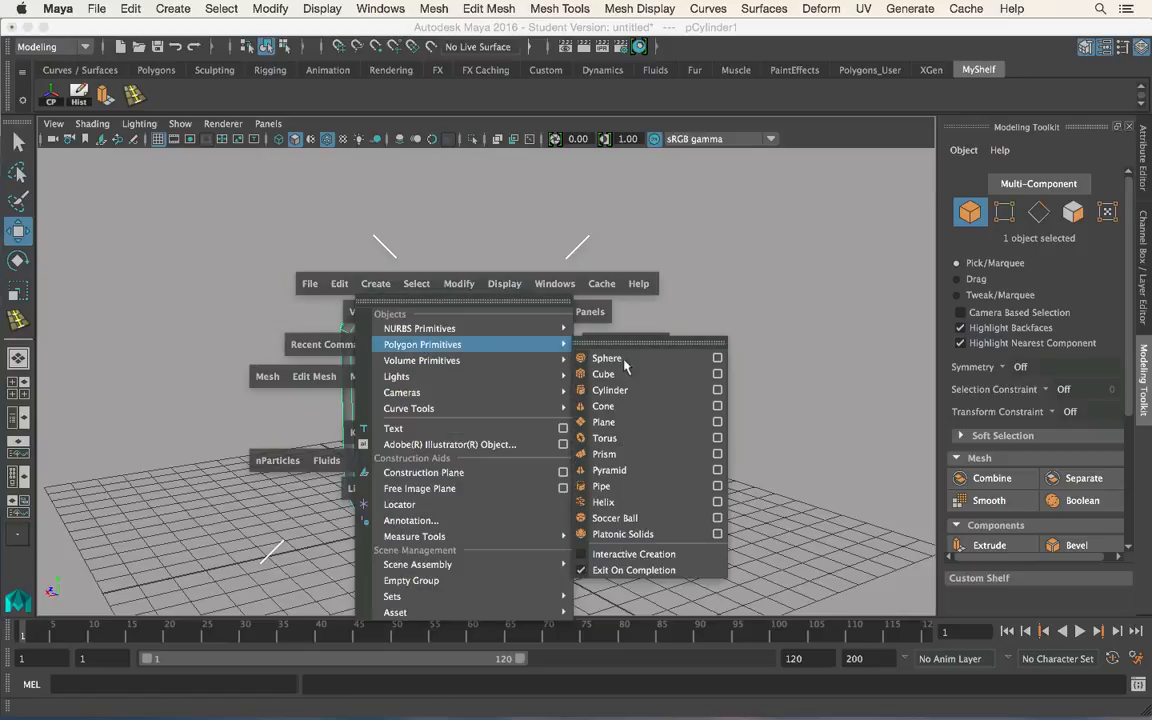
{"action": "left_click", "coordinate": [541, 207]}
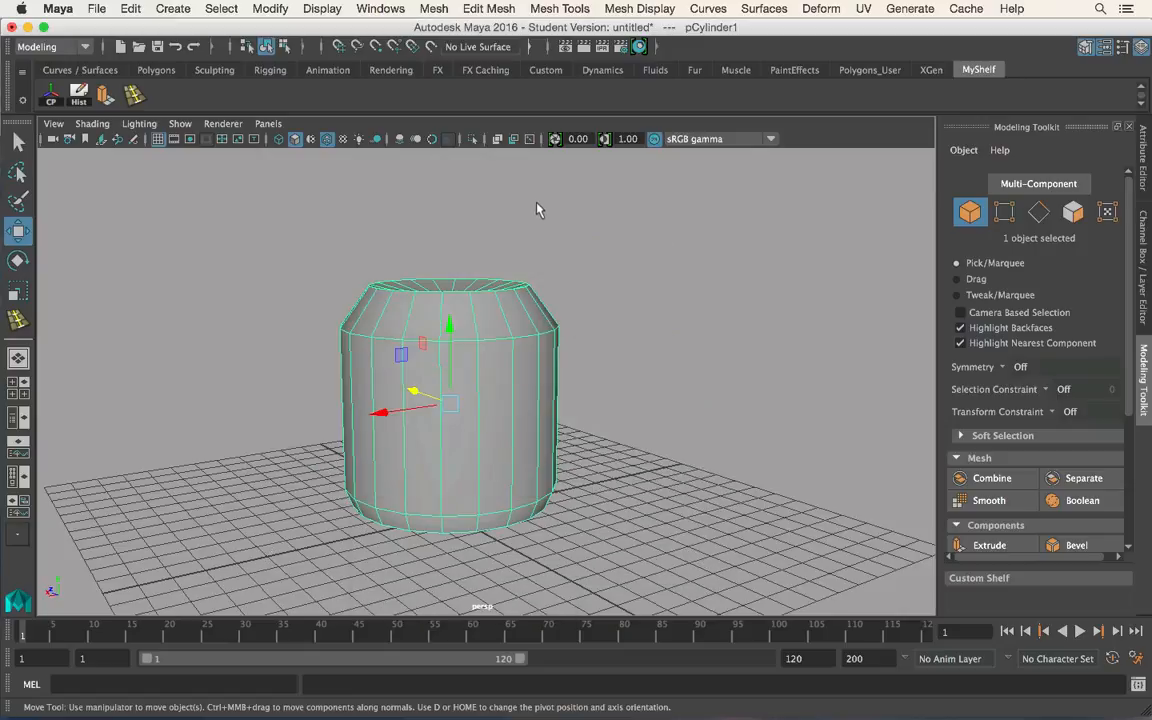
Examine the Move tool's marking menu, including its Symmetry axis options, without changing any setting.
{"action": "left_click", "coordinate": [454, 316]}
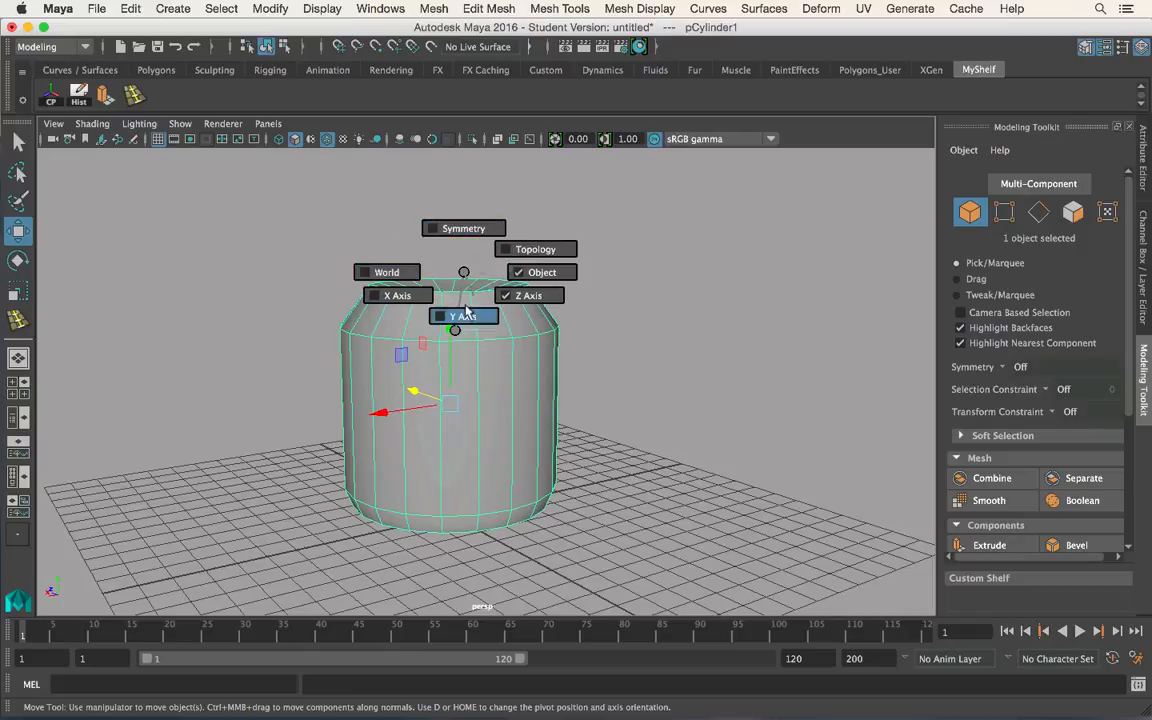
{"action": "mouse_move", "coordinate": [530, 331]}
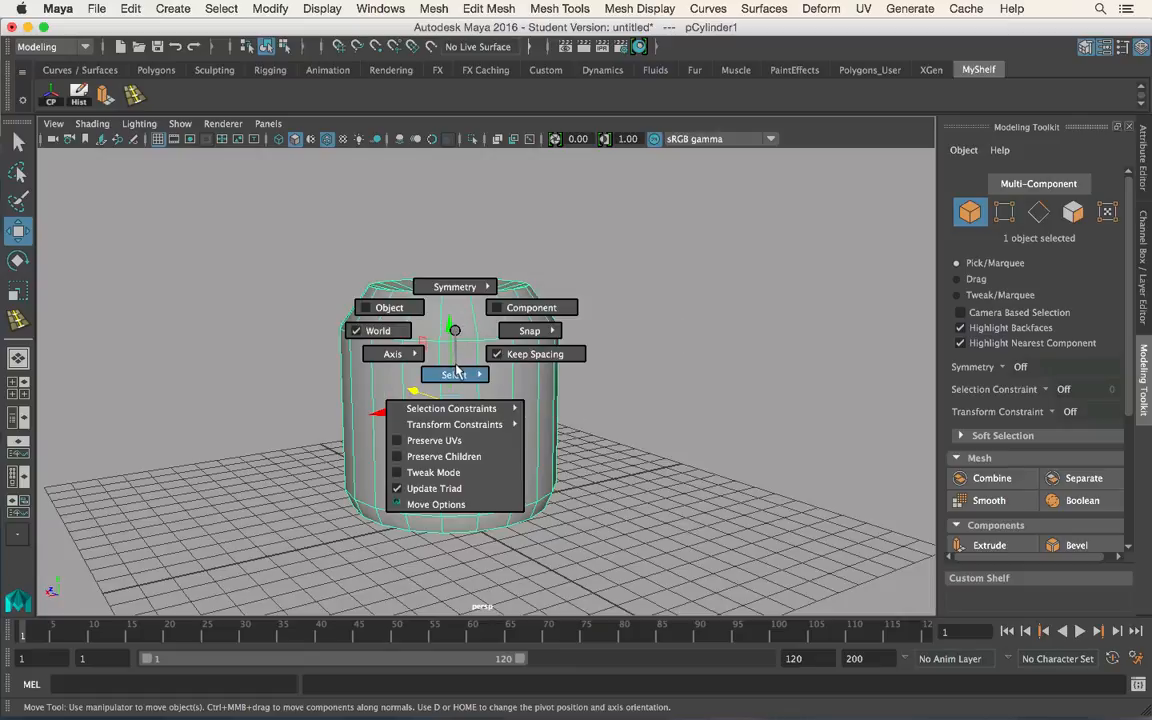
{"action": "mouse_move", "coordinate": [456, 371]}
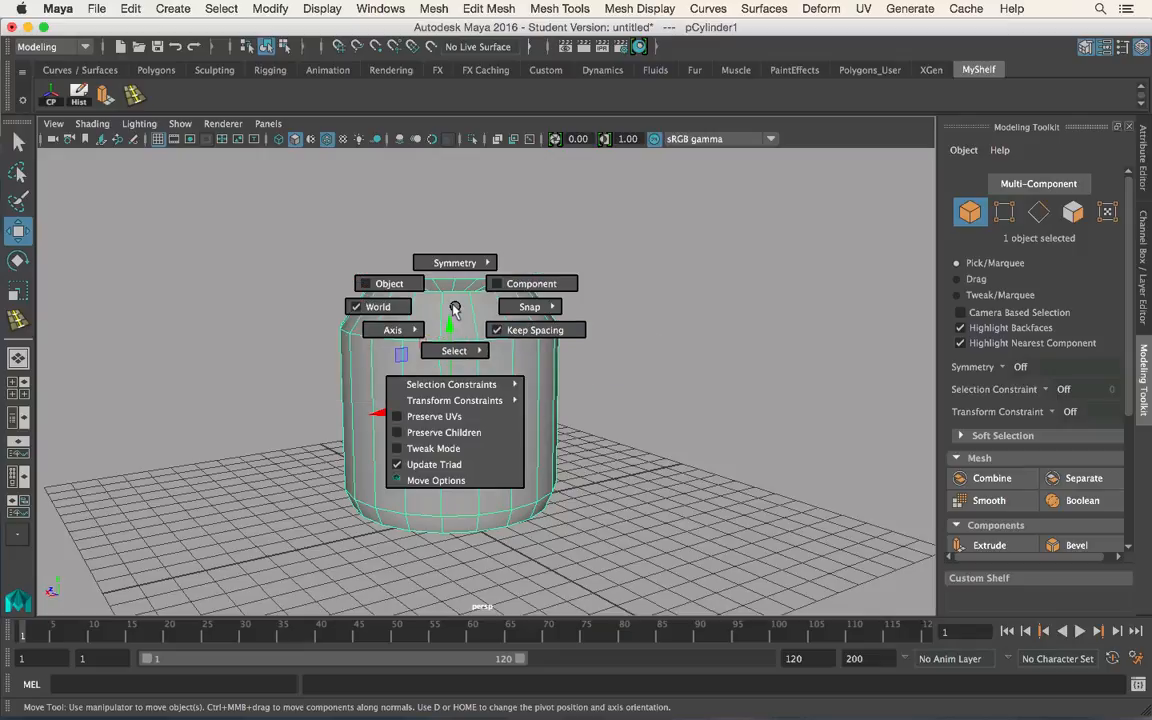
{"action": "left_click", "coordinate": [454, 310]}
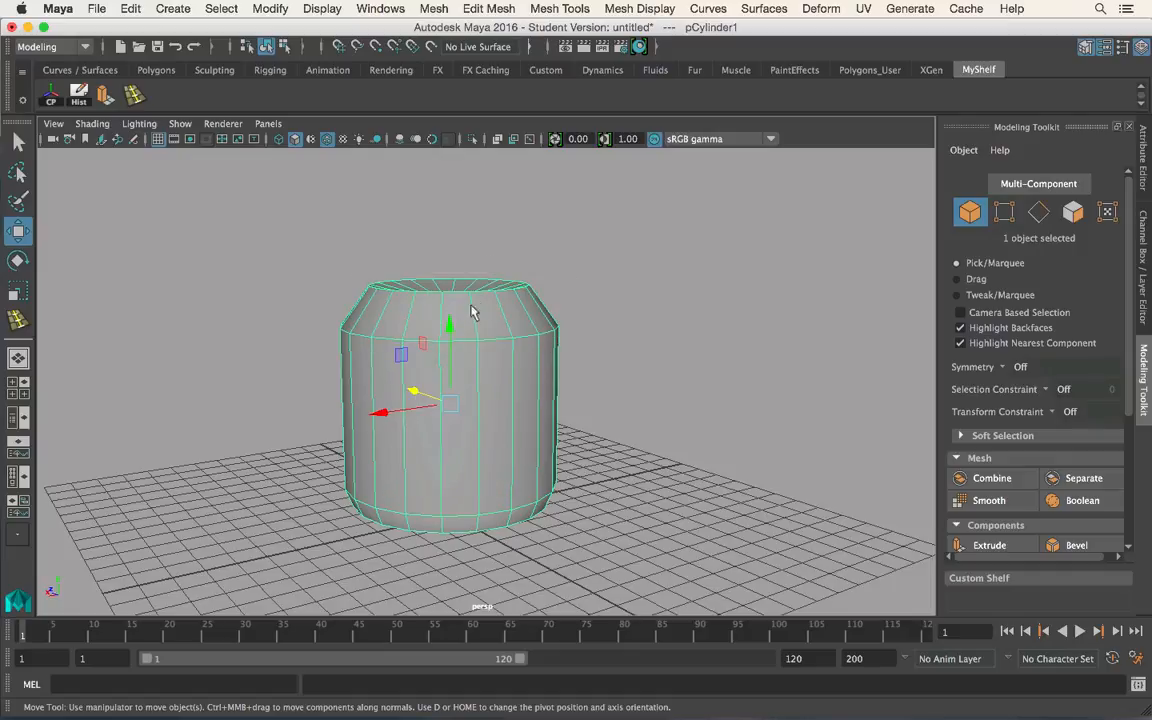
Insert an edge loop around the middle of the cylinder's sloped shoulder with the Insert Edge Loop Tool.
{"action": "right_click", "coordinate": [489, 306], "text": "shift"}
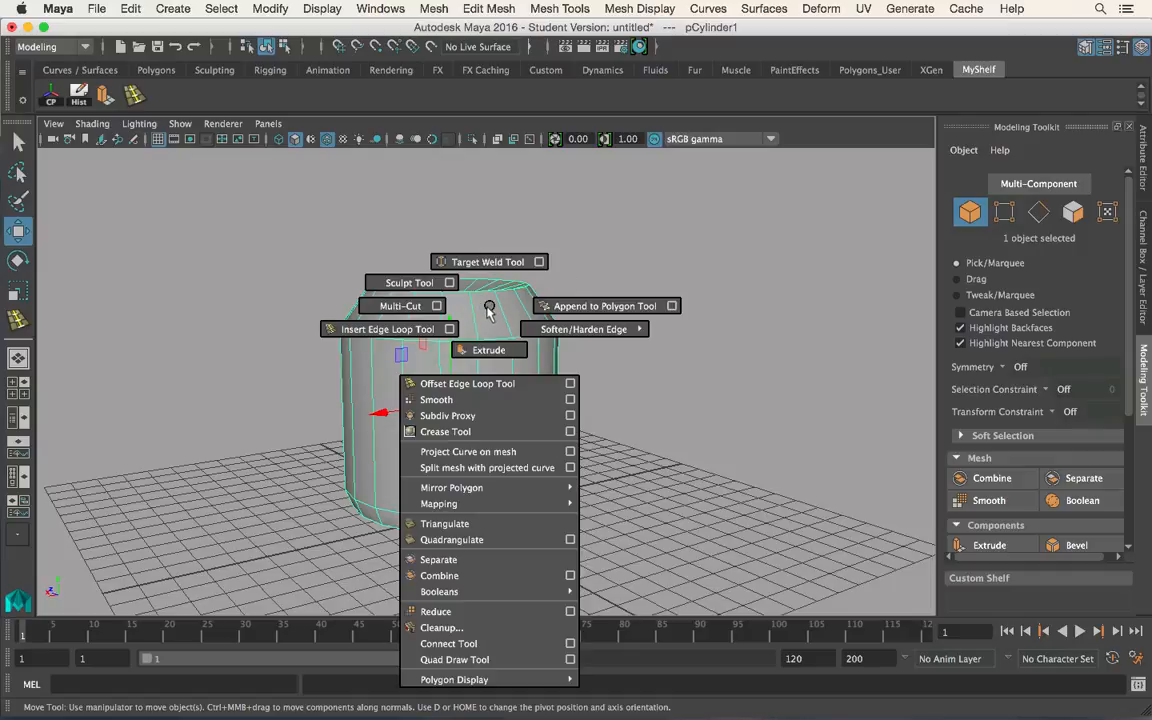
{"action": "left_click", "coordinate": [388, 331]}
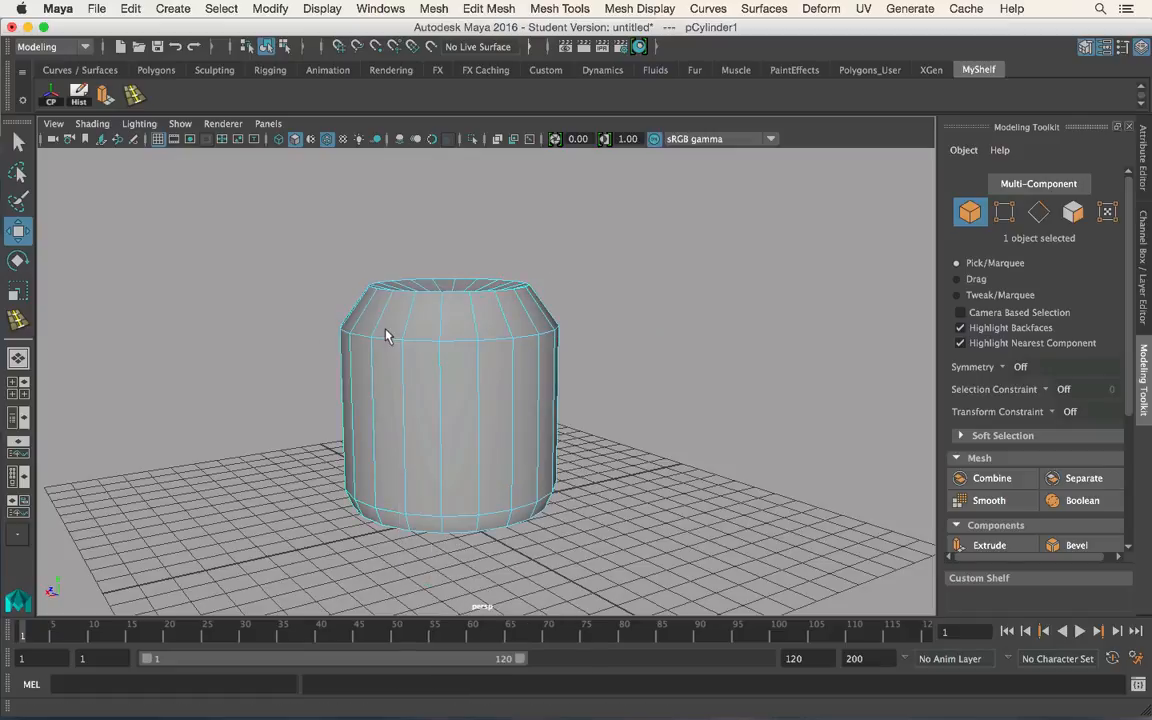
{"action": "left_click", "coordinate": [442, 322]}
{"action": "mouse_move", "coordinate": [617, 398]}
{"action": "left_mouse_down", "text": "alt"}
{"action": "mouse_move", "coordinate": [668, 396]}
{"action": "mouse_move", "coordinate": [594, 381]}
{"action": "mouse_move", "coordinate": [609, 383]}
{"action": "left_mouse_up", "text": "alt"}
{"action": "right_click_drag", "start_coordinate": [609, 383], "coordinate": [650, 347], "text": "alt"}
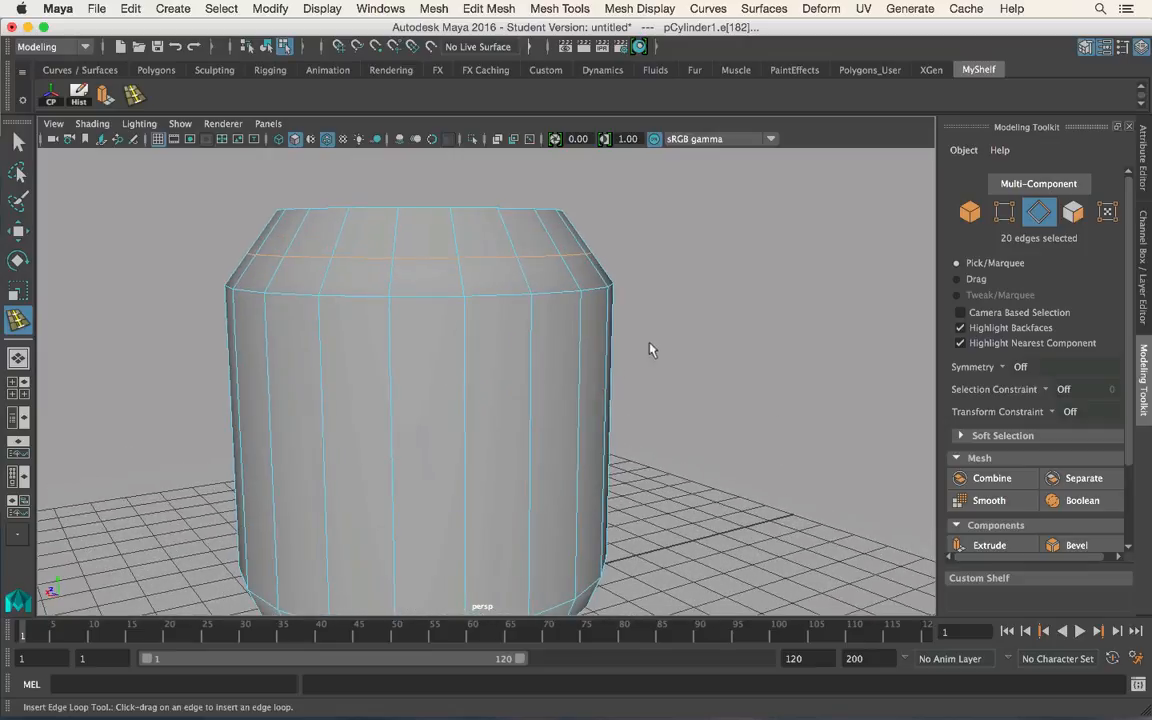
{"action": "middle_click_drag", "start_coordinate": [650, 347], "coordinate": [690, 428], "text": "alt"}
{"action": "right_click_drag", "start_coordinate": [690, 428], "coordinate": [662, 411], "text": "alt"}
Try moving the shoulder edge loop down and up along Y without a constraint, and undo the moves.
{"action": "key", "text": "w"}
{"action": "left_click_drag", "start_coordinate": [476, 266], "coordinate": [489, 288]}
{"action": "left_click_drag", "start_coordinate": [662, 419], "coordinate": [712, 462], "text": "alt"}
{"action": "right_click_drag", "start_coordinate": [712, 462], "coordinate": [585, 366], "text": "alt"}
{"action": "left_click_drag", "start_coordinate": [638, 418], "coordinate": [543, 378], "text": "alt"}
{"action": "right_click_drag", "start_coordinate": [464, 245], "coordinate": [518, 283], "text": "alt"}
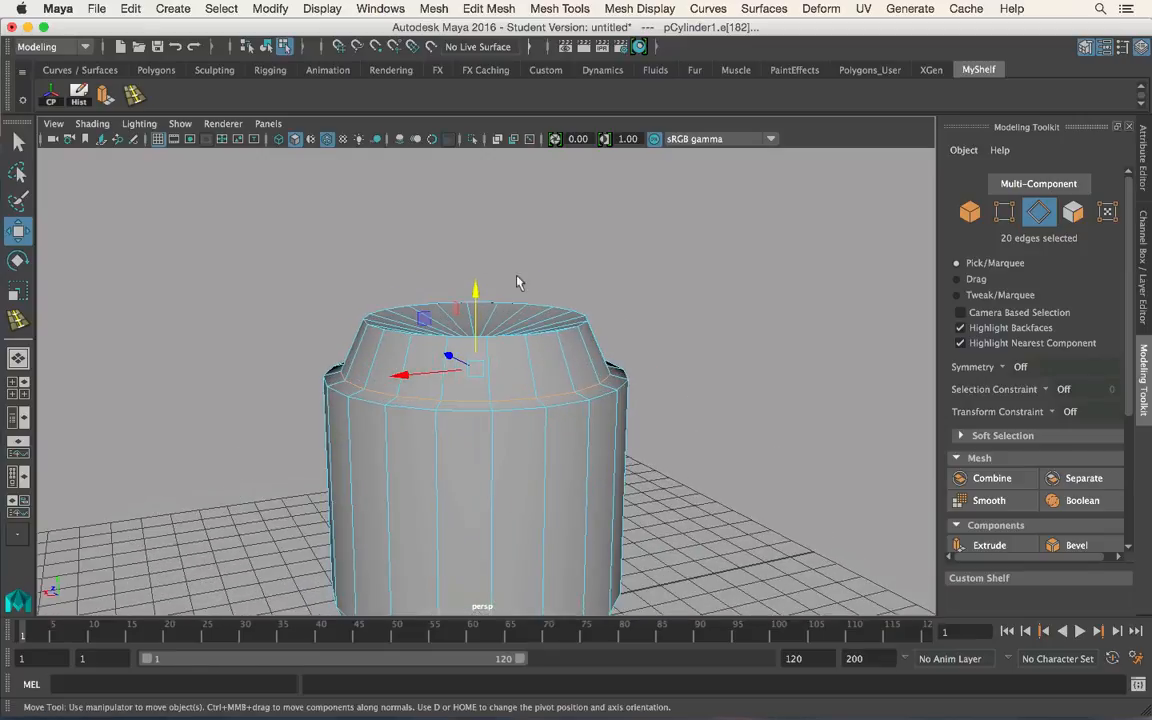
{"action": "left_click_drag", "start_coordinate": [487, 299], "coordinate": [472, 246]}
{"action": "key", "text": "z"}
{"action": "key", "text": "z"}
{"action": "key", "text": "z"}
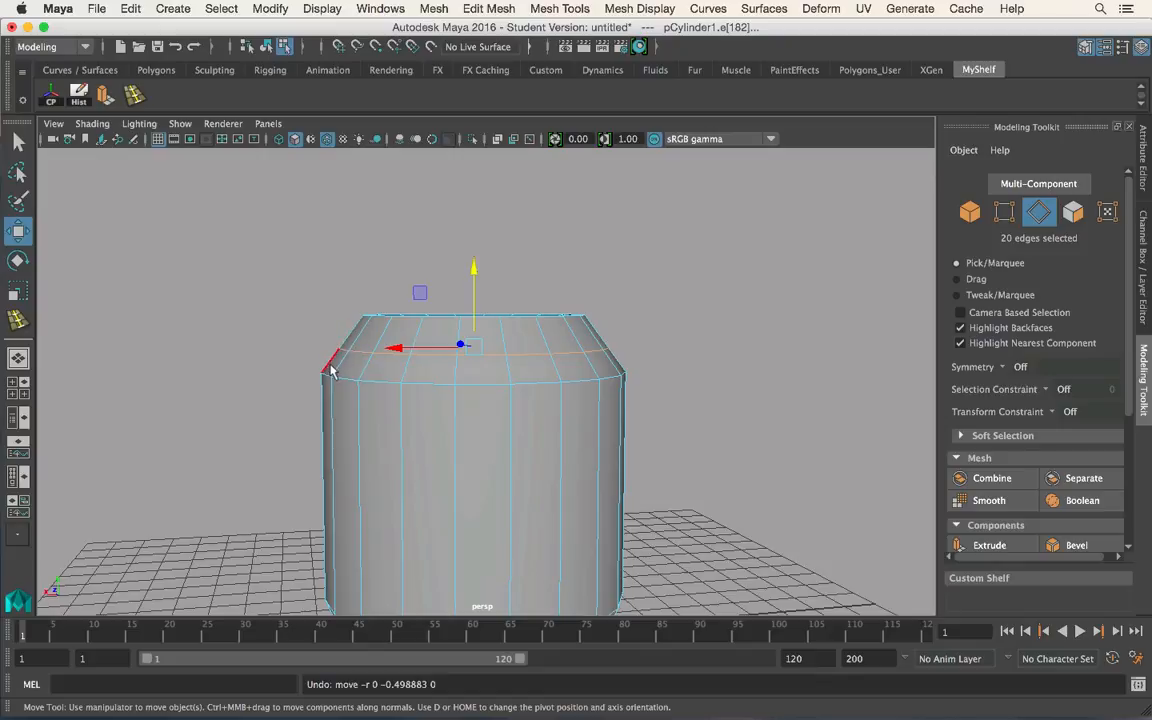
Slide the shoulder edge loop up close to the top rim using the Surface Slide transform constraint, and turn the constraint off.
{"action": "left_click_drag", "start_coordinate": [600, 338], "coordinate": [632, 343], "text": "alt"}
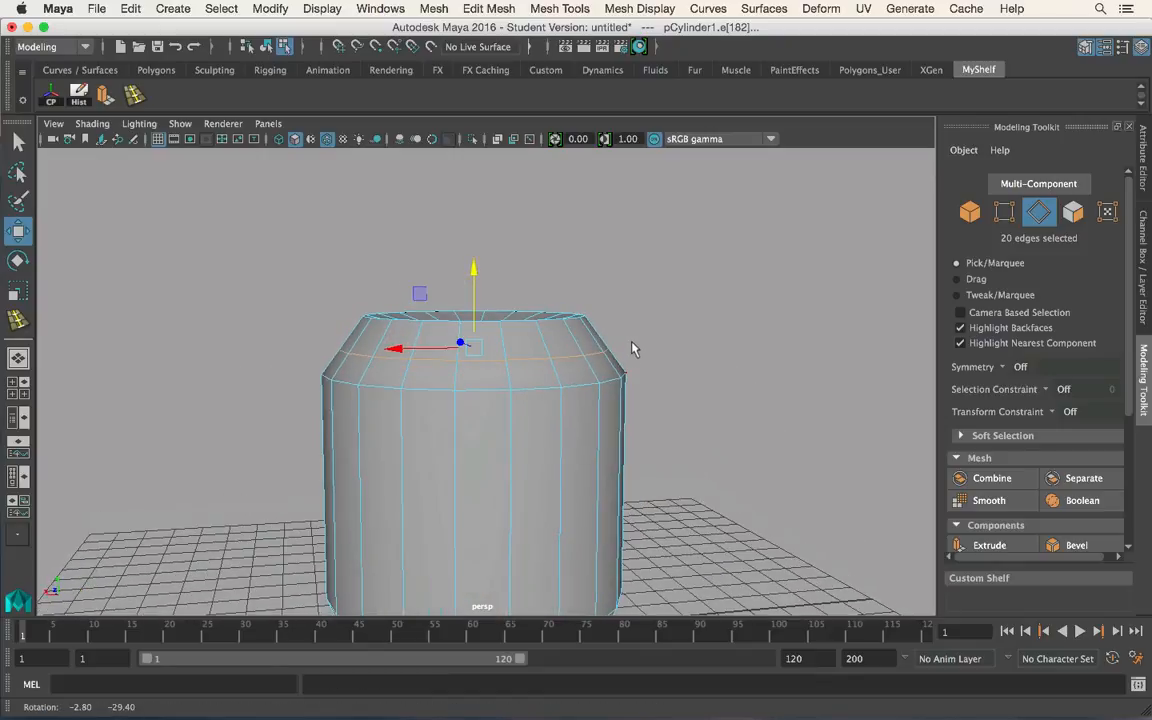
{"action": "left_click", "coordinate": [1051, 412]}
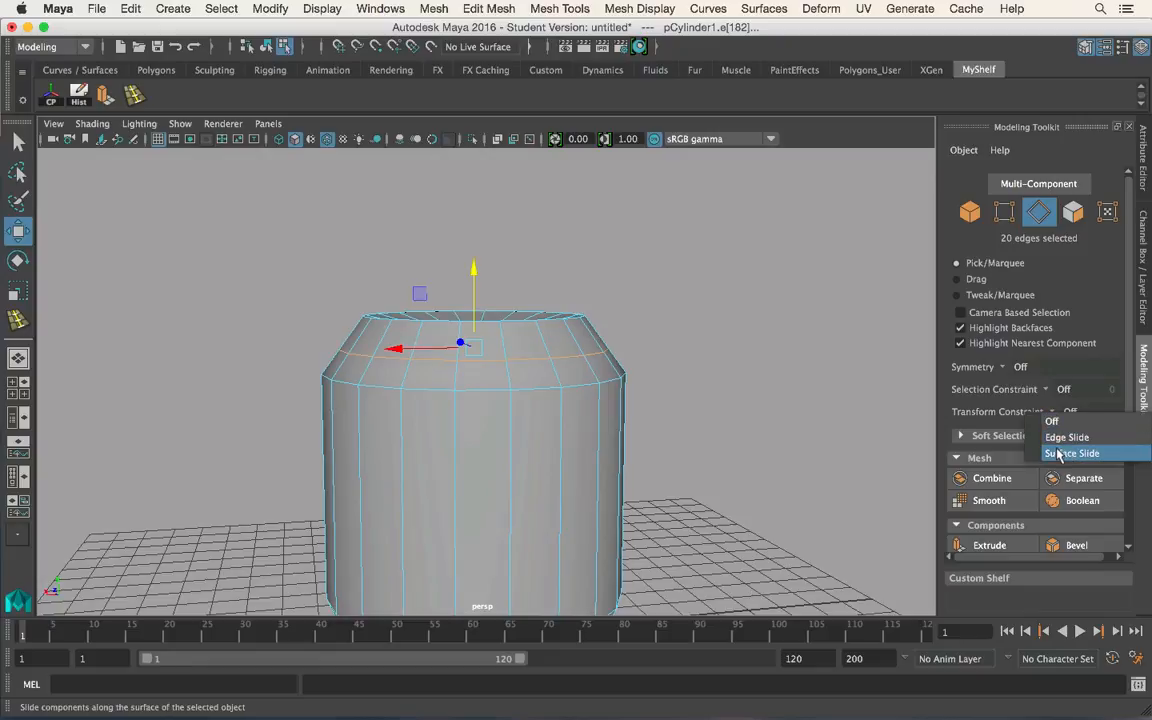
{"action": "left_click", "coordinate": [1059, 454]}
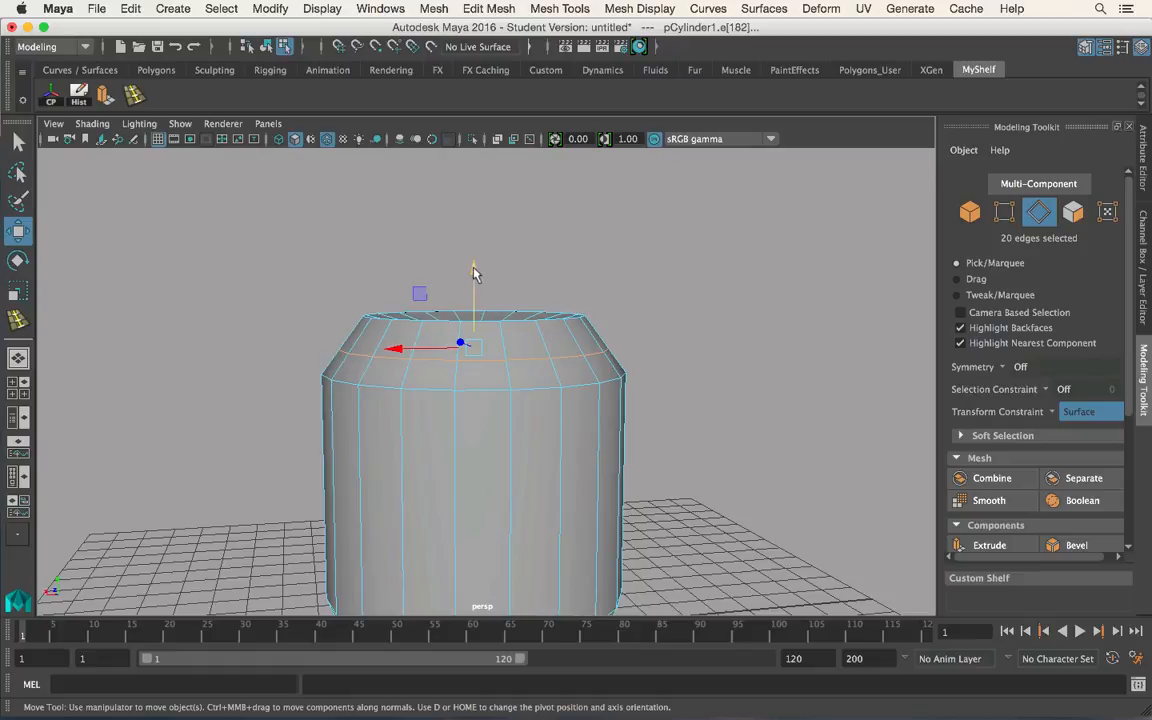
{"action": "left_click_drag", "start_coordinate": [475, 271], "coordinate": [428, 222]}
{"action": "left_click", "coordinate": [1052, 413]}
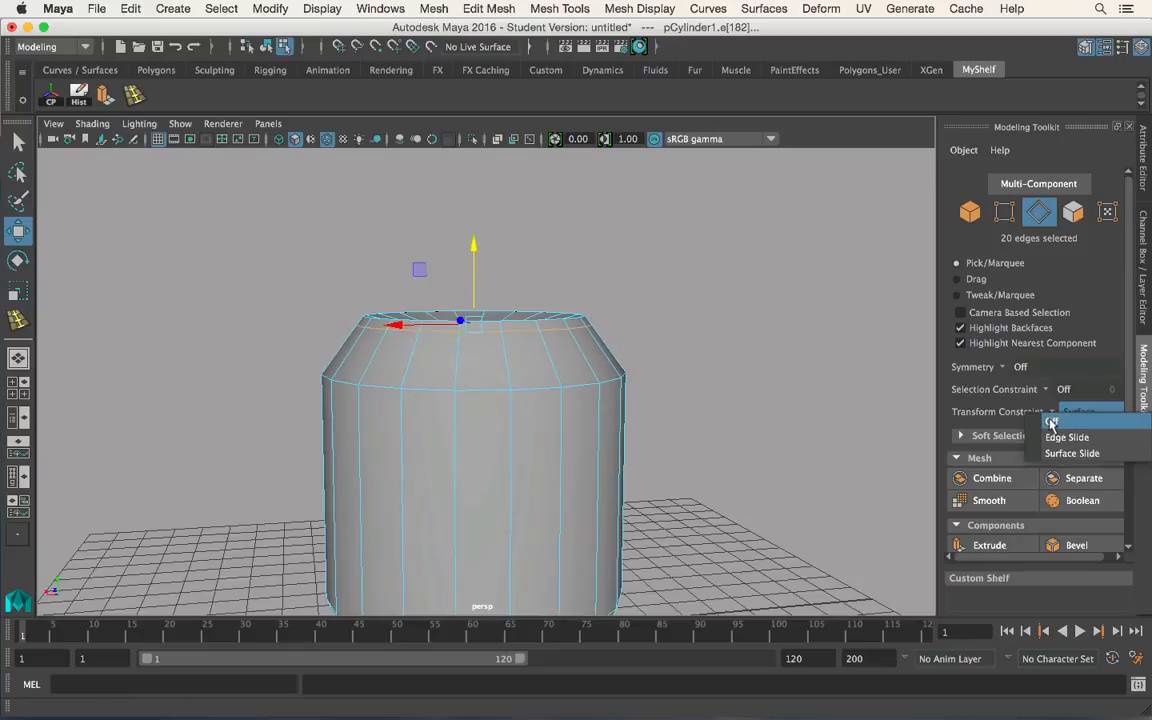
{"action": "left_click", "coordinate": [1062, 361]}
Scale the edge loop near the top rim outward to round off the cylinder's shoulder.
{"action": "left_click_drag", "start_coordinate": [427, 342], "coordinate": [675, 413], "text": "alt"}
{"action": "key", "text": "r"}
{"action": "right_click_drag", "start_coordinate": [672, 406], "coordinate": [566, 402], "text": "alt"}
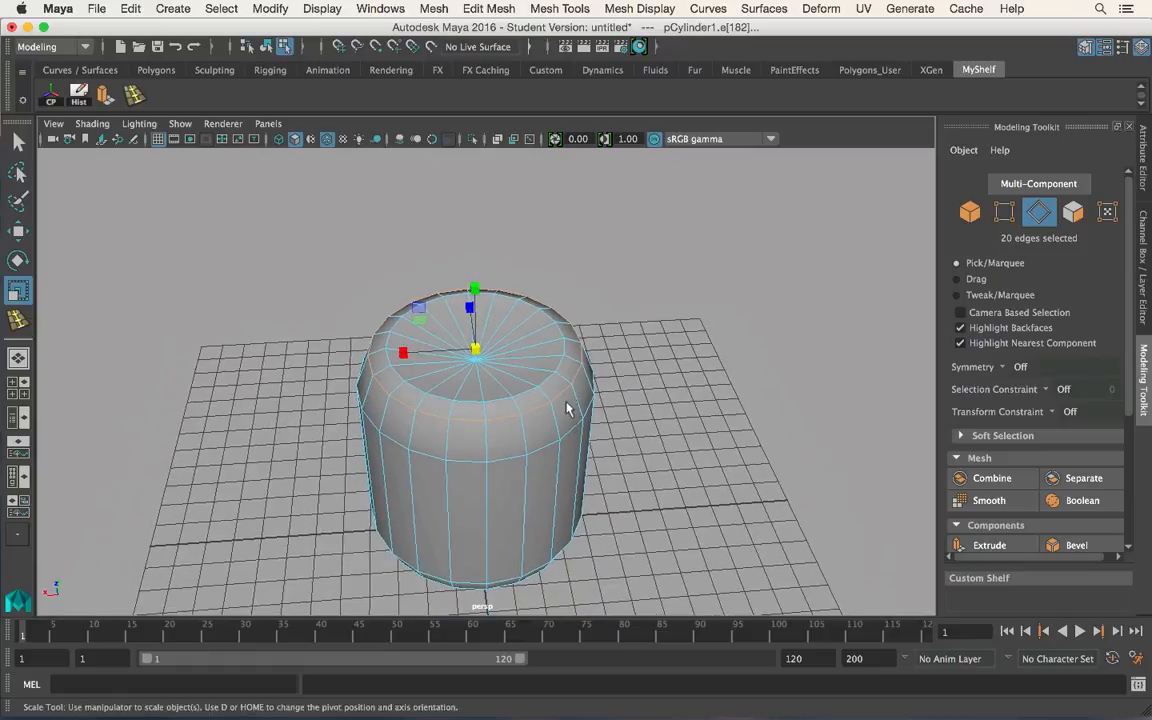
{"action": "left_click_drag", "start_coordinate": [566, 402], "coordinate": [574, 377], "text": "alt"}
{"action": "right_click_drag", "start_coordinate": [574, 377], "coordinate": [598, 458], "text": "alt"}
{"action": "middle_click_drag", "start_coordinate": [598, 458], "coordinate": [621, 387], "text": "alt"}
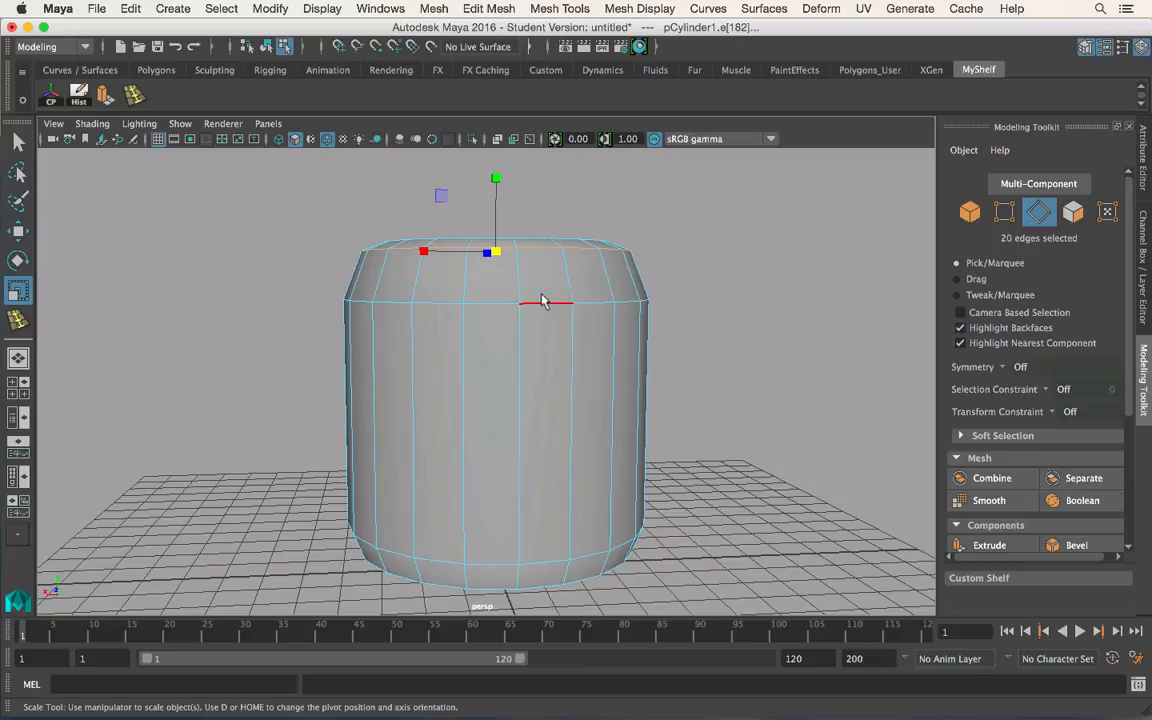
Try cutting a closed diamond shape across the shoulder and body vertices with the Multi-Cut tool.
{"action": "left_click", "coordinate": [565, 9]}
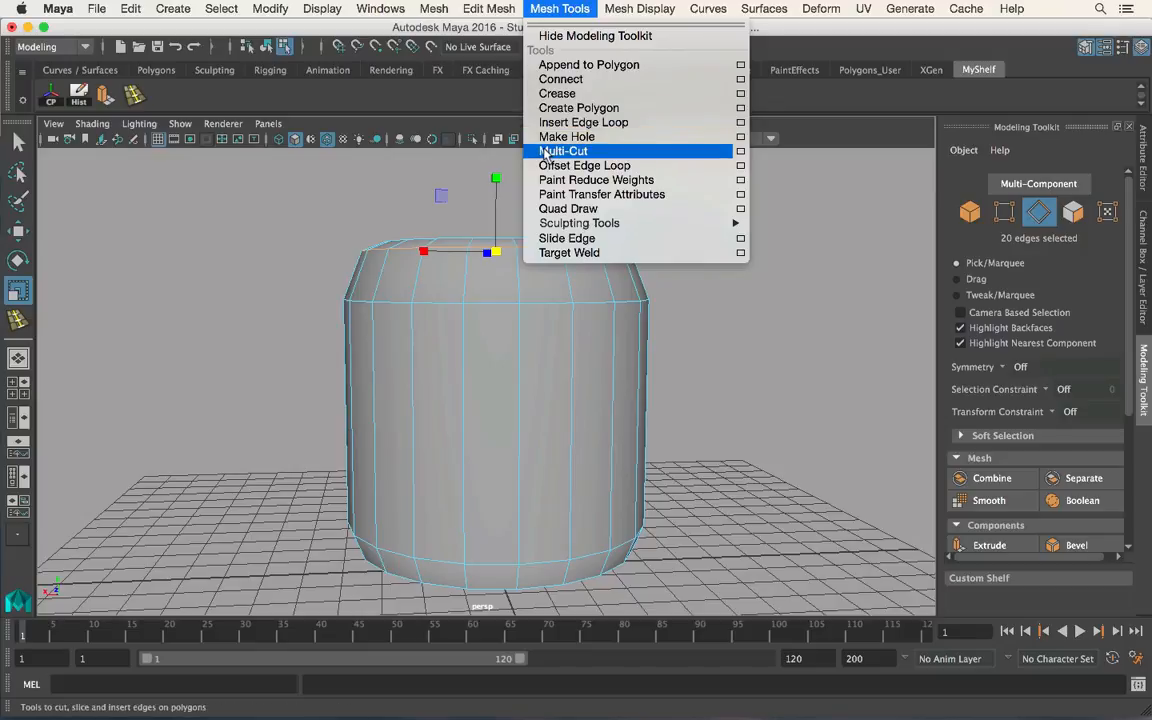
{"action": "left_click", "coordinate": [563, 151]}
{"action": "scroll", "coordinate": [1000, 420], "scroll_direction": "down", "scroll_amount": 4}
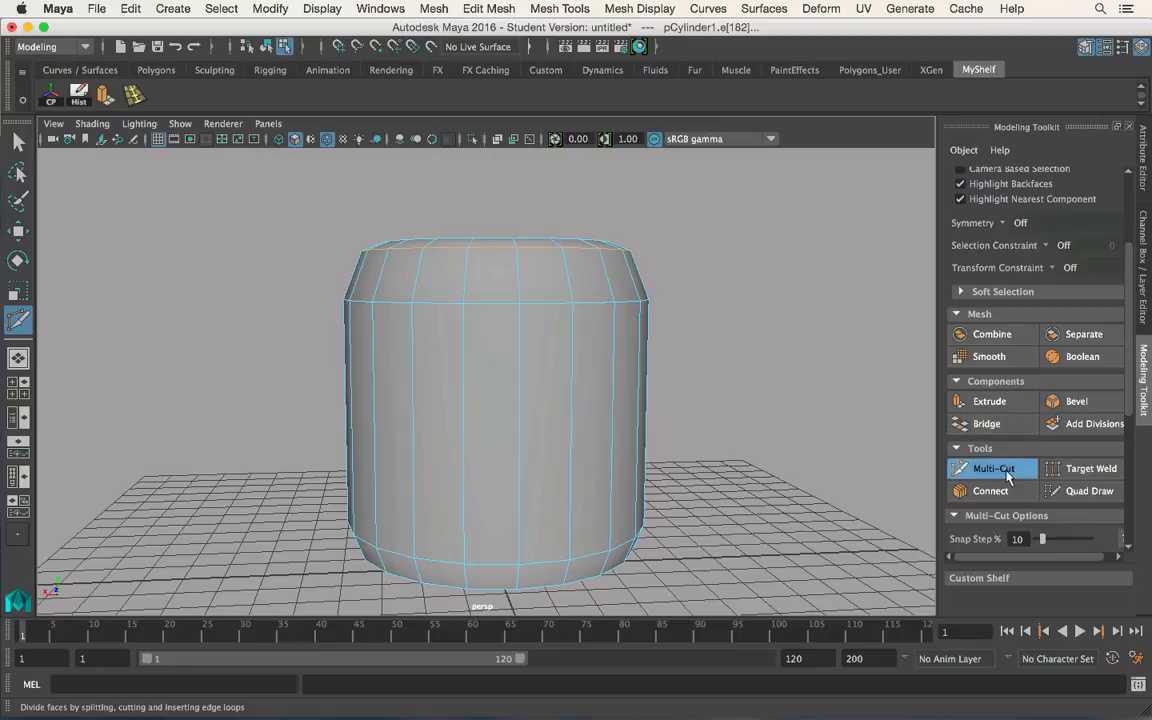
{"action": "left_click", "coordinate": [411, 303]}
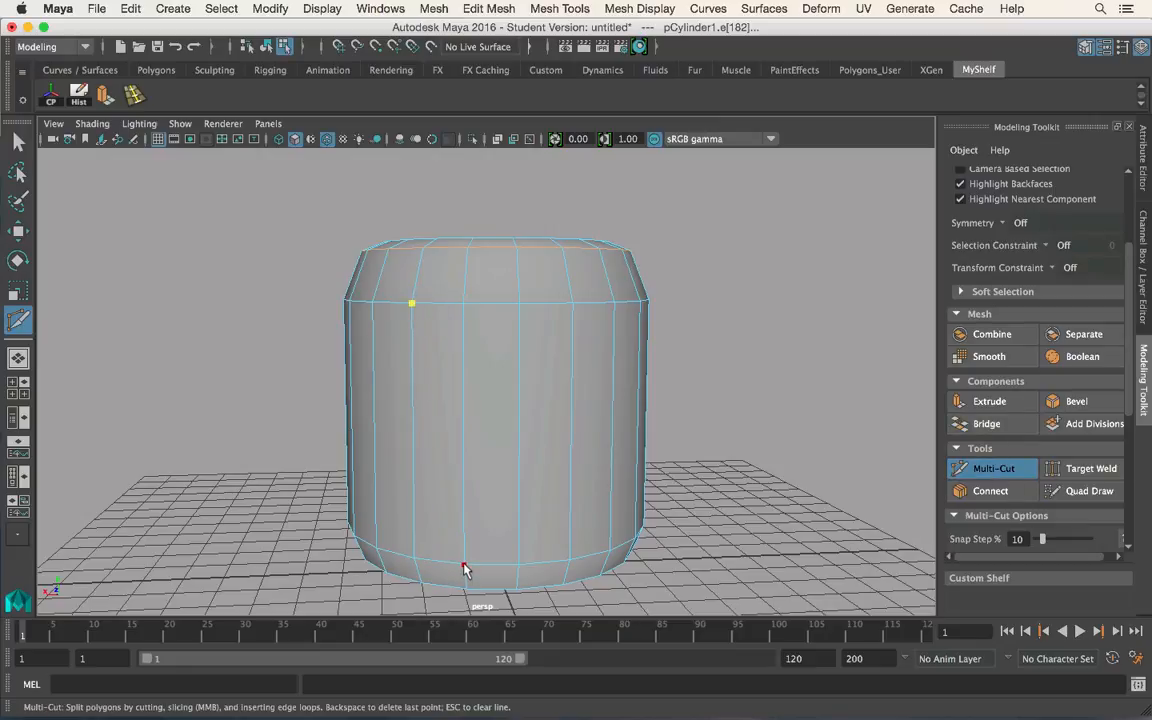
{"action": "left_click", "coordinate": [463, 566]}
{"action": "left_click", "coordinate": [519, 303]}
{"action": "left_click", "coordinate": [467, 247]}
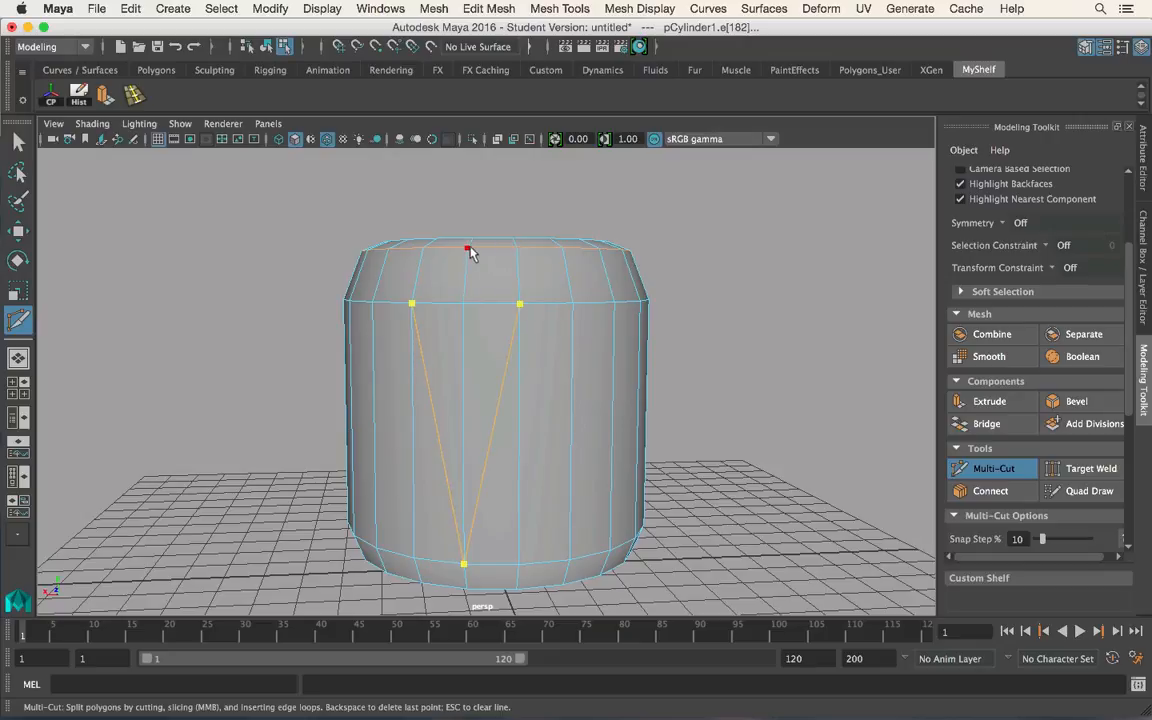
{"action": "left_click", "coordinate": [411, 303]}
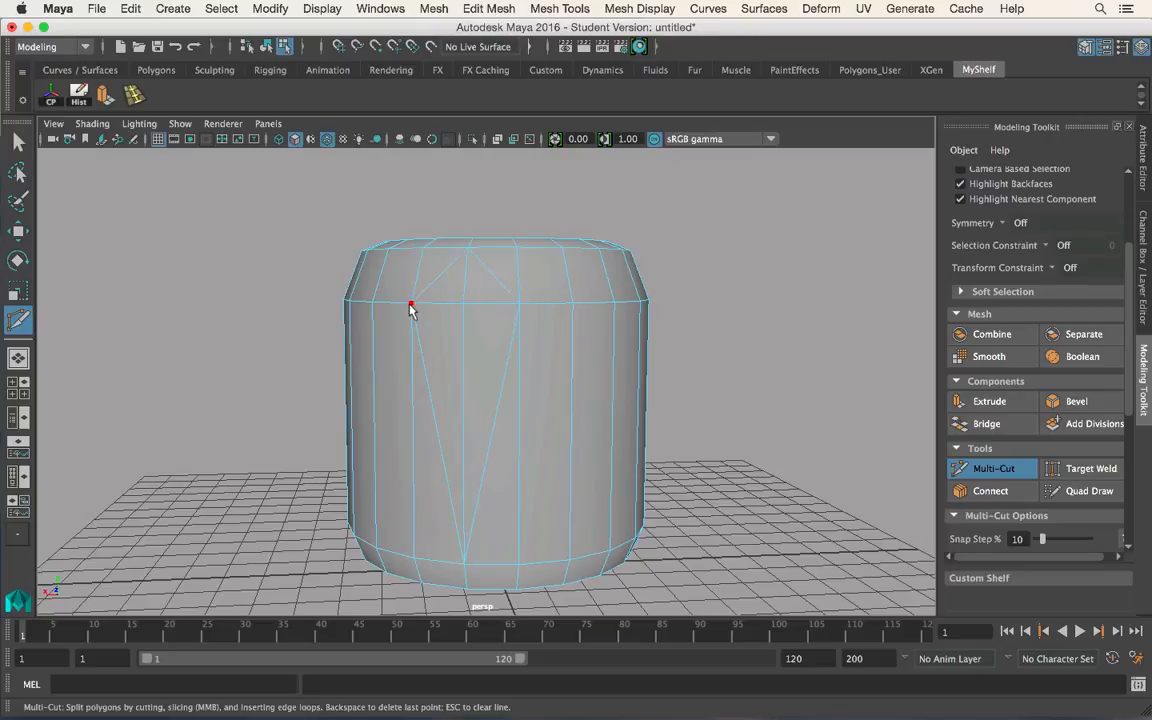
{"action": "mouse_move", "coordinate": [681, 391]}
{"action": "left_mouse_down", "text": "alt"}
{"action": "mouse_move", "coordinate": [728, 424]}
{"action": "mouse_move", "coordinate": [614, 437]}
{"action": "mouse_move", "coordinate": [699, 394]}
{"action": "left_mouse_up", "text": "alt"}
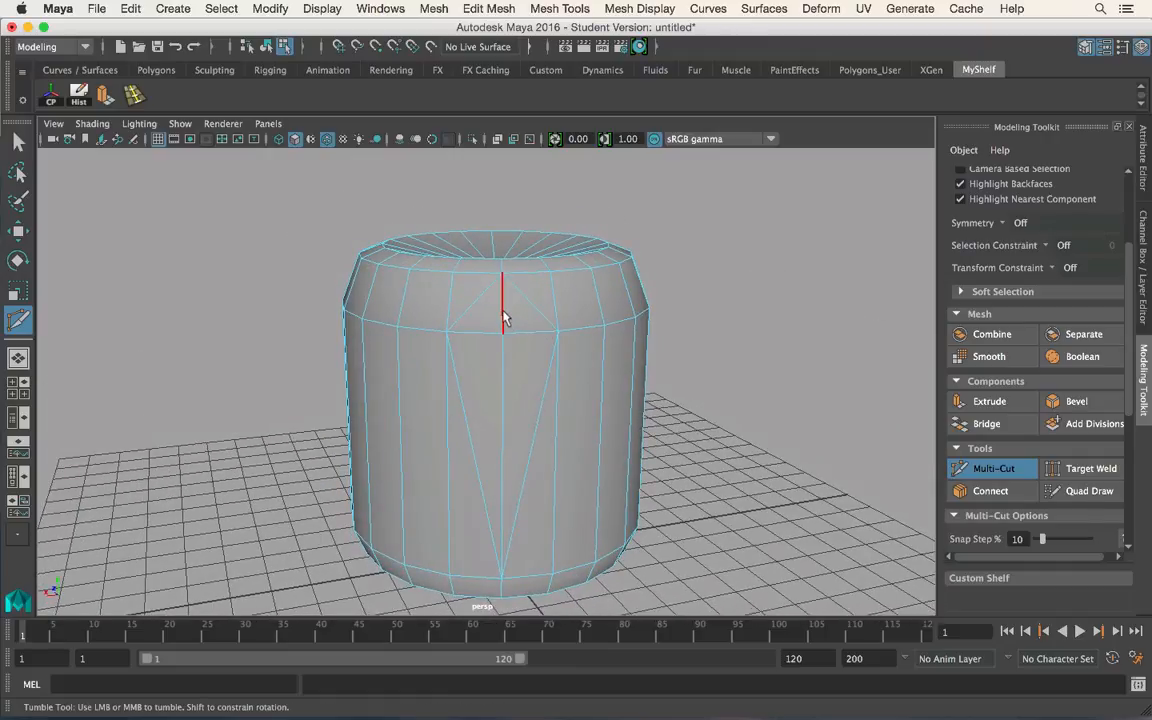
Insert an edge loop around the body just below the shoulder edge with the Multi-Cut tool.
{"action": "left_click_drag", "start_coordinate": [594, 342], "coordinate": [537, 360], "text": "alt"}
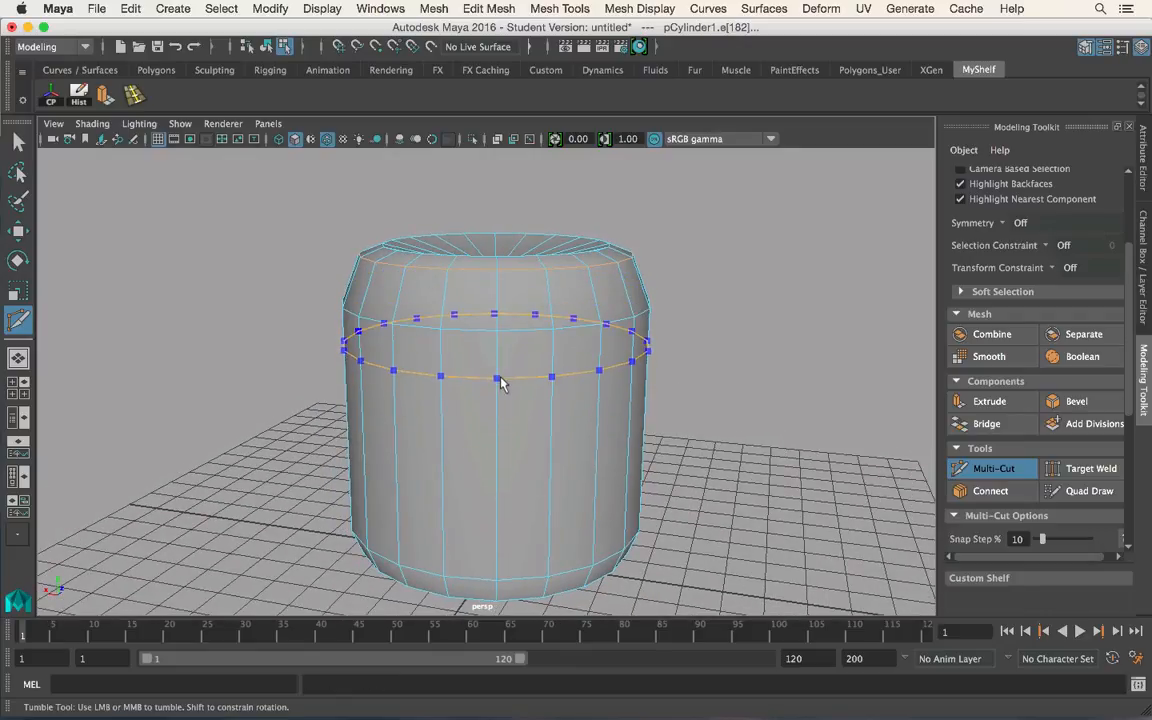
{"action": "left_click_drag", "start_coordinate": [501, 383], "coordinate": [555, 404], "text": "alt"}
{"action": "left_click", "coordinate": [507, 311], "text": "ctrl"}
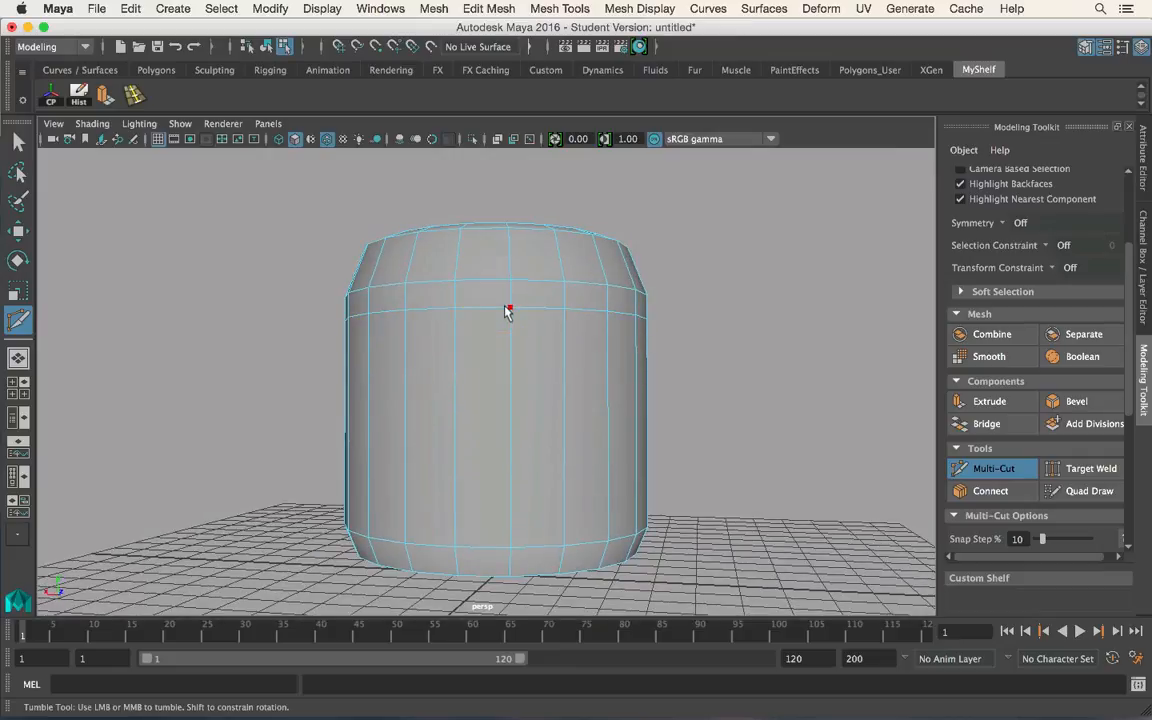
{"action": "left_click_drag", "start_coordinate": [507, 311], "coordinate": [527, 350], "text": "alt"}
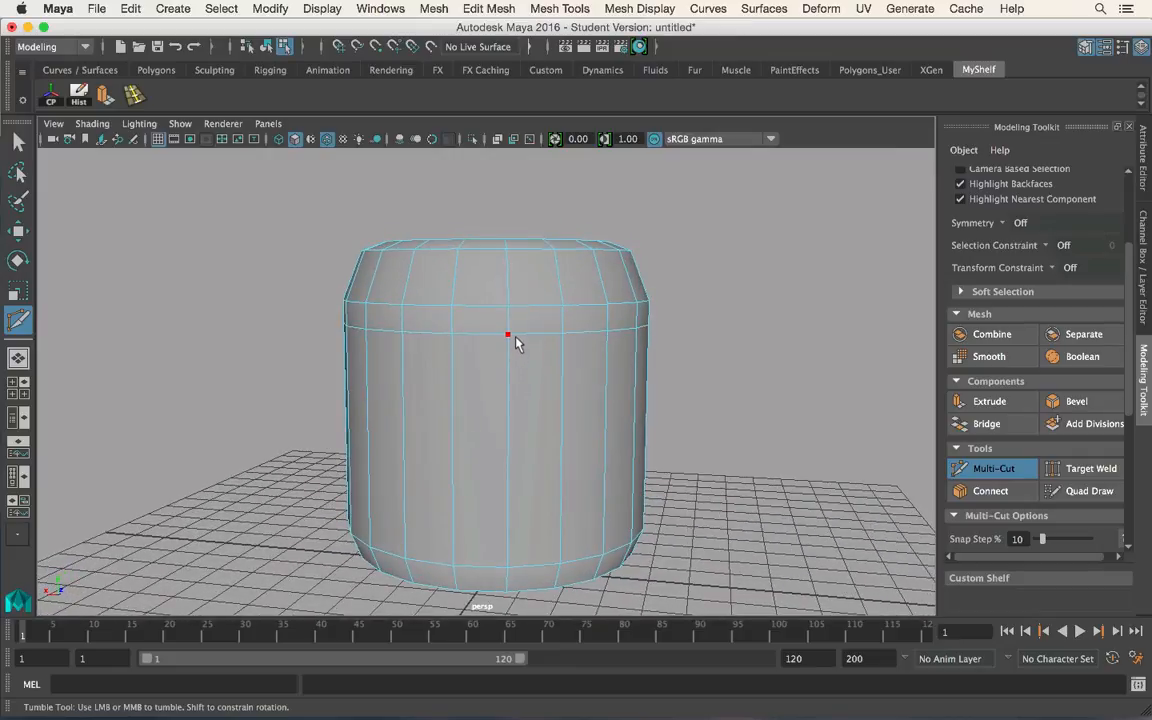
Scale the edge loop below the shoulder slightly outward and move it up along Y to form a protruding ridge.
{"action": "key", "text": "w"}
{"action": "double_click", "coordinate": [510, 333]}
{"action": "key", "text": "r"}
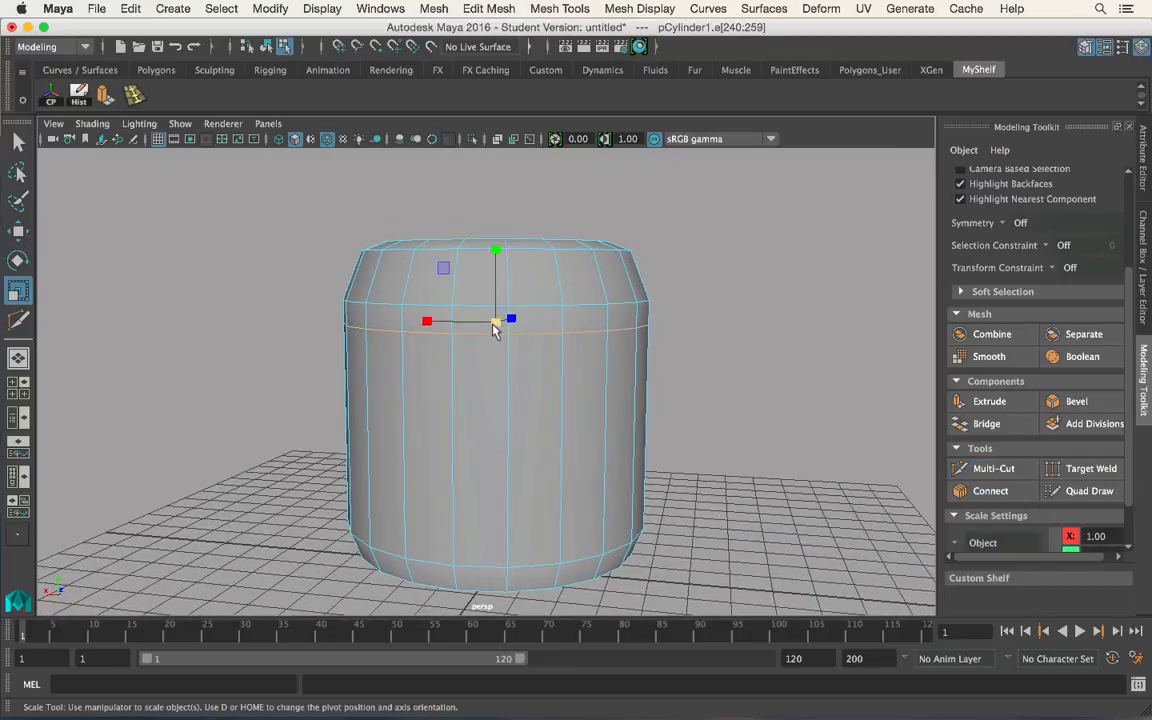
{"action": "left_click_drag", "start_coordinate": [493, 324], "coordinate": [507, 291]}
{"action": "key", "text": "w"}
{"action": "left_click_drag", "start_coordinate": [496, 247], "coordinate": [497, 235]}
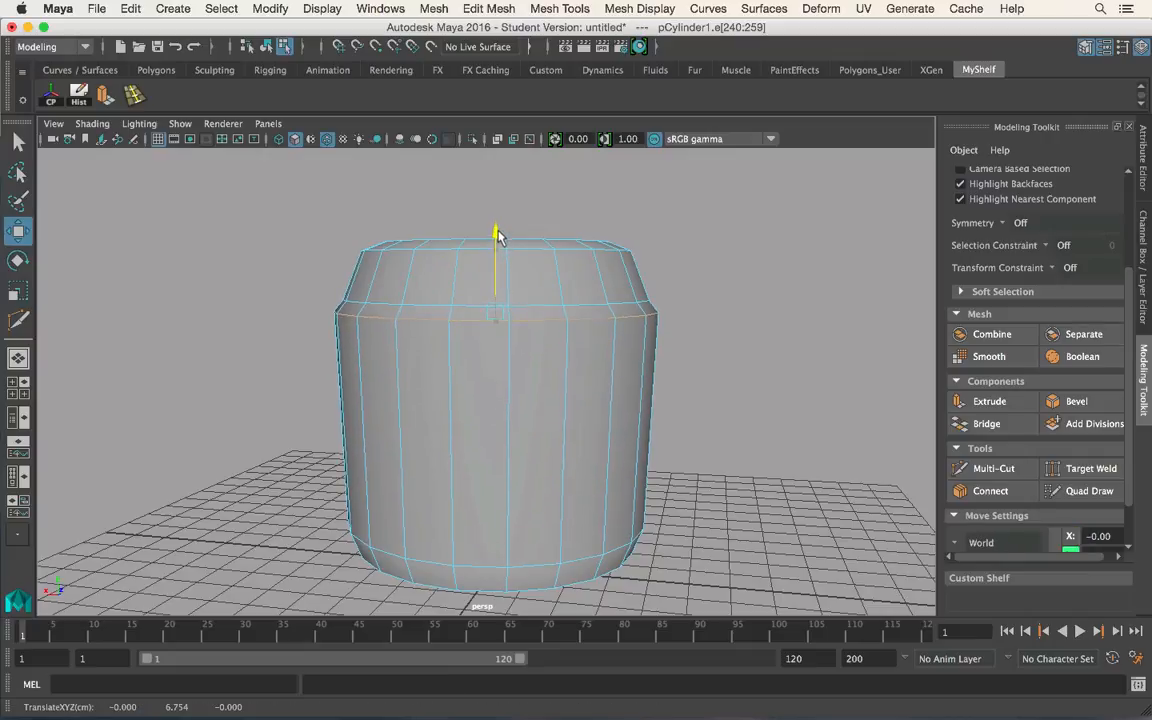
Add two edge loops beneath the ridge with Multi-Cut, and scale the lower one inward and raise it to close off the ridge's underside.
{"action": "left_click", "coordinate": [20, 321]}
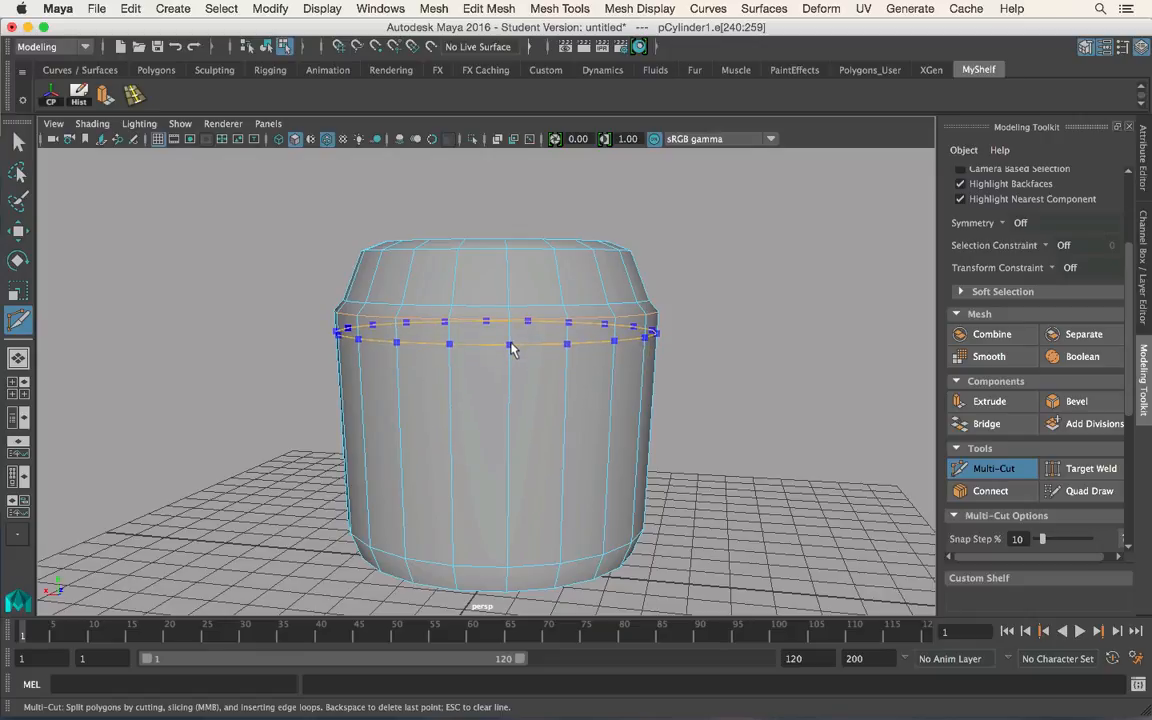
{"action": "left_click", "coordinate": [510, 344], "text": "ctrl"}
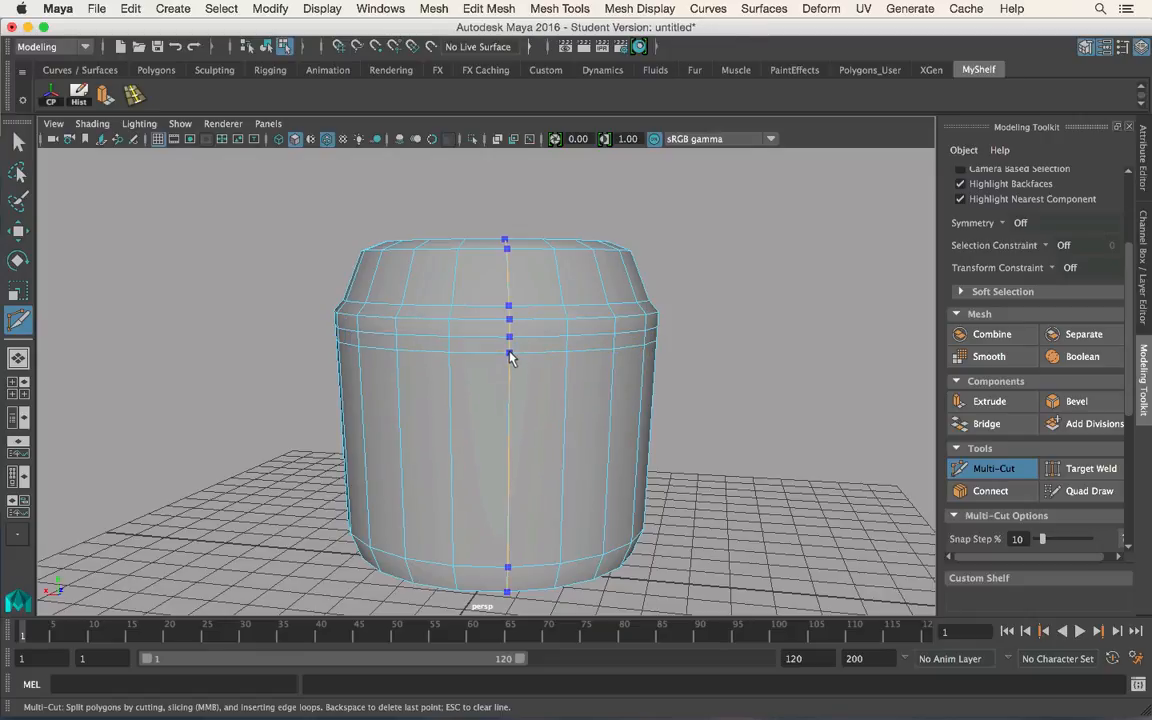
{"action": "key", "text": "w"}
{"action": "double_click", "coordinate": [514, 354]}
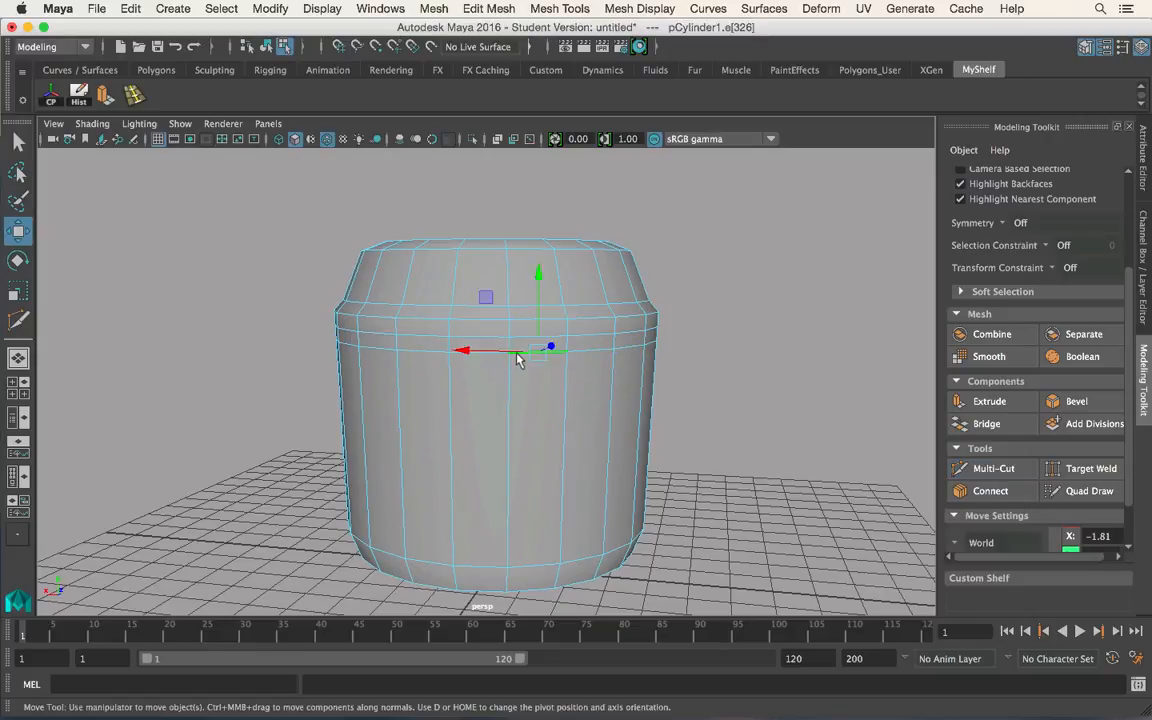
{"action": "key", "text": "r"}
{"action": "left_click_drag", "start_coordinate": [496, 338], "coordinate": [489, 338]}
{"action": "key", "text": "w"}
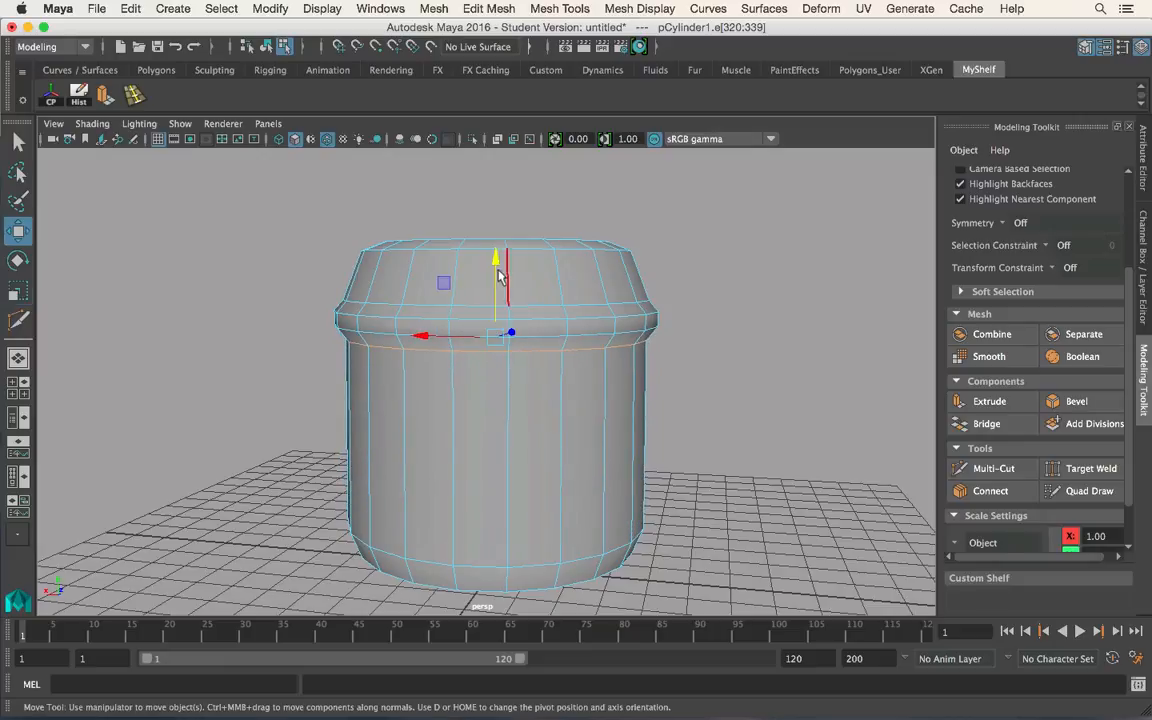
{"action": "left_click_drag", "start_coordinate": [496, 270], "coordinate": [496, 261]}
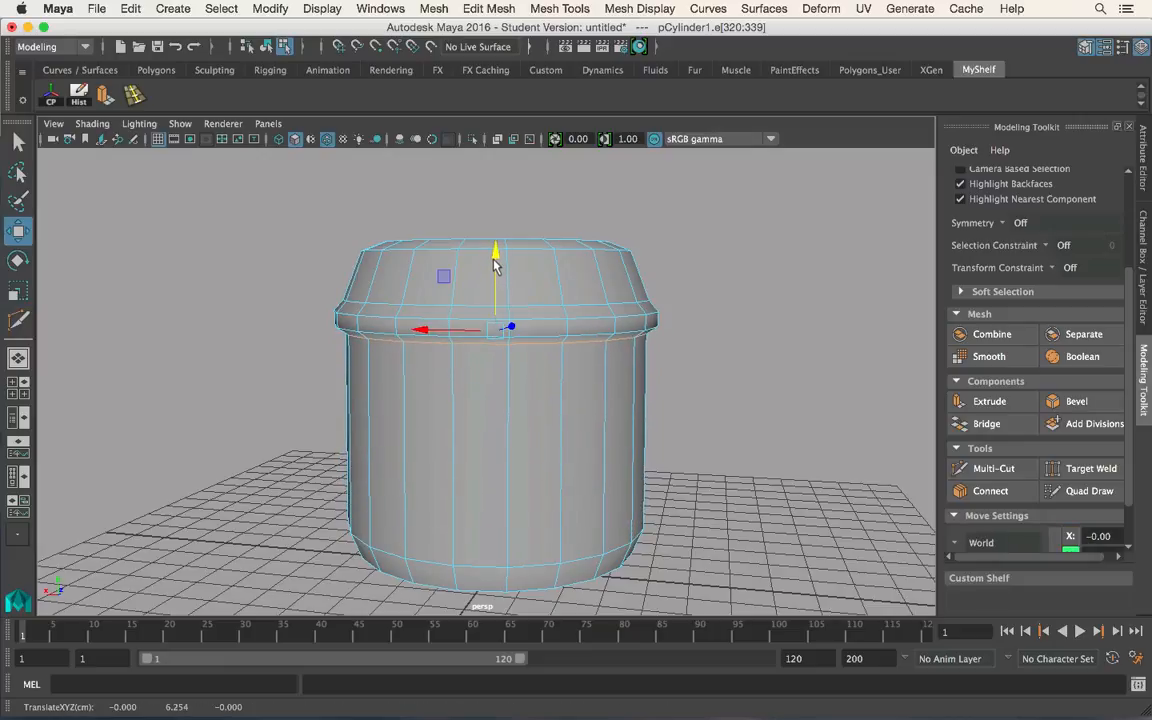
Clear the edge selection and switch the cylinder to vertex editing.
{"action": "left_click", "coordinate": [690, 328]}
{"action": "left_click_drag", "start_coordinate": [700, 370], "coordinate": [590, 442], "text": "alt"}
{"action": "right_click_drag", "start_coordinate": [506, 246], "coordinate": [405, 238]}
{"action": "left_click_drag", "start_coordinate": [512, 324], "coordinate": [487, 349], "text": "alt"}
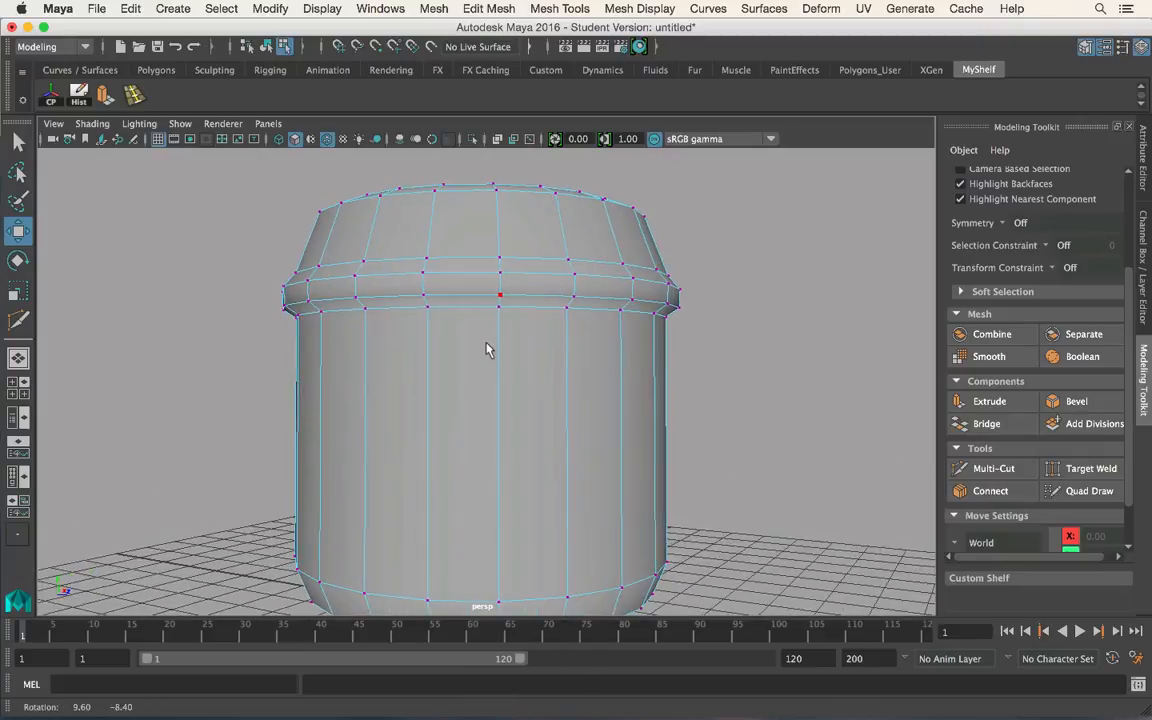
Try merging two neighbouring vertices on the edge loop beneath the ridge into one, and undo the merge.
{"action": "left_click", "coordinate": [425, 310]}
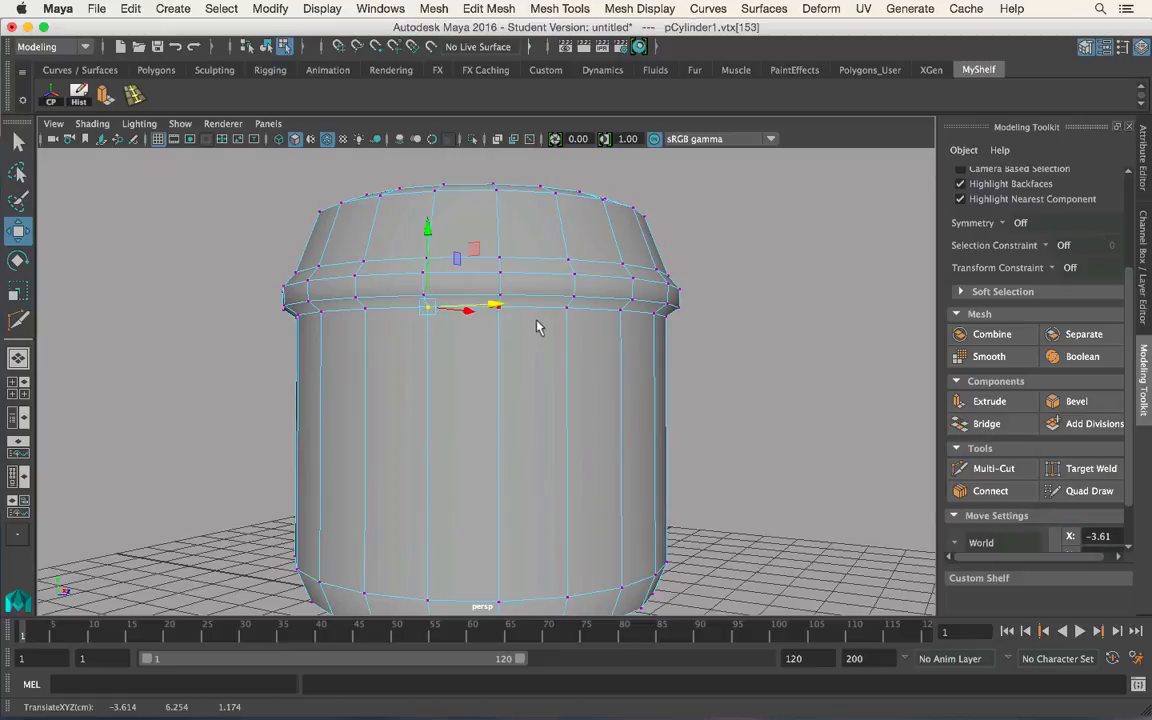
{"action": "left_click_drag", "start_coordinate": [537, 327], "coordinate": [596, 306], "text": "alt"}
{"action": "left_click", "coordinate": [524, 299], "text": "shift"}
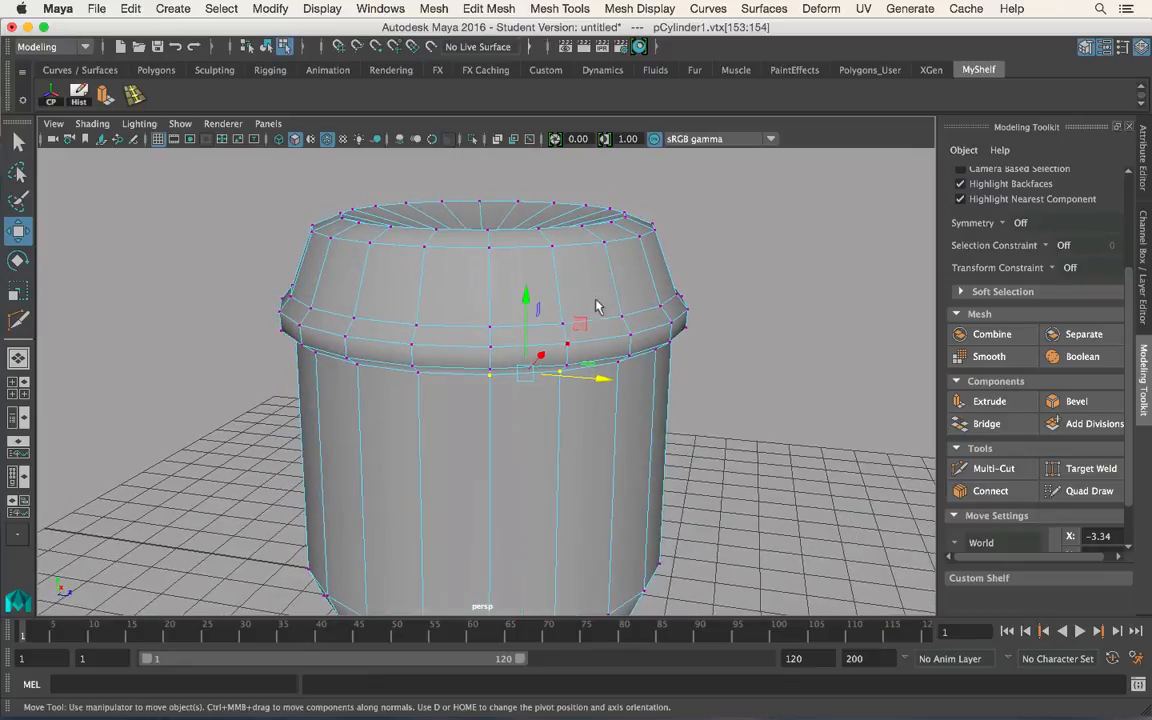
{"action": "left_click", "coordinate": [493, 8]}
{"action": "left_click", "coordinate": [498, 148]}
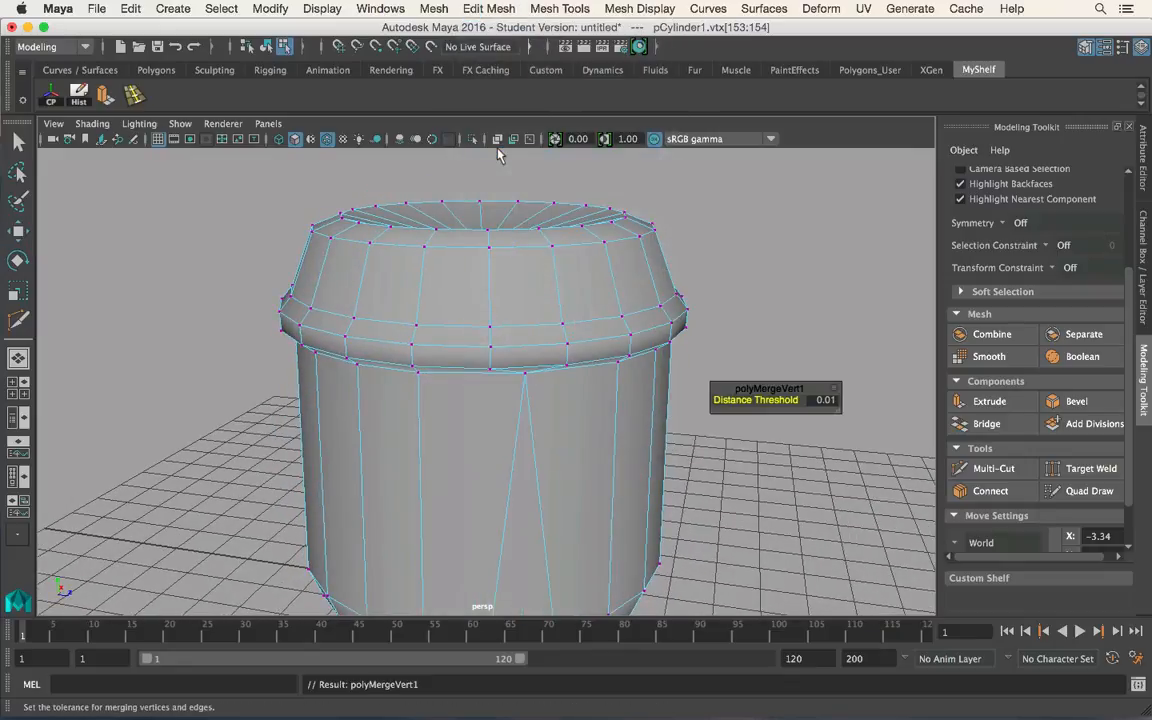
{"action": "key", "text": "super+z"}
Try welding the two vertices beneath the ridge onto a vertex near the body's base with Target Weld, and undo it.
{"action": "mouse_move", "coordinate": [734, 434]}
{"action": "left_mouse_down", "text": "alt"}
{"action": "mouse_move", "coordinate": [721, 391]}
{"action": "mouse_move", "coordinate": [730, 430]}
{"action": "left_mouse_up", "text": "alt"}
{"action": "left_click", "coordinate": [1090, 511]}
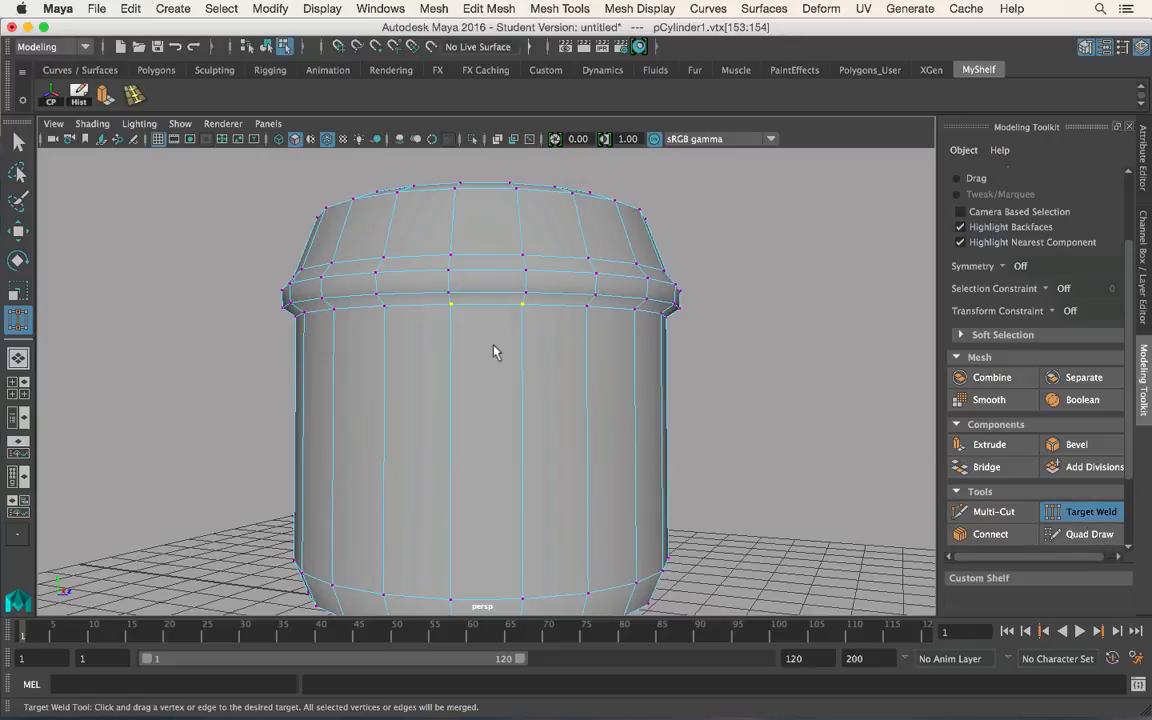
{"action": "left_click_drag", "start_coordinate": [451, 305], "coordinate": [524, 606]}
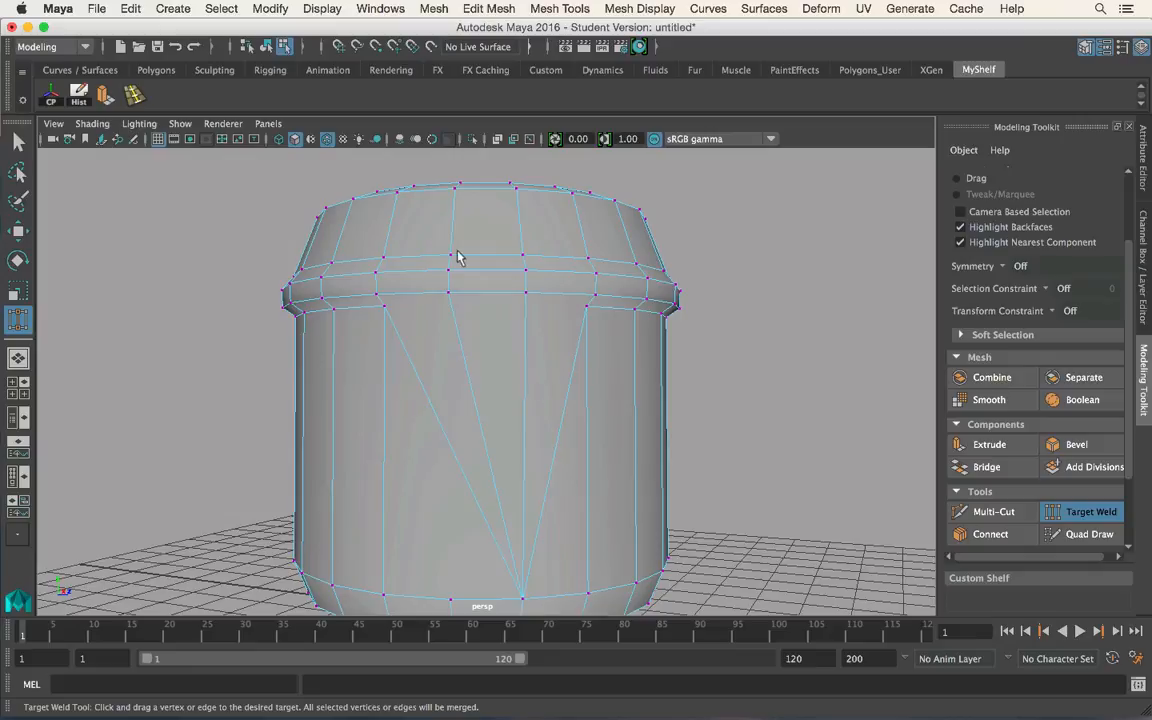
{"action": "key", "text": "z"}
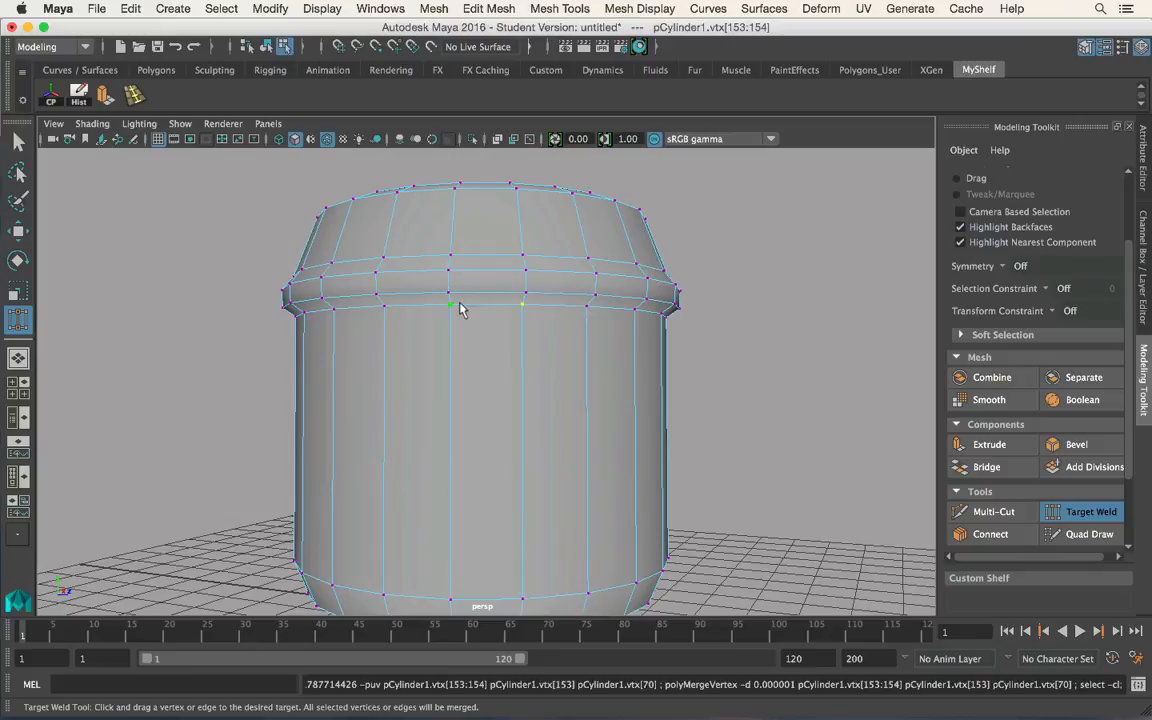
Try welding one vertex beneath the ridge onto its direct neighbour with Target Weld, and undo the weld.
{"action": "left_click_drag", "start_coordinate": [451, 305], "coordinate": [523, 305]}
{"action": "mouse_move", "coordinate": [622, 311]}
{"action": "left_mouse_down", "text": "alt"}
{"action": "mouse_move", "coordinate": [571, 321]}
{"action": "mouse_move", "coordinate": [622, 318]}
{"action": "mouse_move", "coordinate": [605, 322]}
{"action": "left_mouse_up", "text": "alt"}
{"action": "key", "text": "z"}
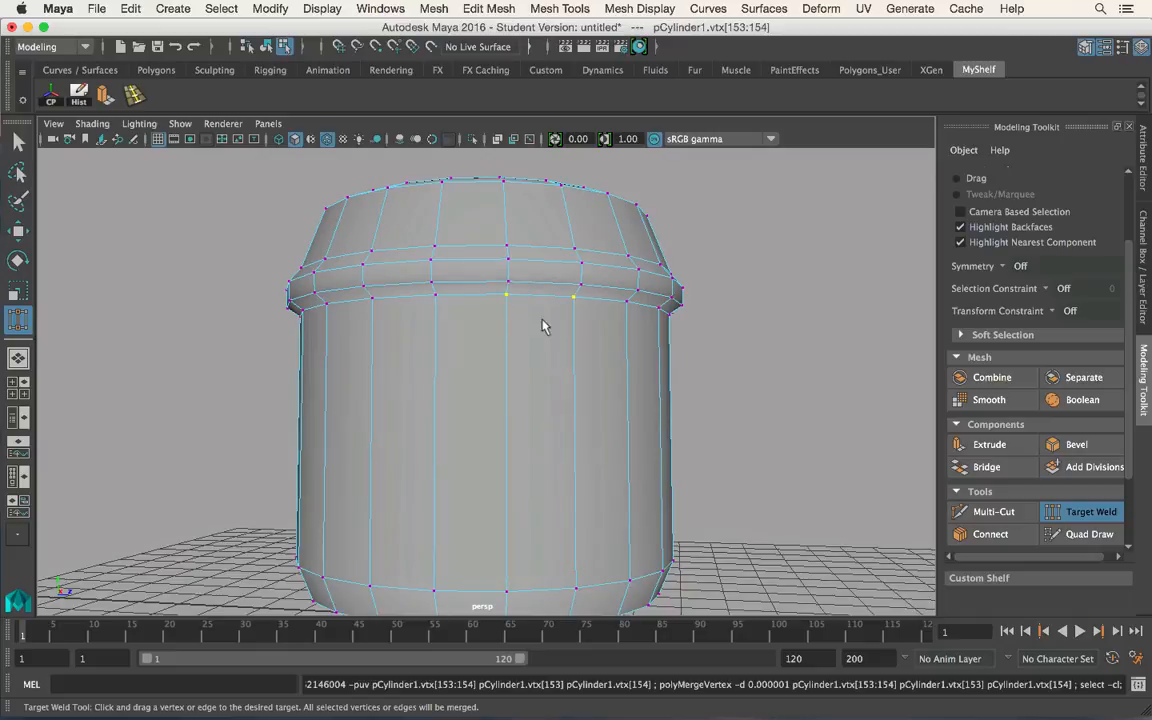
Leave Target Weld, return to object mode and select the whole cylinder.
{"action": "key", "text": "q"}
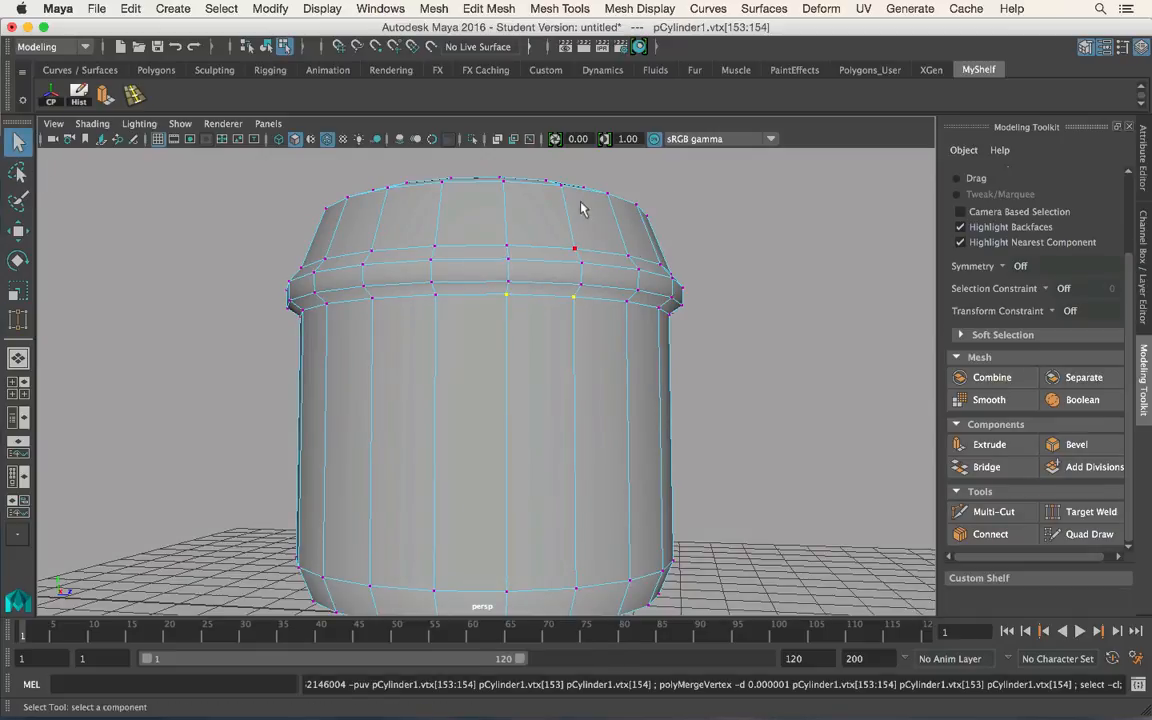
{"action": "key", "text": "F8"}
{"action": "left_click", "coordinate": [519, 231]}
Examine the shaped cylinder from several angles and distances.
{"action": "left_click_drag", "start_coordinate": [519, 231], "coordinate": [627, 368], "text": "alt"}
{"action": "right_click_drag", "start_coordinate": [627, 368], "coordinate": [438, 312], "text": "alt"}
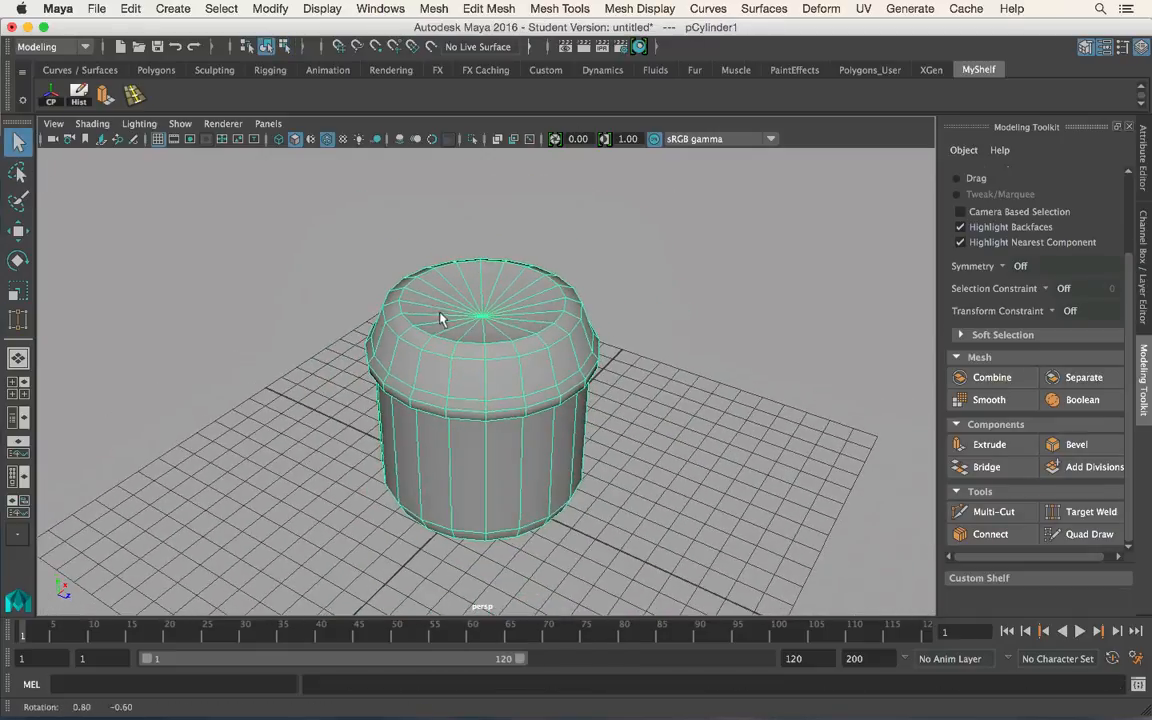
{"action": "left_click_drag", "start_coordinate": [512, 422], "coordinate": [584, 352], "text": "alt"}
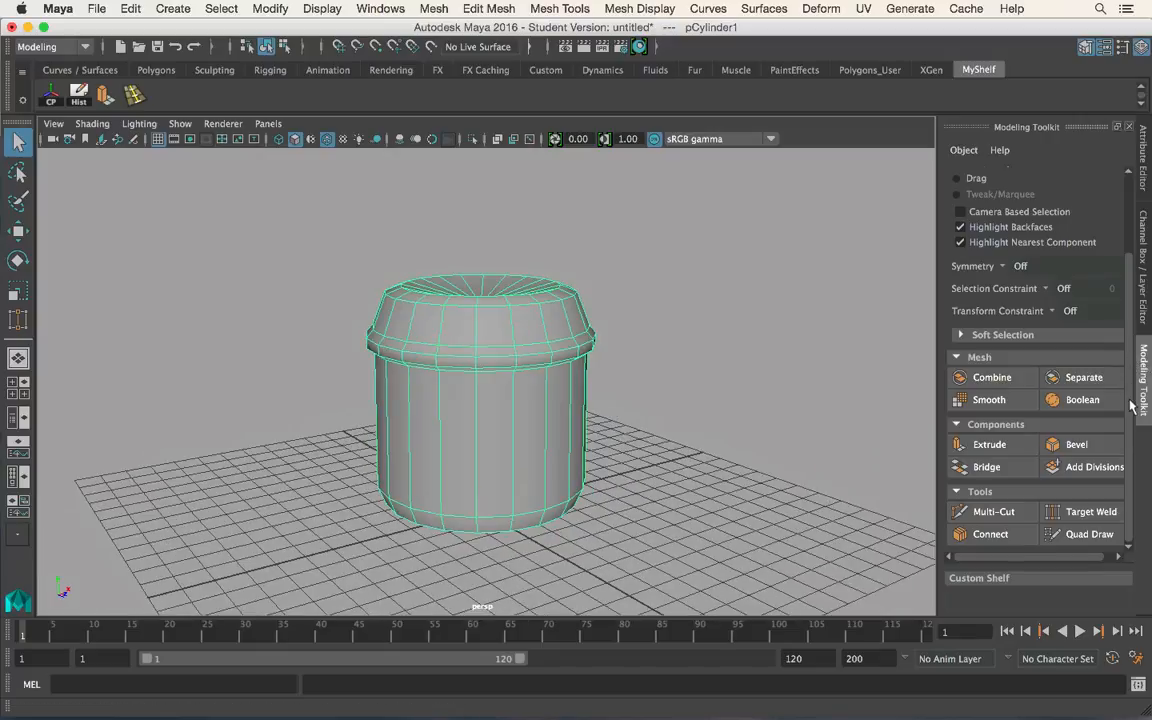
{"action": "left_click_drag", "start_coordinate": [601, 364], "coordinate": [625, 378], "text": "alt"}
{"action": "right_click_drag", "start_coordinate": [625, 378], "coordinate": [452, 346], "text": "alt"}
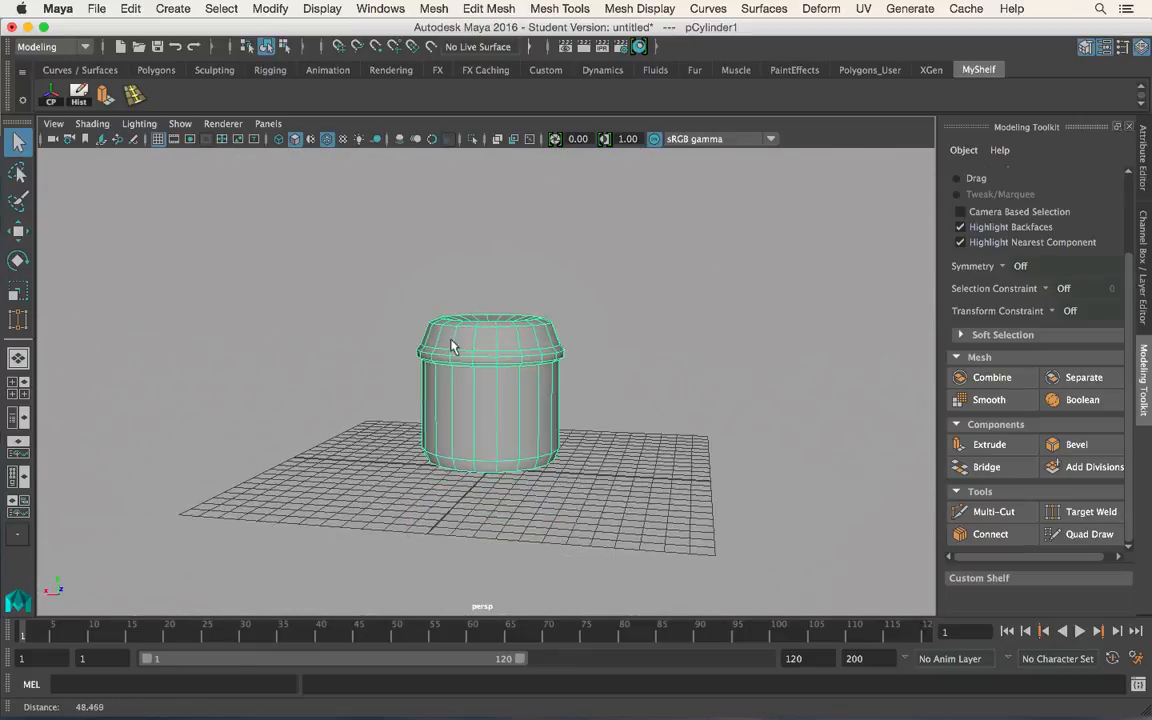
{"action": "left_click_drag", "start_coordinate": [452, 345], "coordinate": [587, 408], "text": "alt"}
{"action": "right_click_drag", "start_coordinate": [587, 408], "coordinate": [740, 482], "text": "alt"}
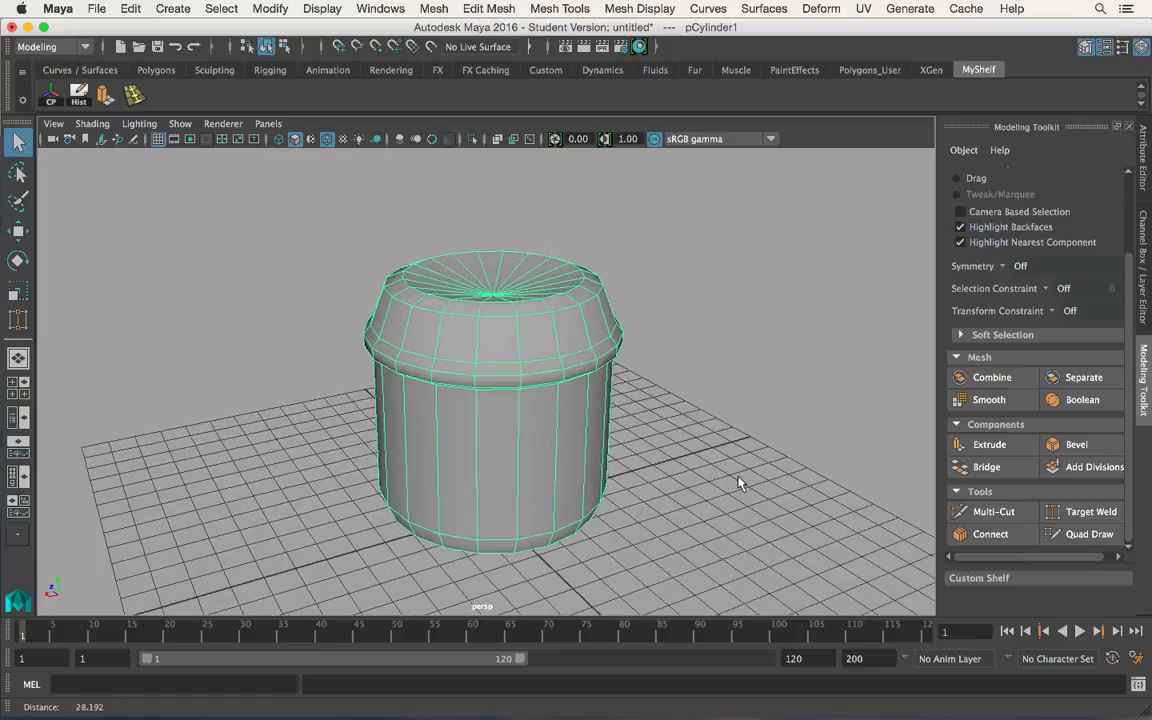
{"action": "left_click_drag", "start_coordinate": [740, 482], "coordinate": [735, 474], "text": "alt"}
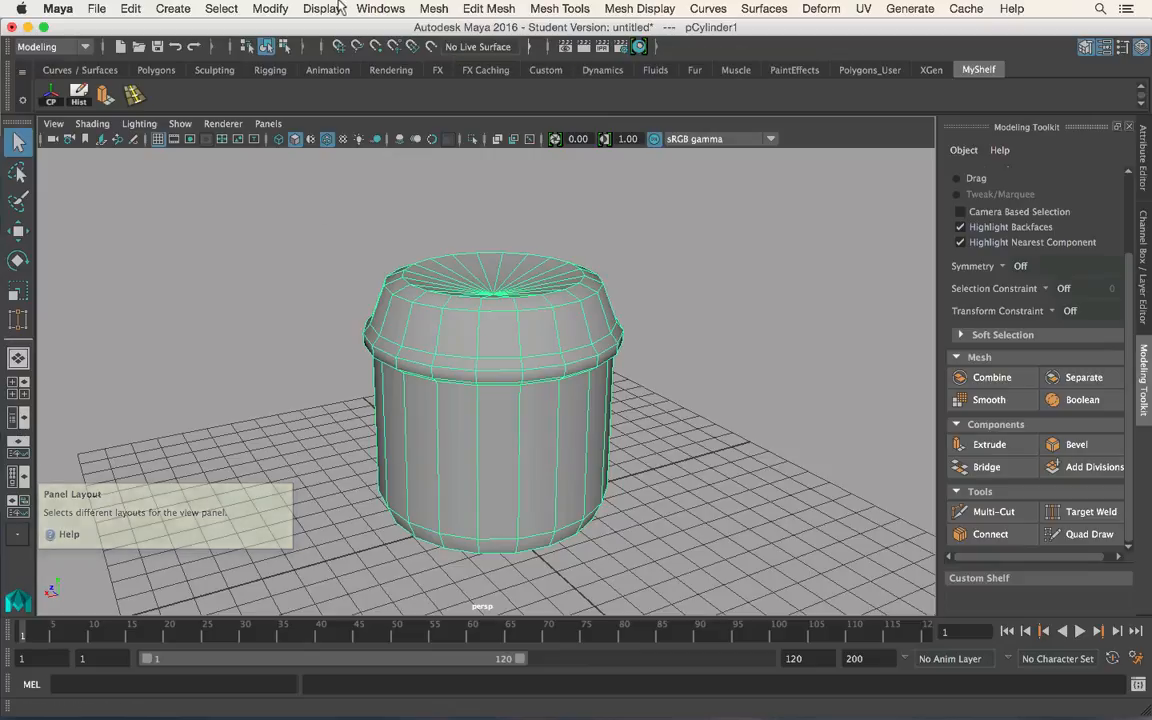
Open the Hypershade and create a Blinn material, keeping its shader nodes in view in the work area.
{"action": "left_click", "coordinate": [385, 8]}
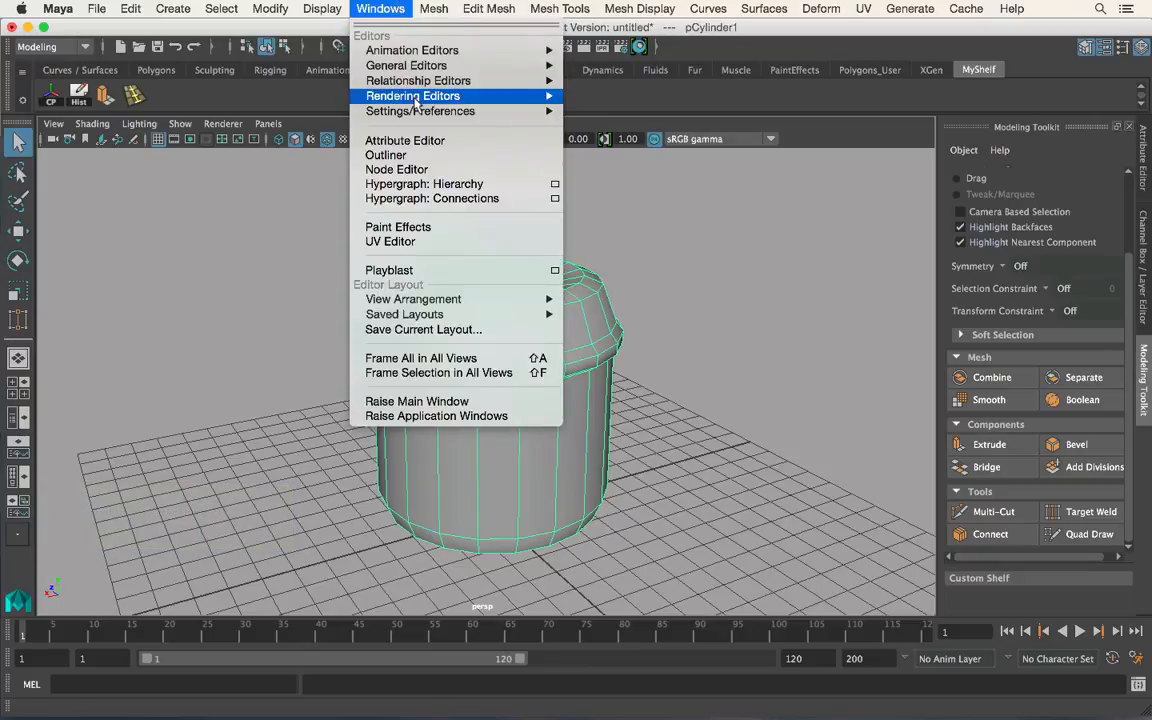
{"action": "mouse_move", "coordinate": [440, 95]}
{"action": "left_click", "coordinate": [860, 232]}
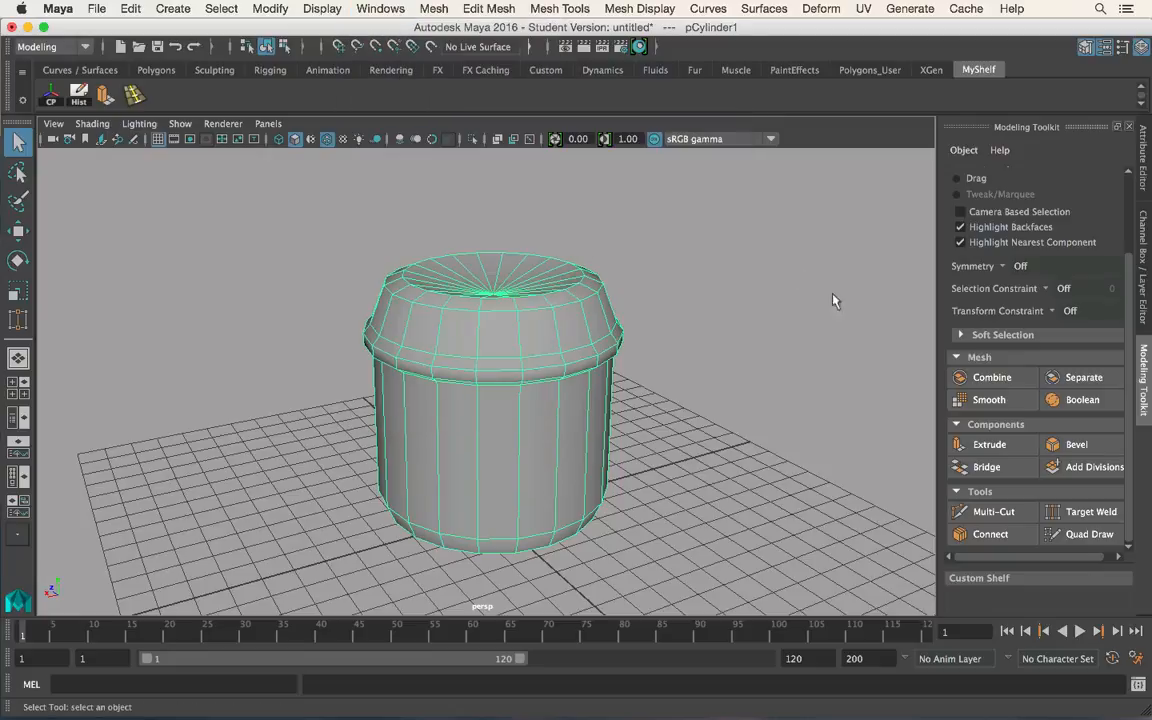
{"action": "left_click", "coordinate": [640, 47]}
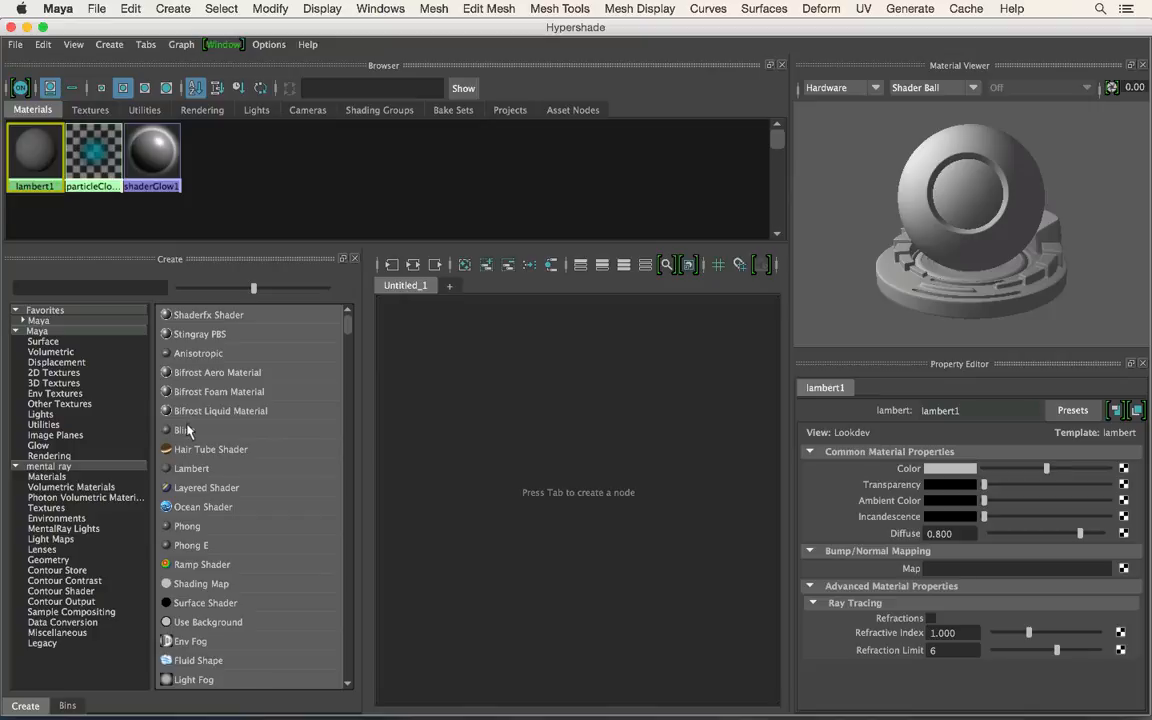
{"action": "left_click", "coordinate": [185, 430]}
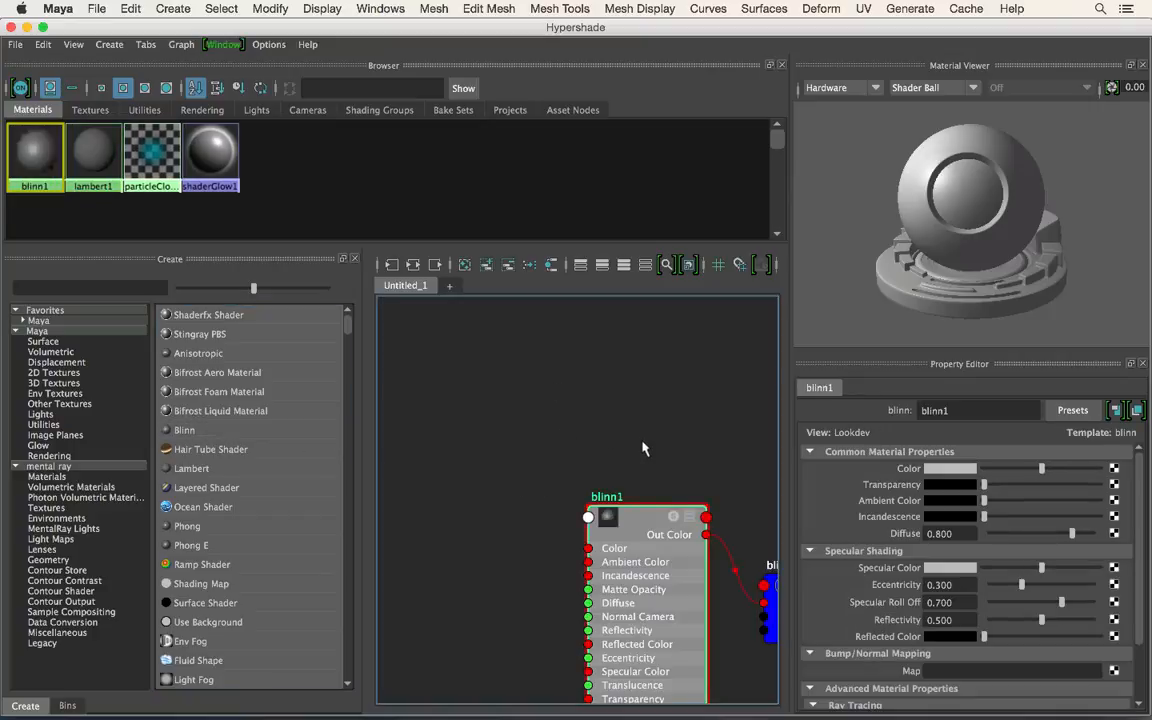
{"action": "middle_click_drag", "start_coordinate": [642, 409], "coordinate": [508, 264], "text": "alt"}
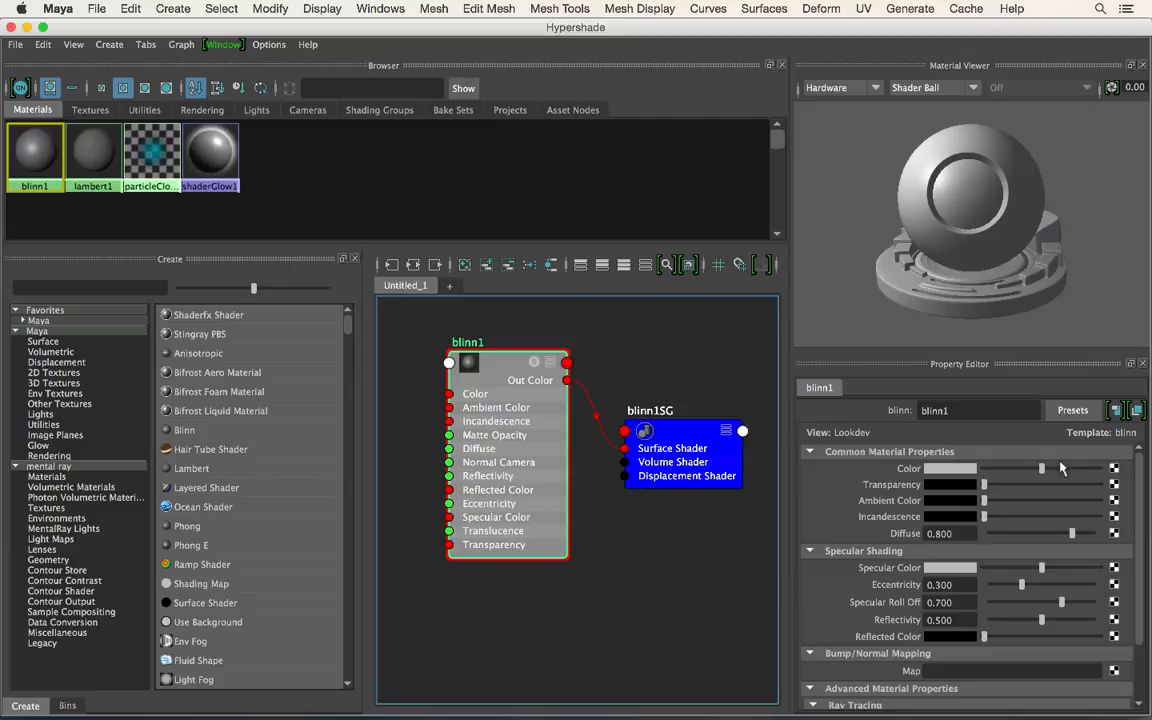
Lighten the Blinn material's Color slightly and review its remaining attributes and Color input.
{"action": "mouse_move", "coordinate": [1062, 468]}
{"action": "left_mouse_down"}
{"action": "mouse_move", "coordinate": [1023, 470]}
{"action": "mouse_move", "coordinate": [1050, 468]}
{"action": "left_mouse_up"}
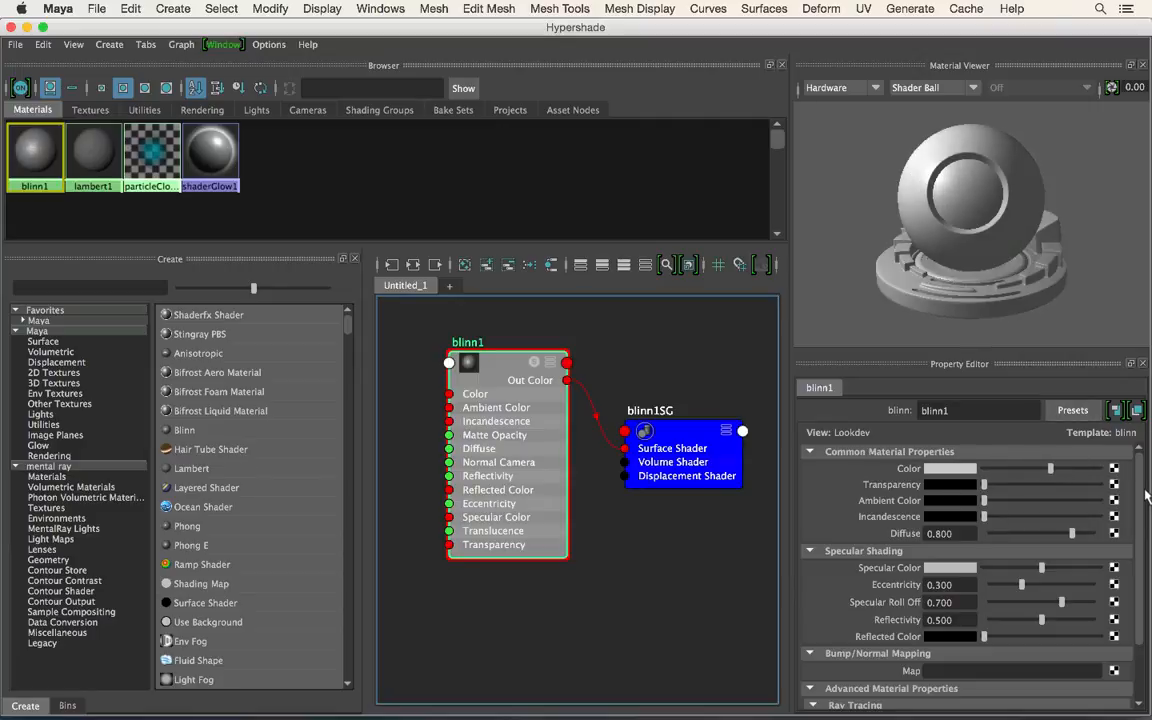
{"action": "scroll", "coordinate": [1133, 551], "scroll_direction": "down", "scroll_amount": 3}
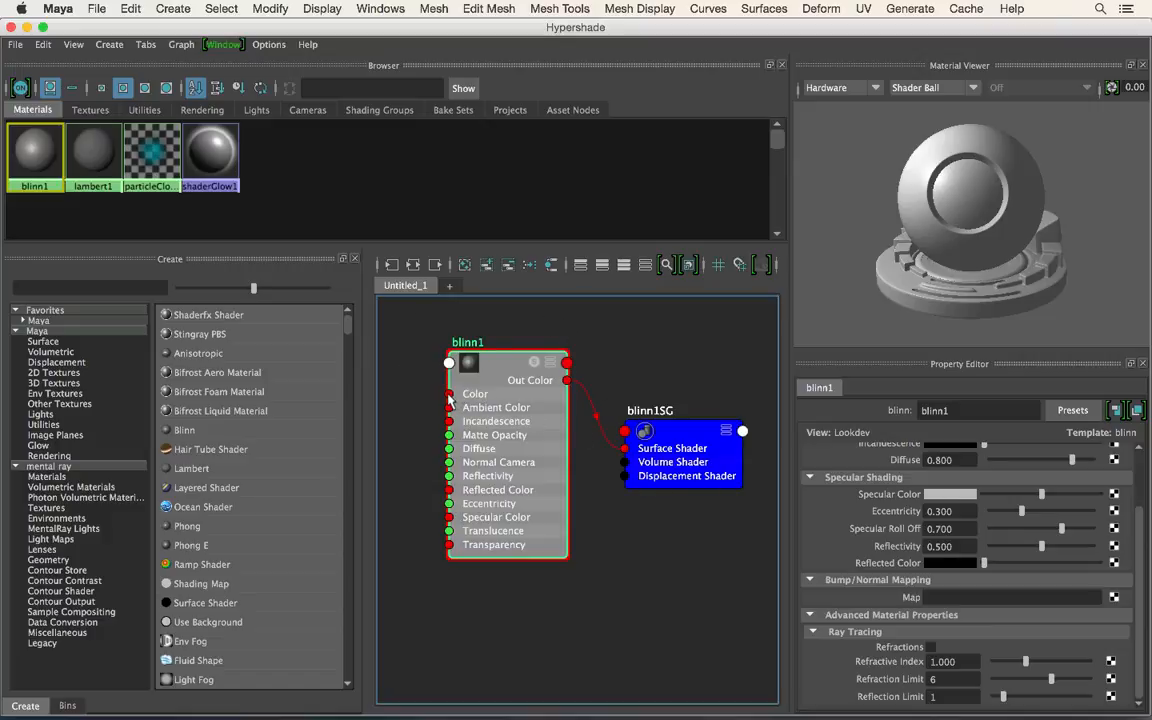
{"action": "mouse_move", "coordinate": [448, 400]}
{"action": "mouse_move", "coordinate": [448, 400]}
{"action": "left_mouse_down"}
{"action": "mouse_move", "coordinate": [561, 414]}
{"action": "mouse_move", "coordinate": [476, 384]}
{"action": "mouse_move", "coordinate": [471, 399]}
{"action": "left_mouse_up"}
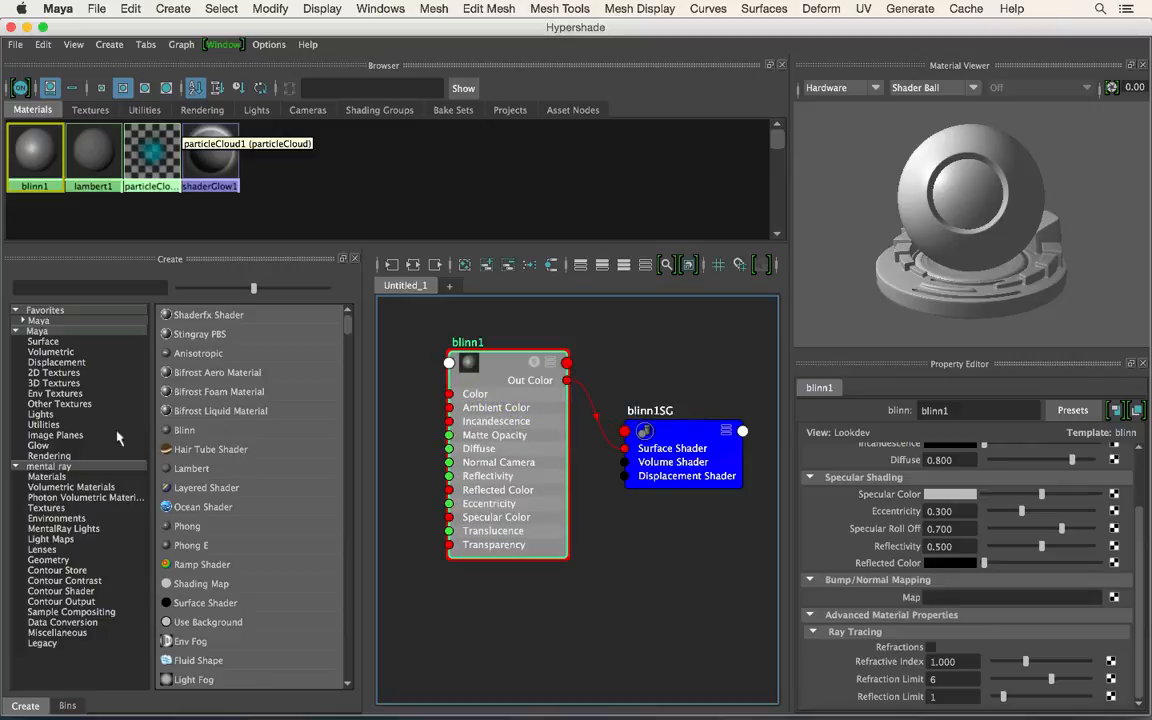
Look through the Hypershade's node categories, including Env Textures, Displacement, Surface, Glow and Lights.
{"action": "left_click", "coordinate": [60, 404]}
{"action": "left_click", "coordinate": [55, 393]}
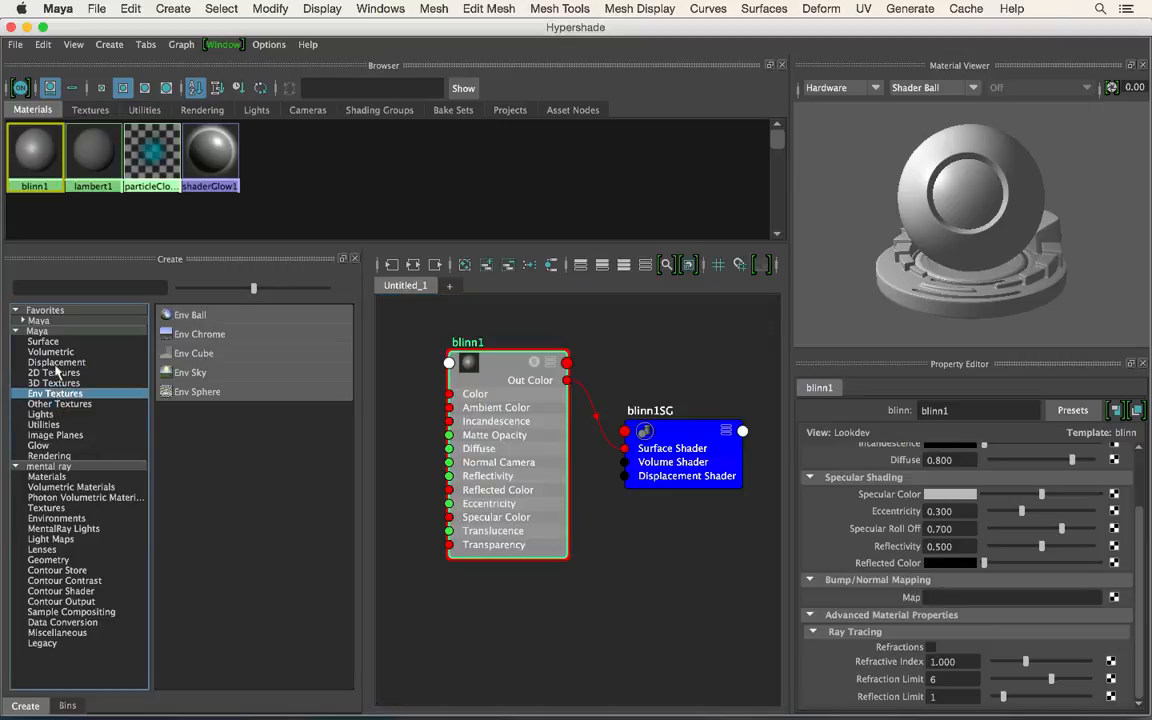
{"action": "left_click", "coordinate": [55, 362]}
{"action": "left_click", "coordinate": [46, 348]}
{"action": "left_click", "coordinate": [44, 342]}
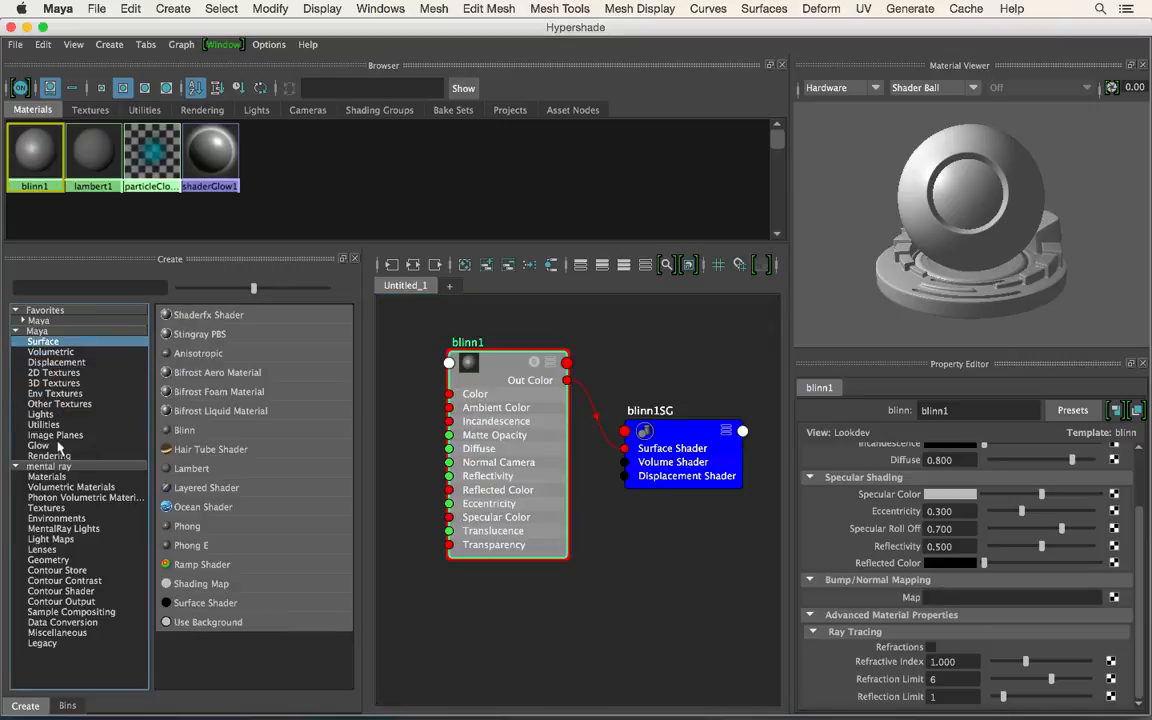
{"action": "left_click", "coordinate": [53, 477]}
{"action": "left_click", "coordinate": [50, 445]}
{"action": "left_click", "coordinate": [41, 414]}
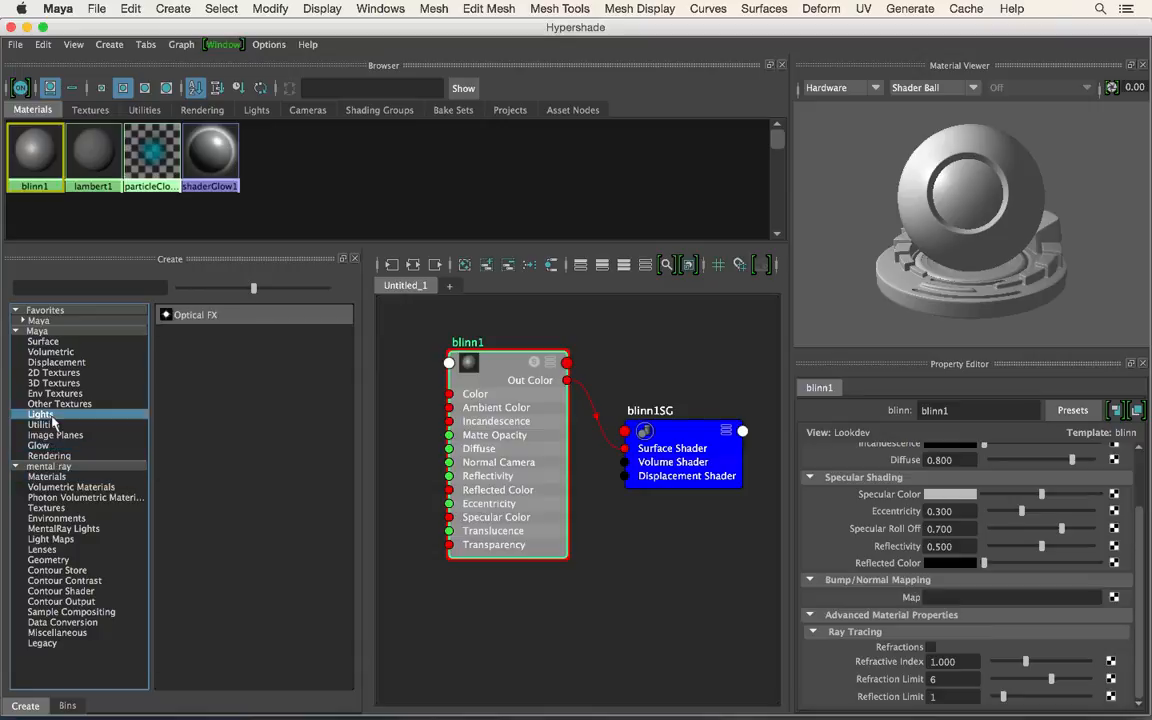
{"action": "left_click", "coordinate": [55, 393]}
Create a 2D File texture and arrange its file and placement nodes beneath the Blinn node.
{"action": "left_click", "coordinate": [56, 373]}
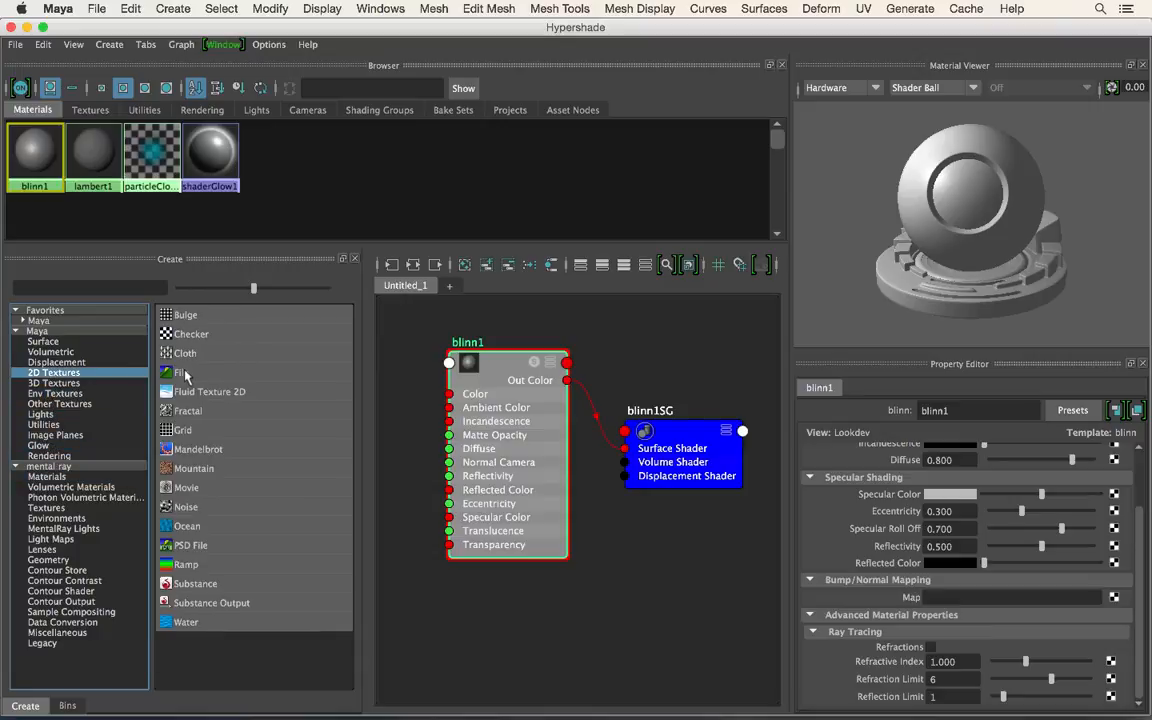
{"action": "middle_click_drag", "start_coordinate": [185, 375], "coordinate": [568, 566]}
{"action": "left_click", "coordinate": [204, 374]}
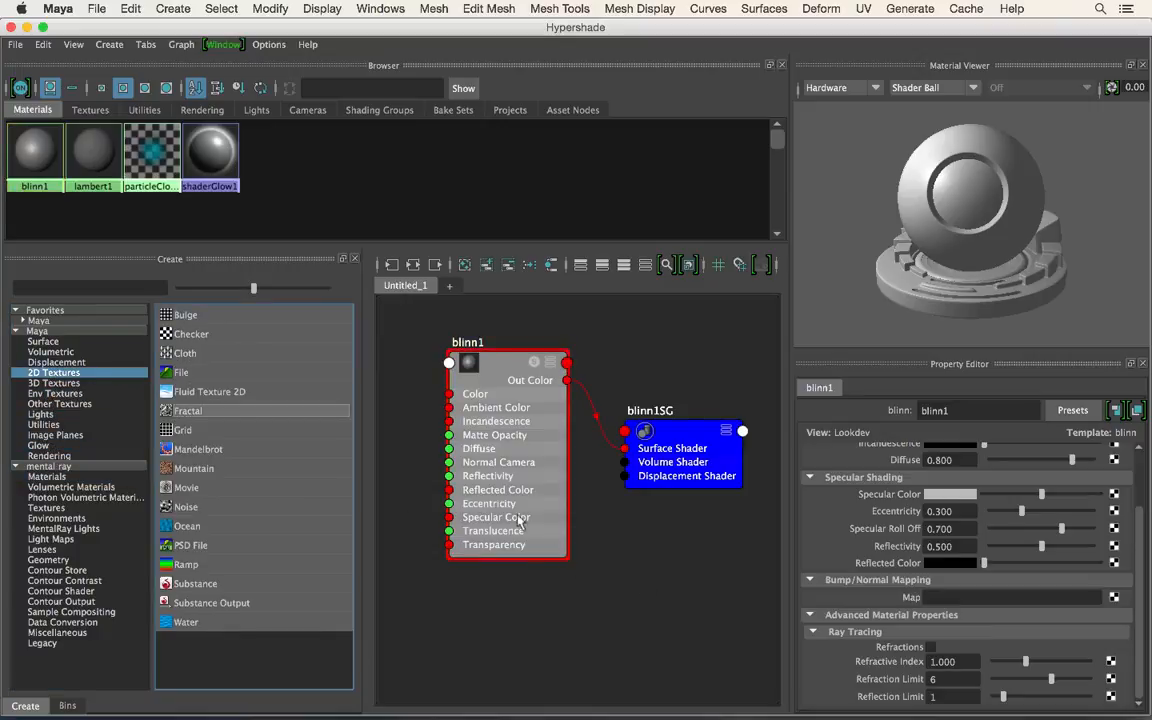
{"action": "left_click_drag", "start_coordinate": [665, 372], "coordinate": [653, 627]}
{"action": "left_click_drag", "start_coordinate": [472, 620], "coordinate": [473, 637]}
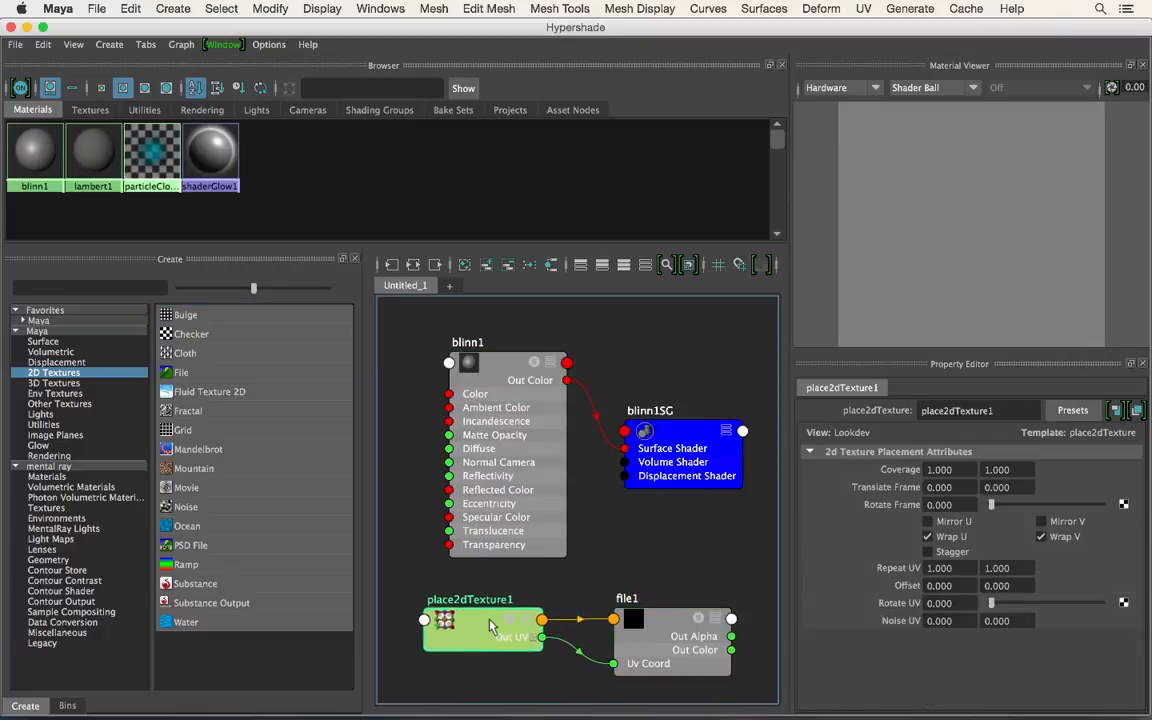
Connect the file texture's Out Color to the Blinn material's Color and open the linked texture's attributes.
{"action": "left_click_drag", "start_coordinate": [449, 394], "coordinate": [732, 648]}
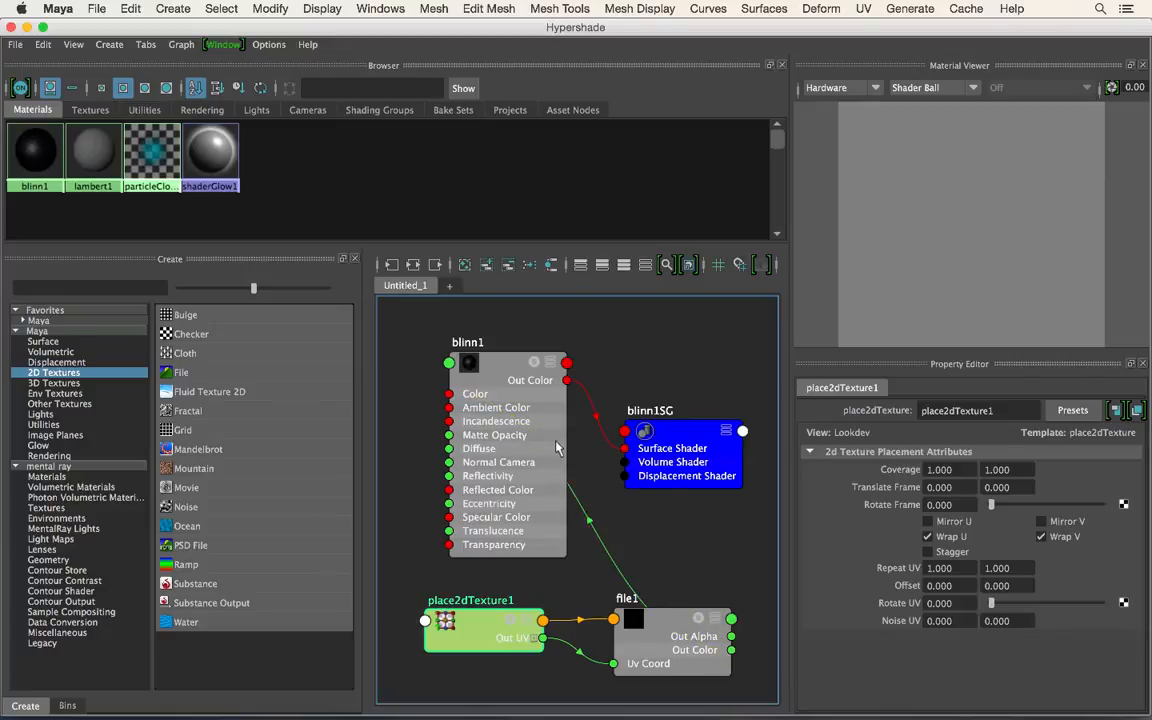
{"action": "left_click", "coordinate": [500, 396]}
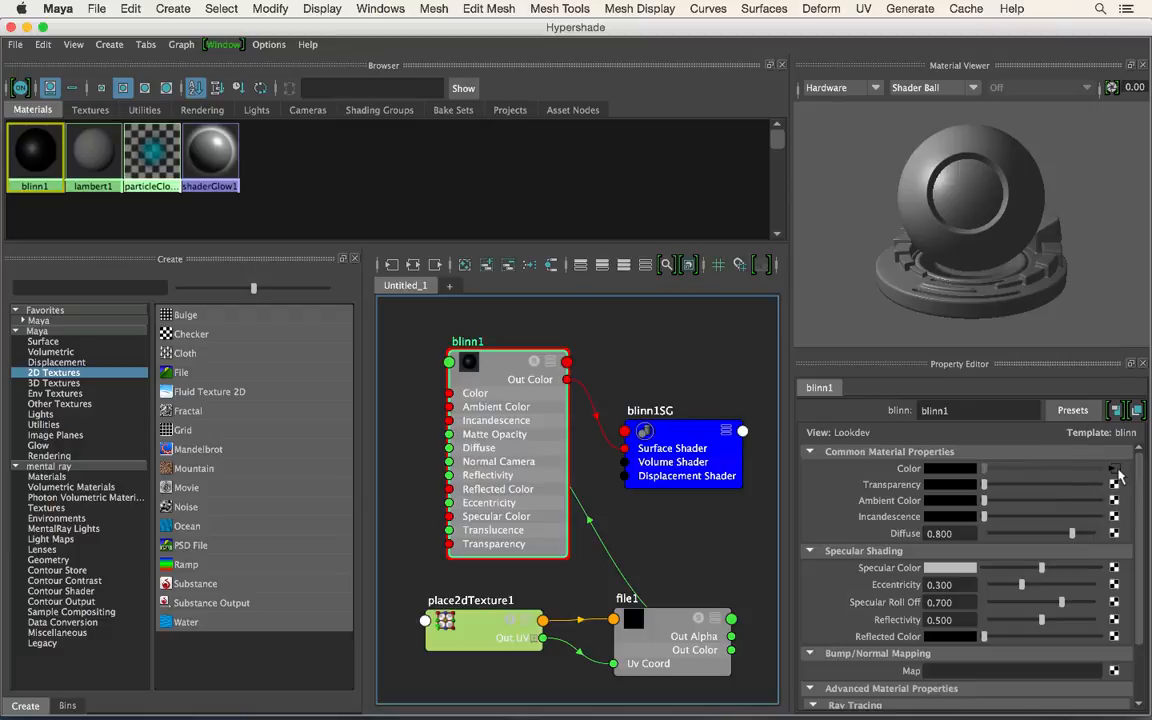
{"action": "left_click", "coordinate": [1114, 470]}
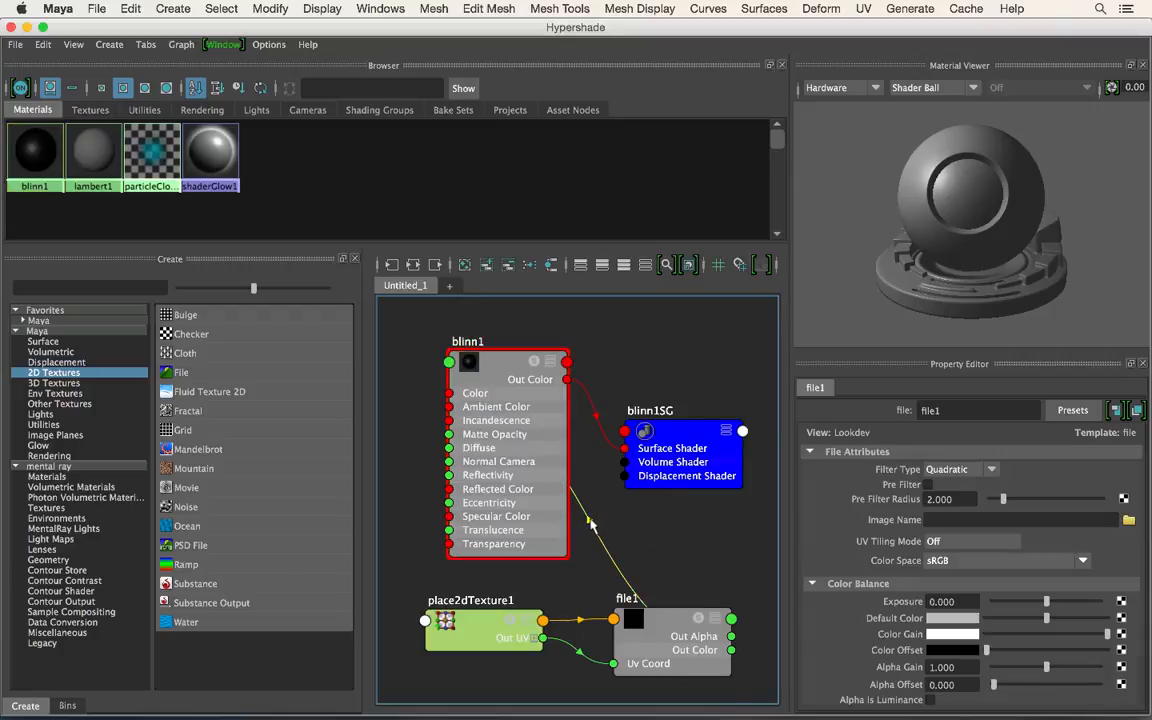
Delete the texture connection to the Blinn material, and remove the file texture and its placement node.
{"action": "key", "text": "Delete"}
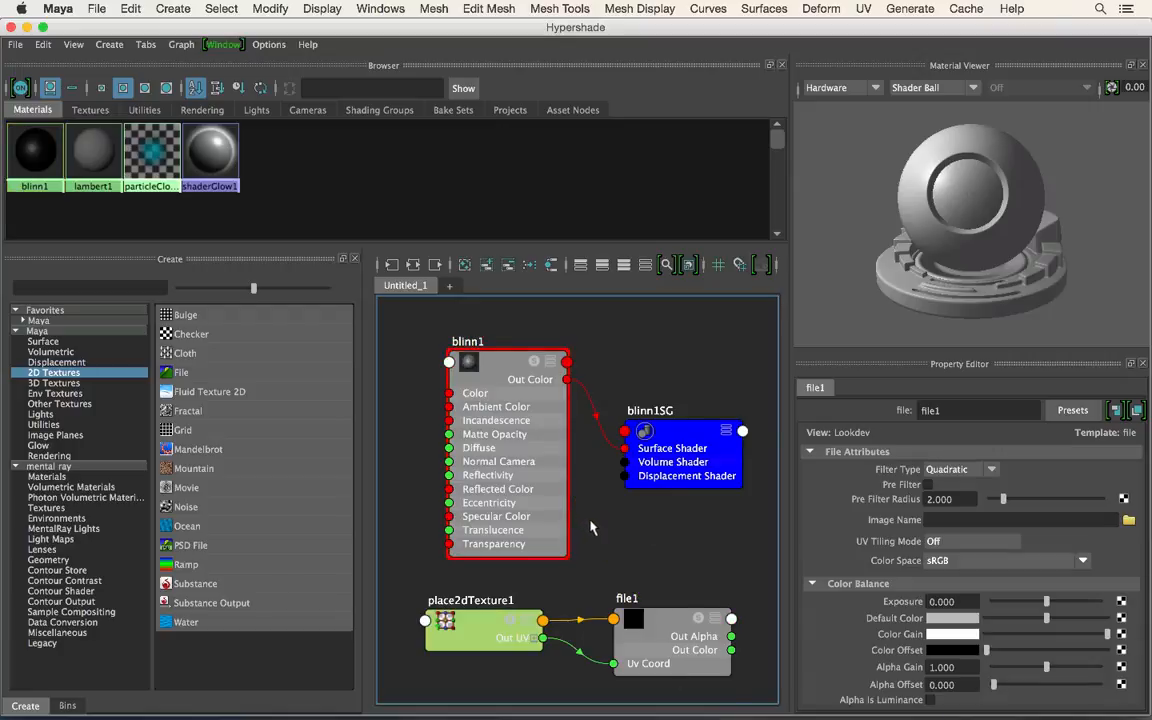
{"action": "key", "text": "Delete"}
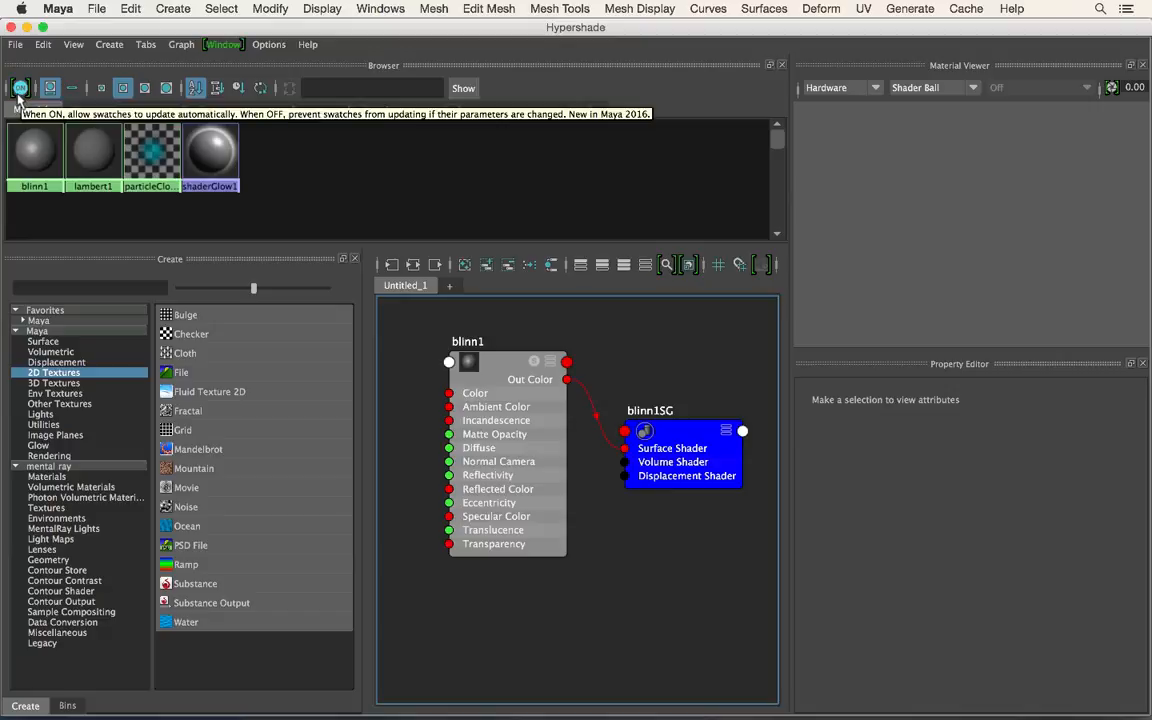
Close the Hypershade and display the Polygons shelf.
{"action": "left_click", "coordinate": [10, 27]}
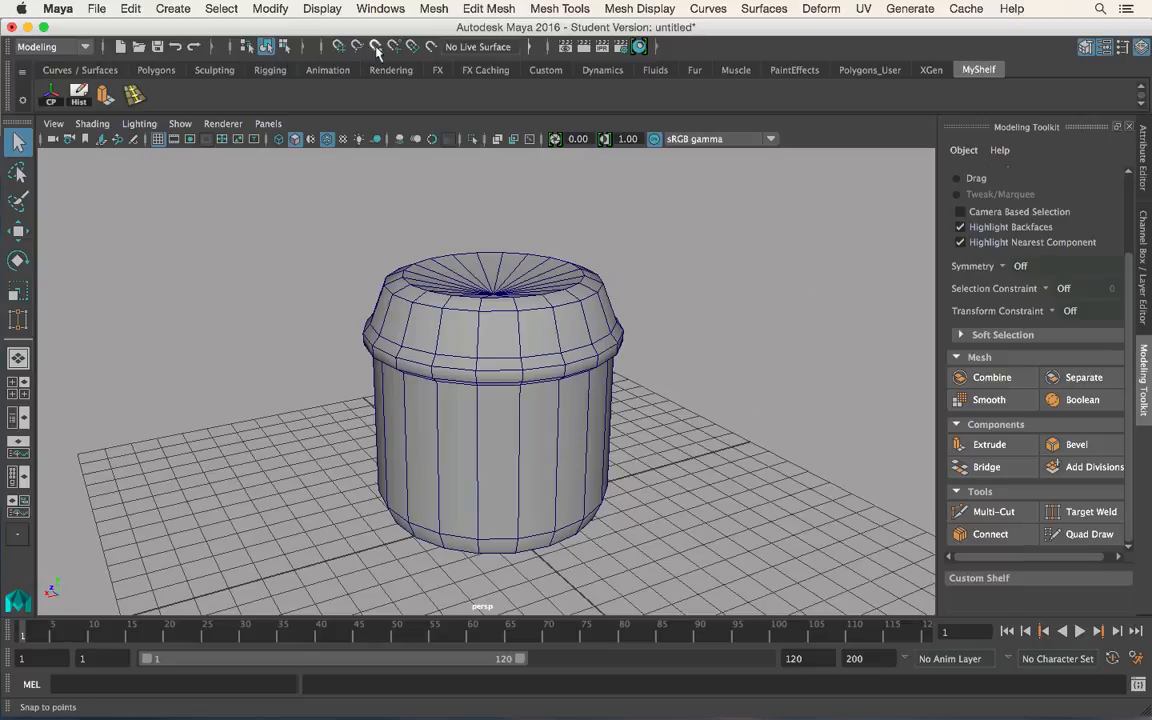
{"action": "left_click", "coordinate": [156, 70]}
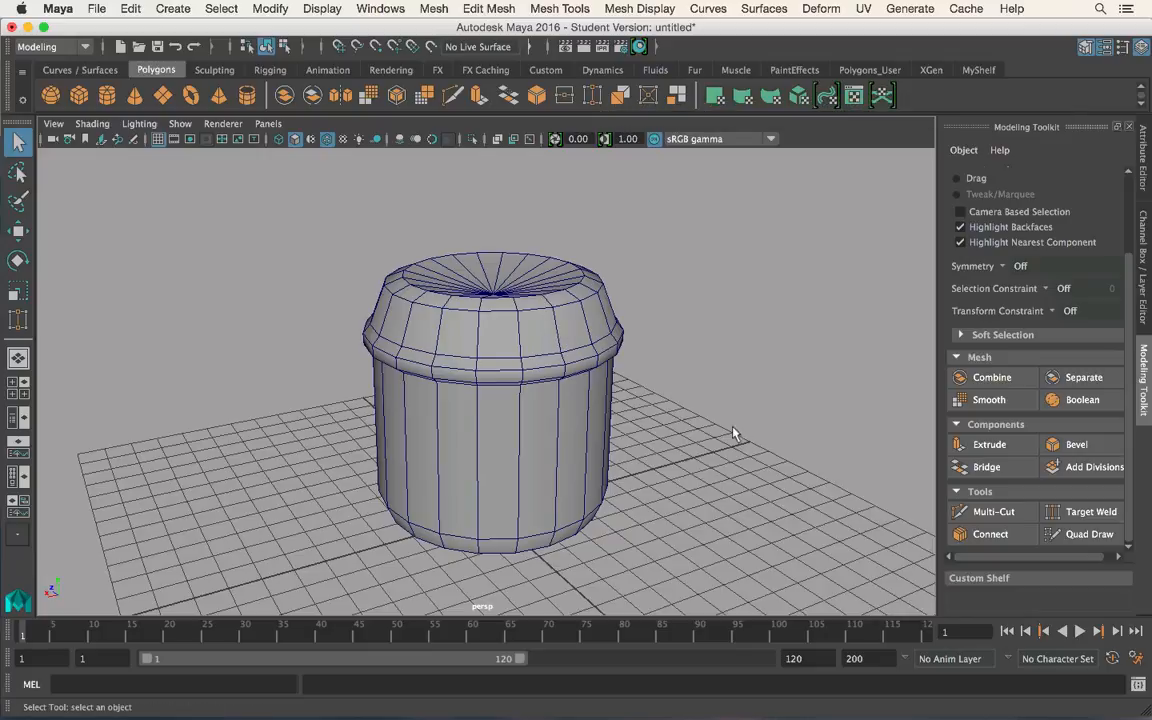
Switch the cylinder to edge editing and insert an edge loop around the upper body below the ridge with Multi-Cut.
{"action": "left_click_drag", "start_coordinate": [733, 433], "coordinate": [463, 375], "text": "alt"}
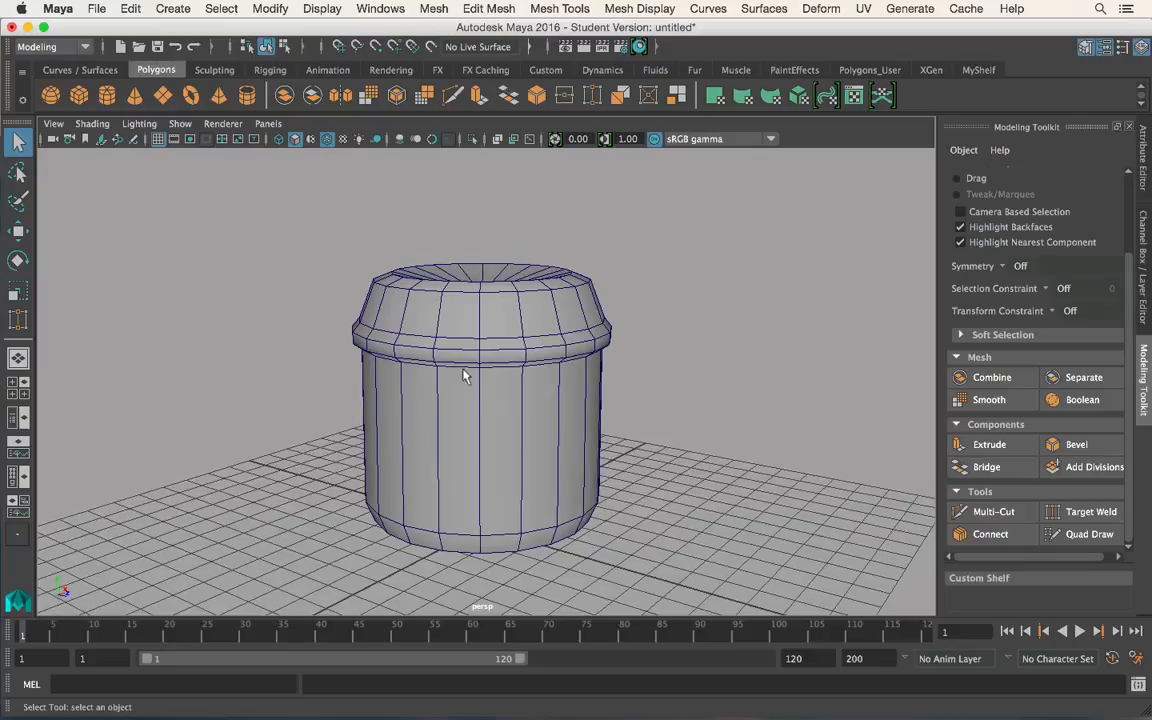
{"action": "right_click", "coordinate": [488, 300]}
{"action": "right_click", "coordinate": [488, 299], "text": "shift"}
{"action": "right_click", "coordinate": [489, 243]}
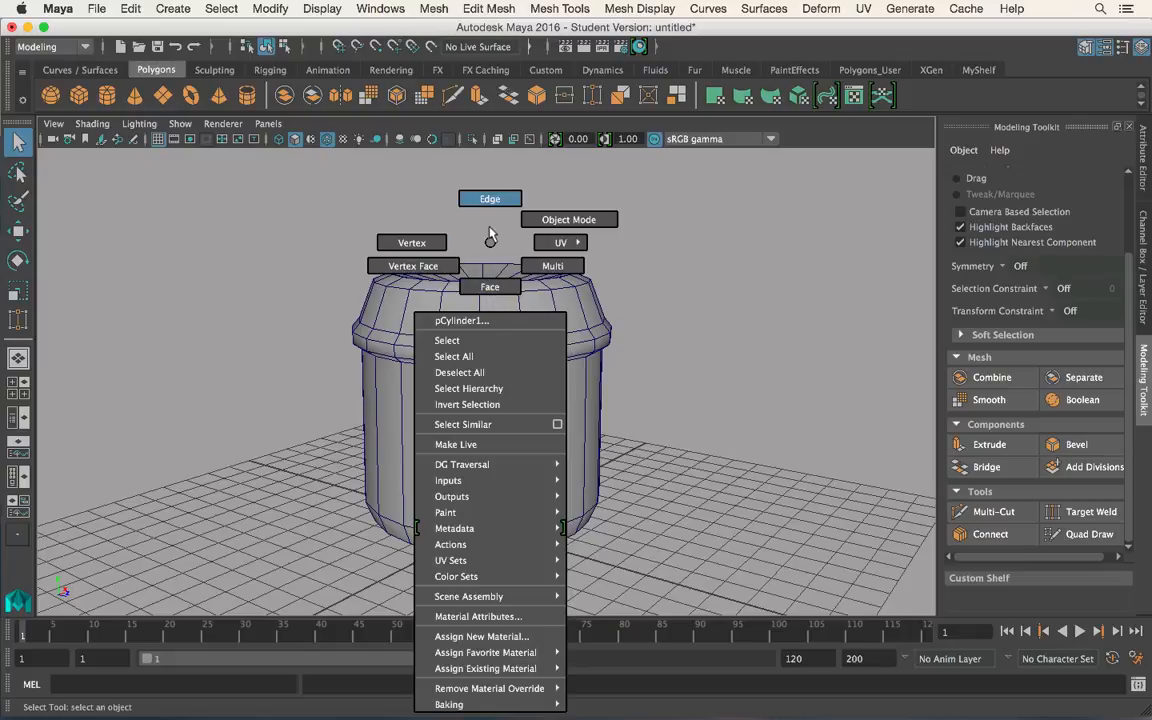
{"action": "right_click_drag", "start_coordinate": [490, 234], "coordinate": [406, 316]}
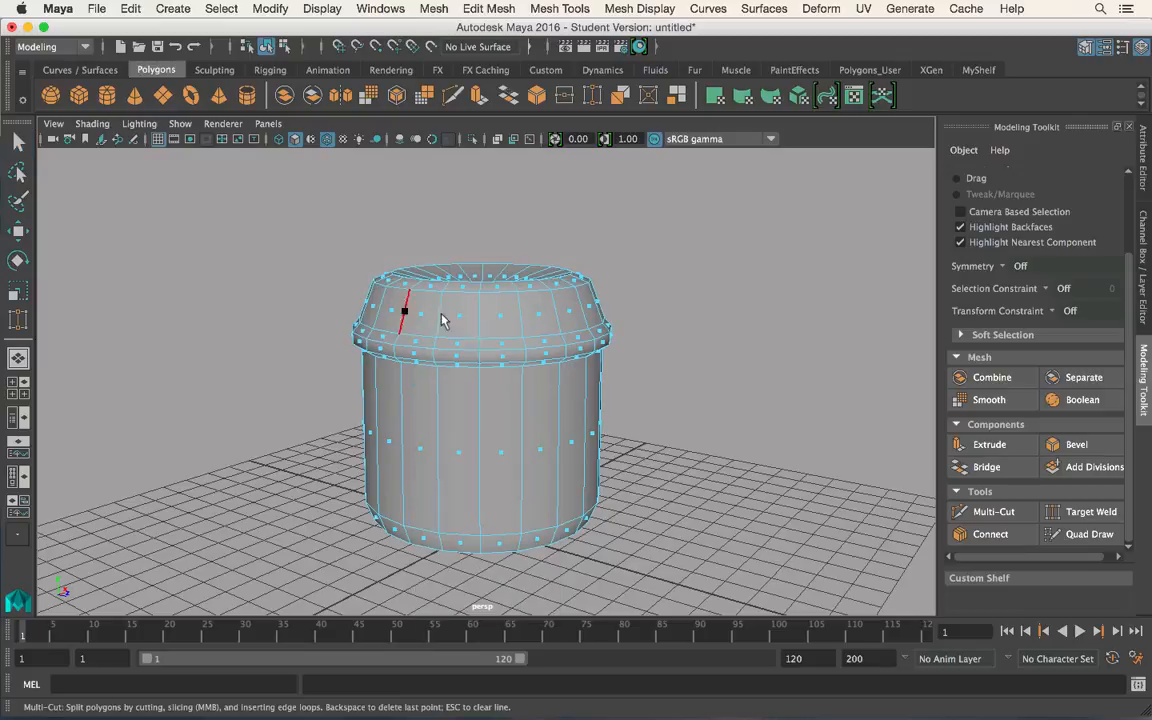
{"action": "left_click", "coordinate": [480, 404], "text": "ctrl"}
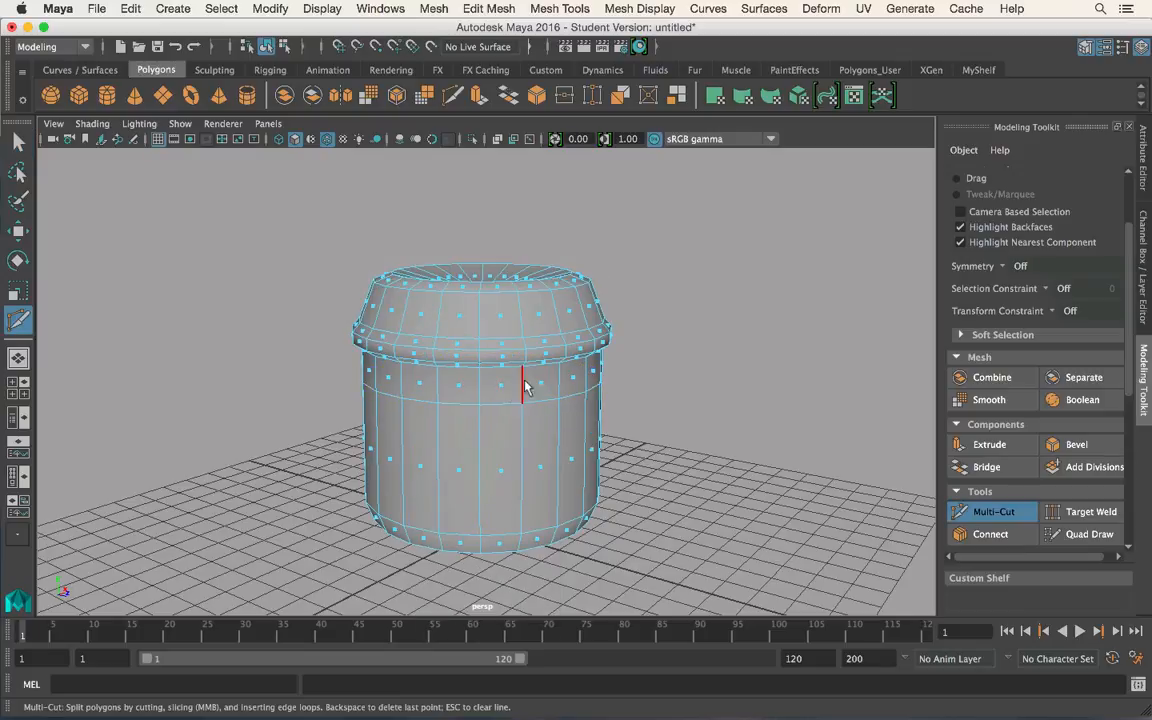